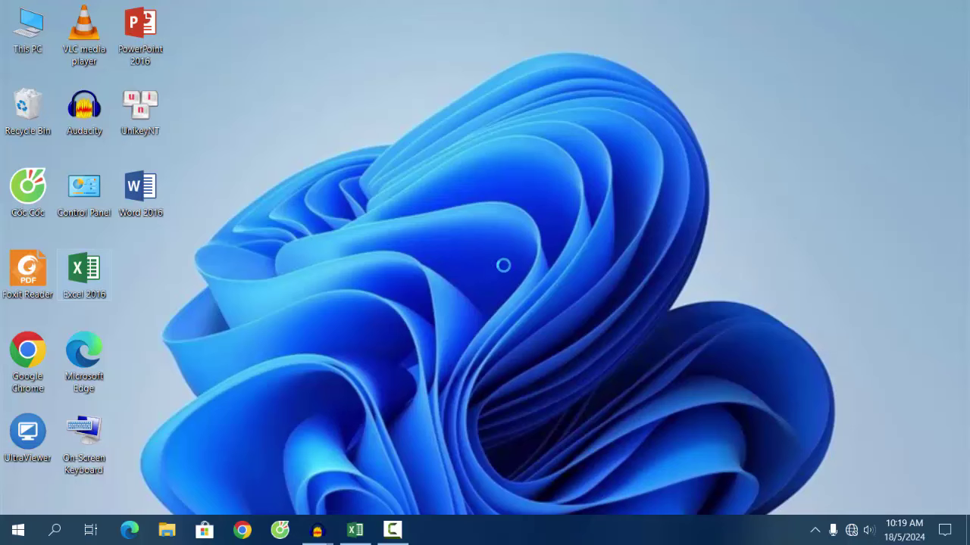
Step: Refresh the desktop and launch Excel to a blank Book1 workbook
right_click(466, 246)
left_click(450, 267)
right_click(434, 245)
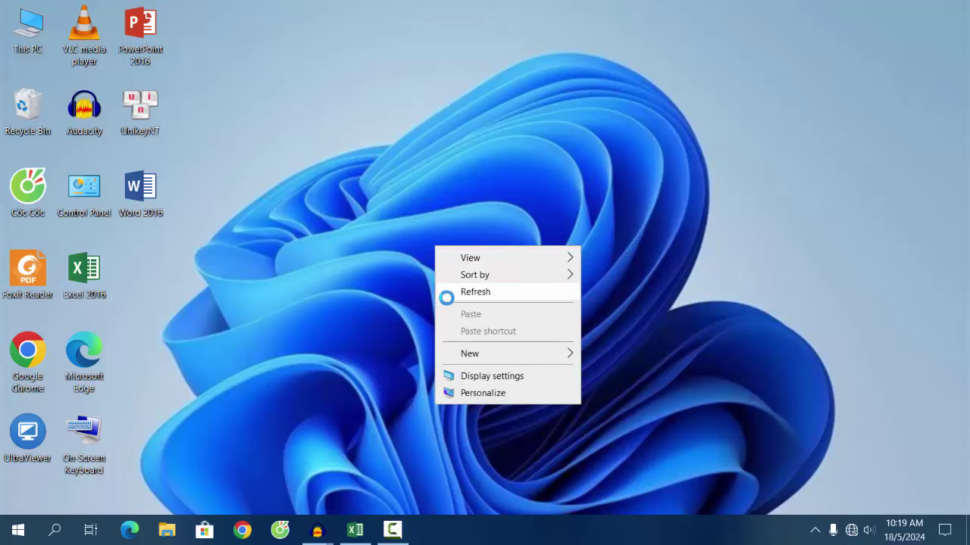
left_click(446, 296)
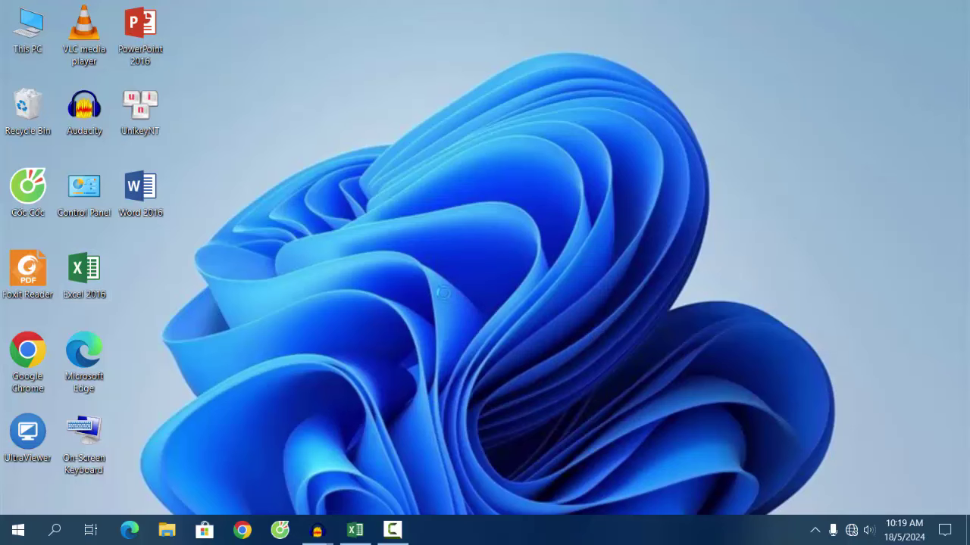
left_click(354, 529)
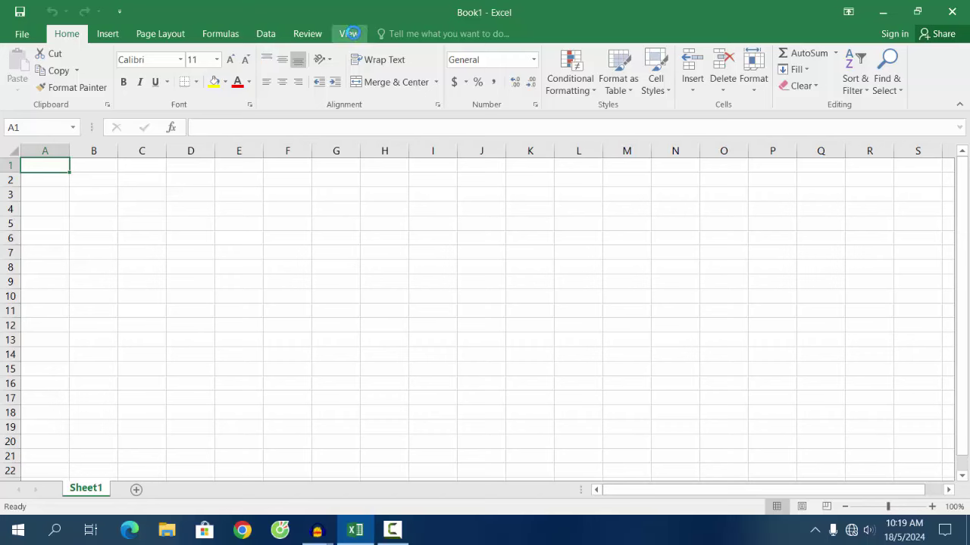
Step: Browse the View, Review, Data, Formulas, Page Layout and Insert tabs, then close Excel
left_click(348, 33)
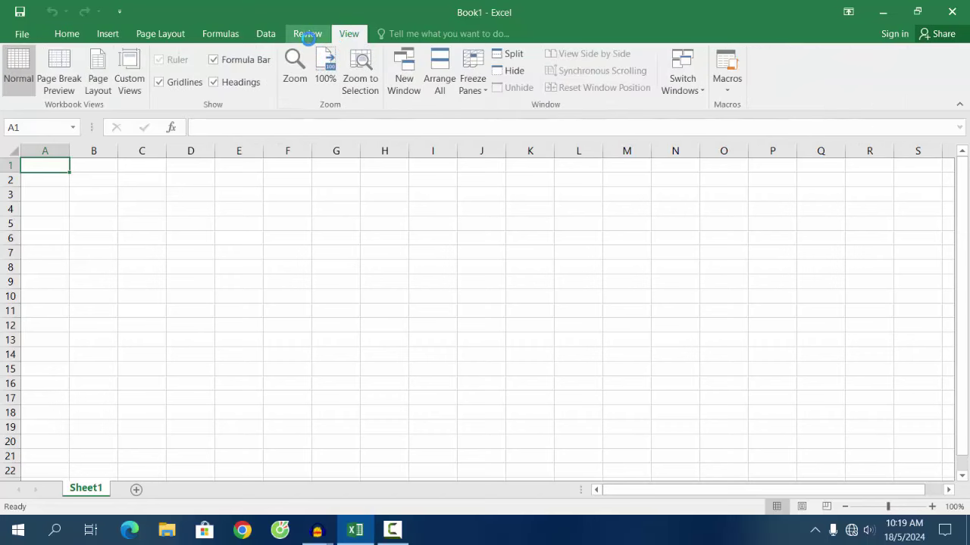
left_click(307, 34)
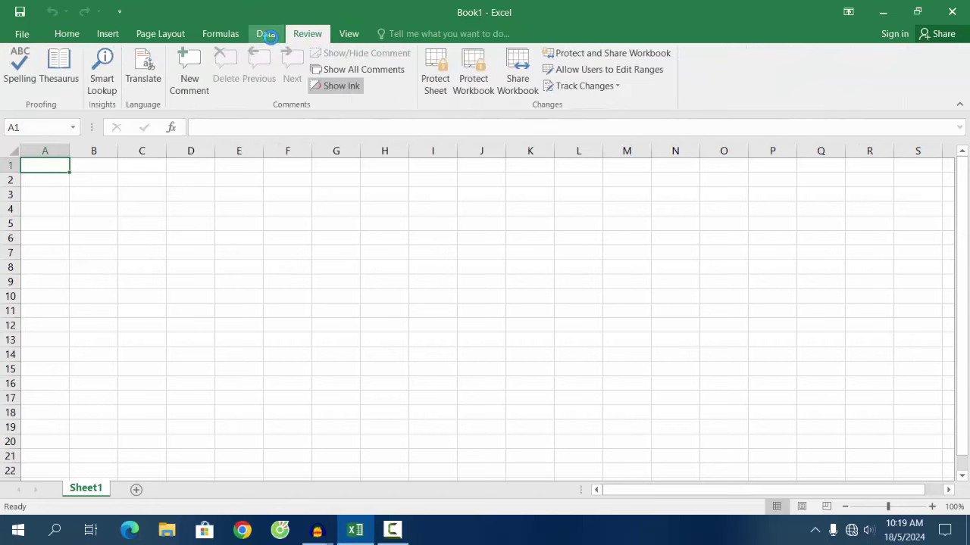
left_click(266, 35)
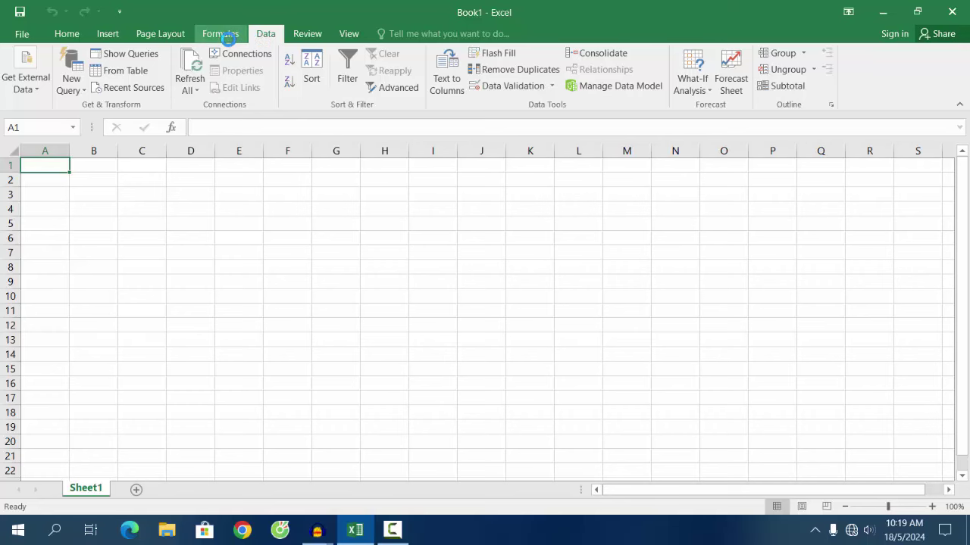
left_click(228, 36)
left_click(155, 37)
left_click(123, 37)
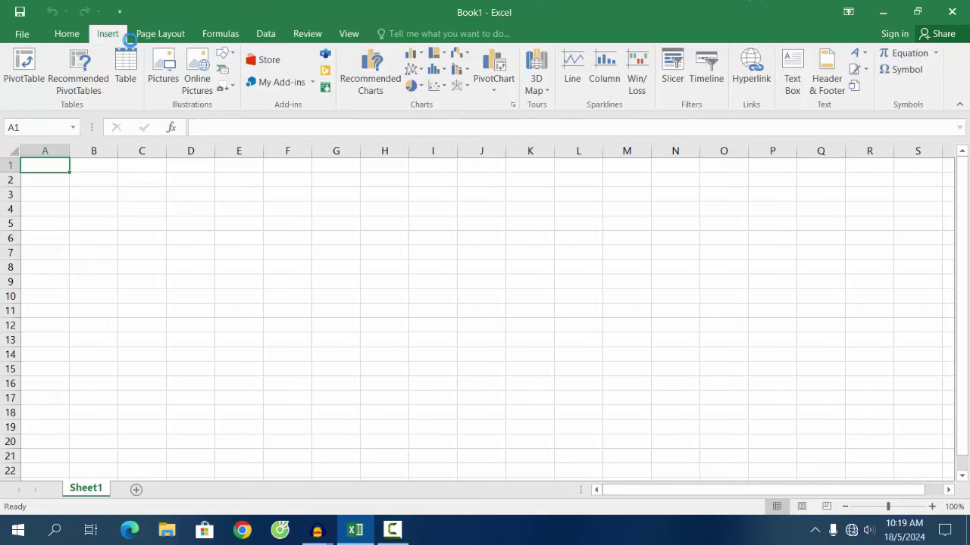
left_click(951, 11)
Step: Refresh the desktop twice from its shortcut menu
right_click(340, 209)
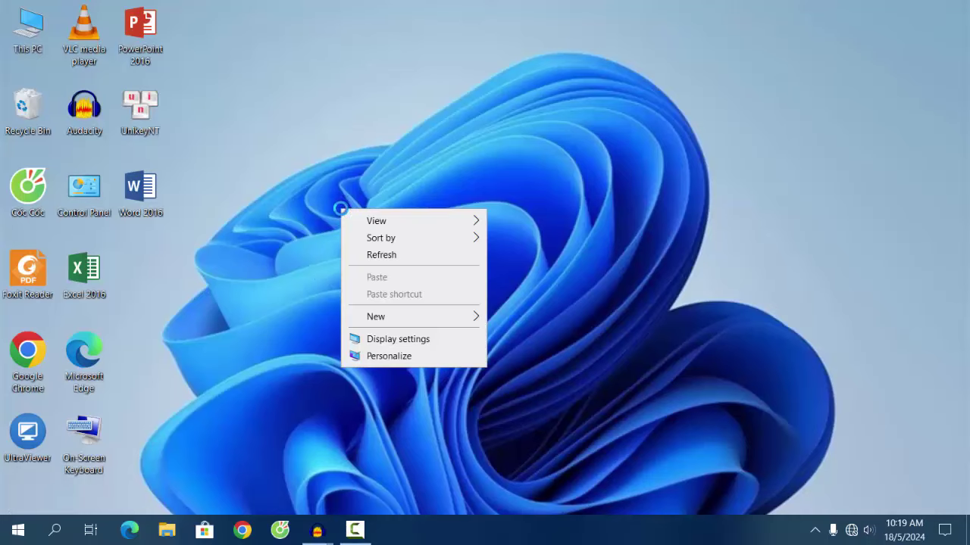
left_click(368, 256)
right_click(349, 200)
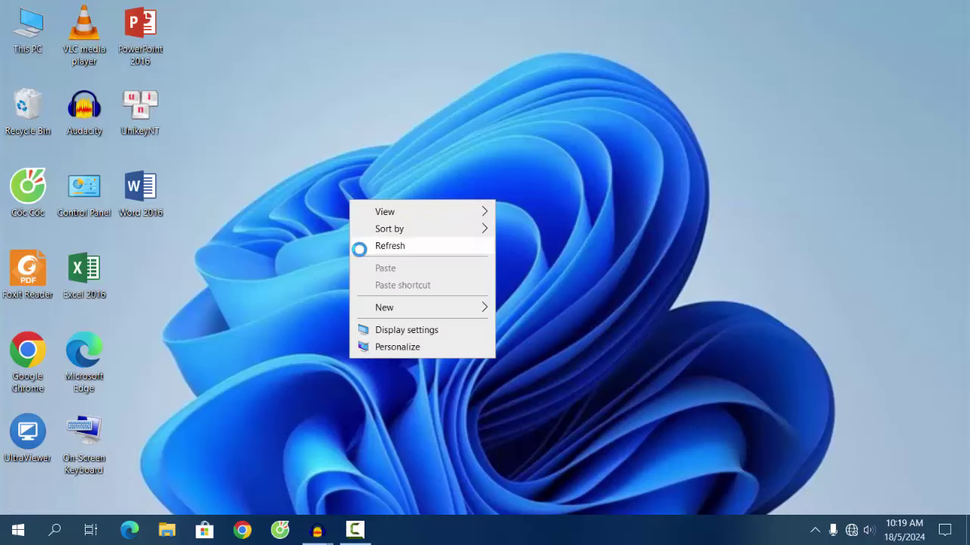
left_click(360, 248)
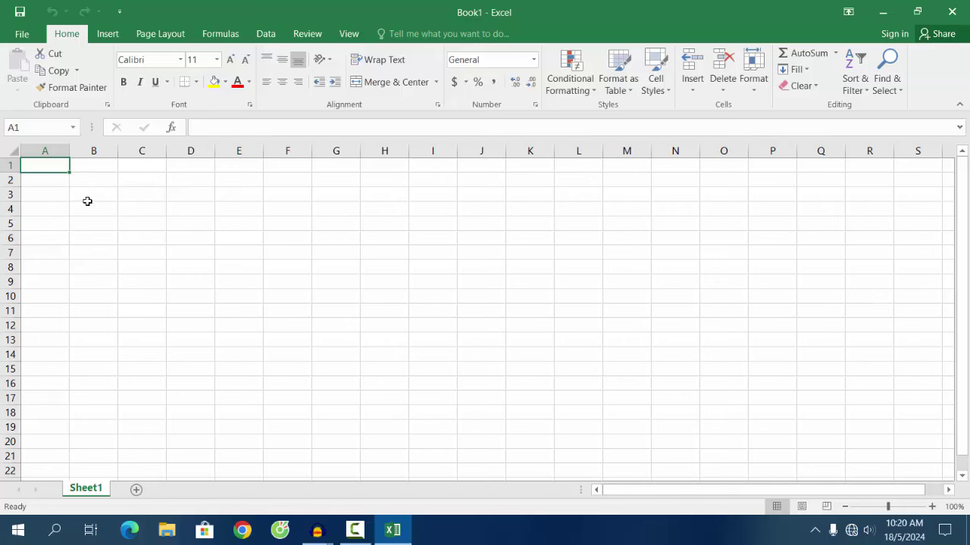
left_click_drag(87, 201, 443, 397)
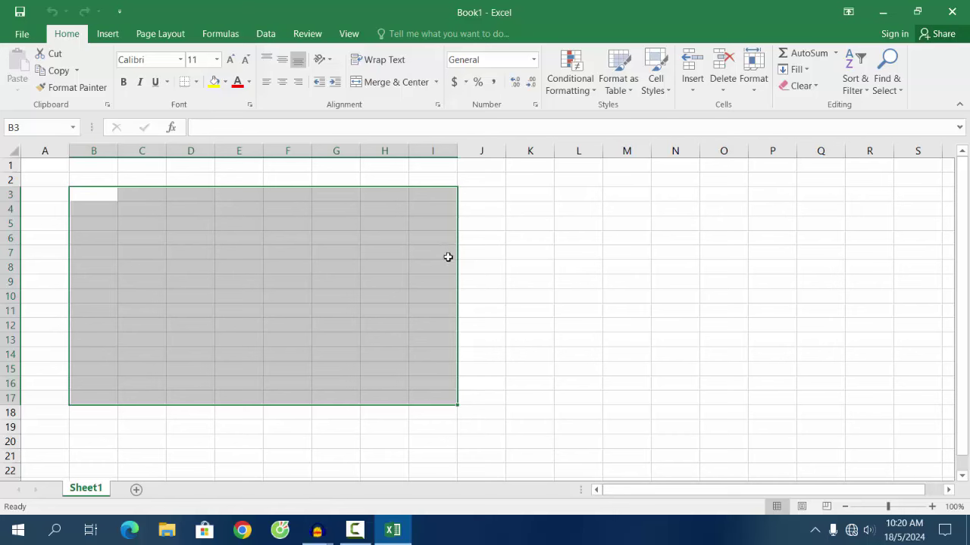
left_click(460, 266)
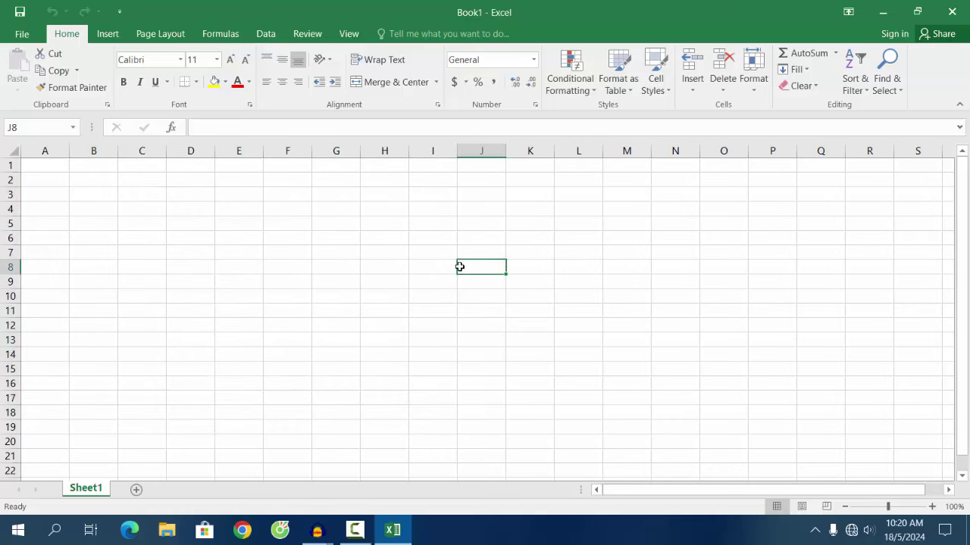
left_click(44, 151)
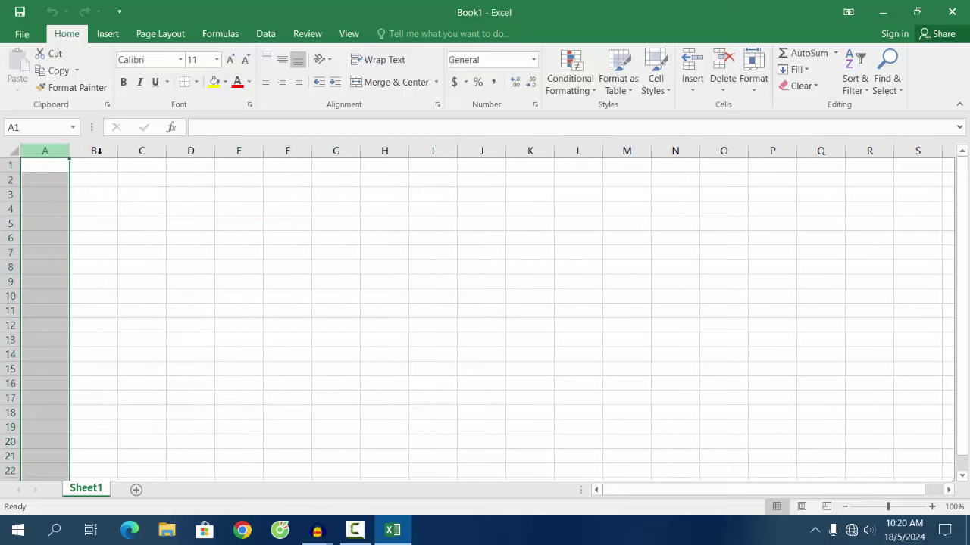
left_click(95, 152)
left_click(136, 151)
left_click(189, 151)
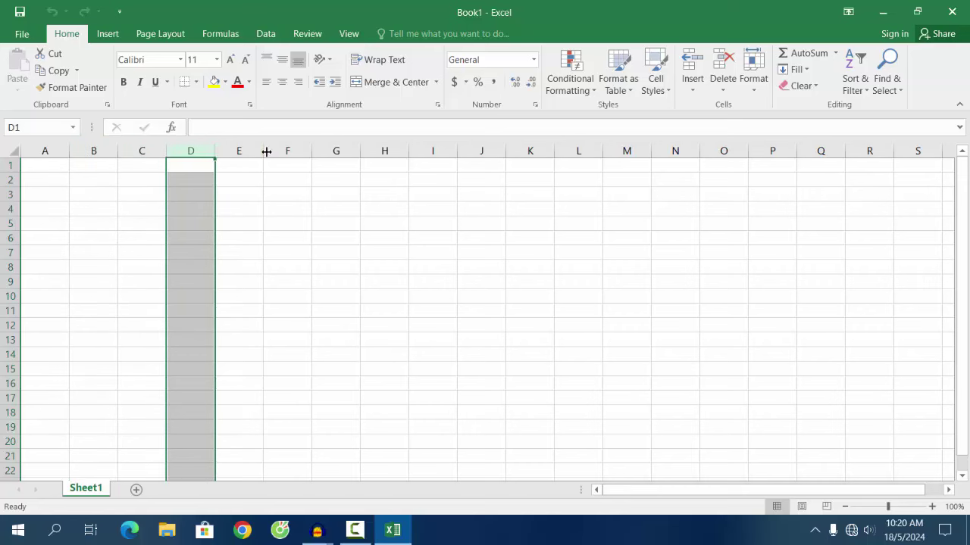
left_click(248, 153)
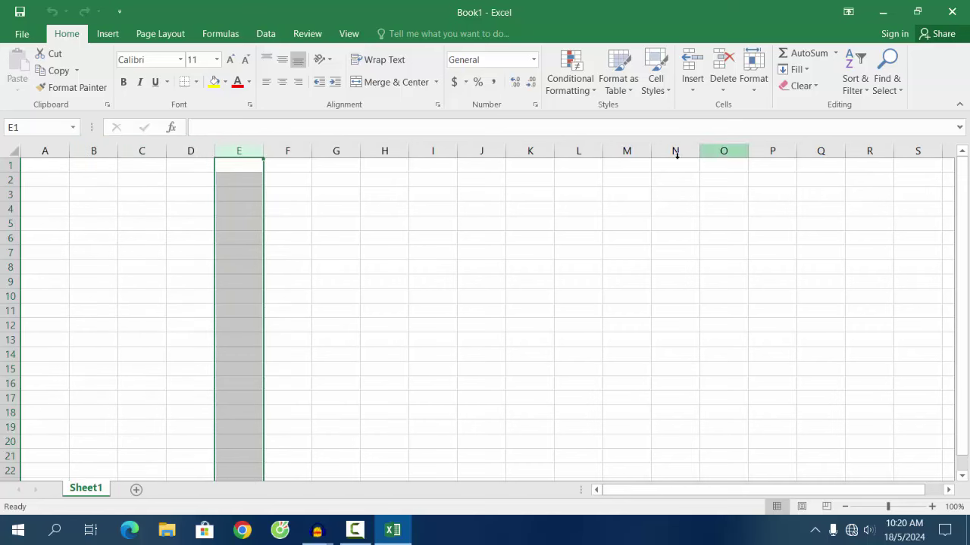
left_click(8, 164)
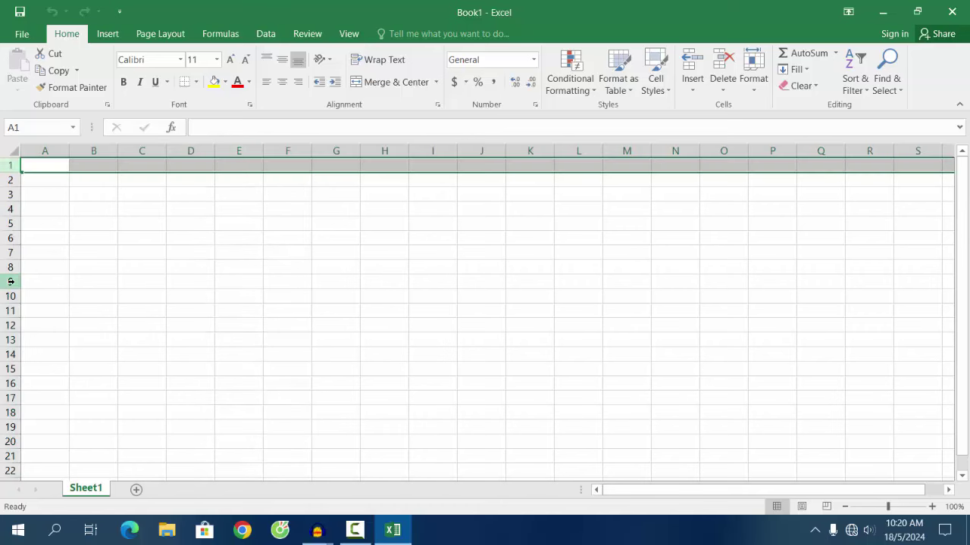
left_click(495, 335)
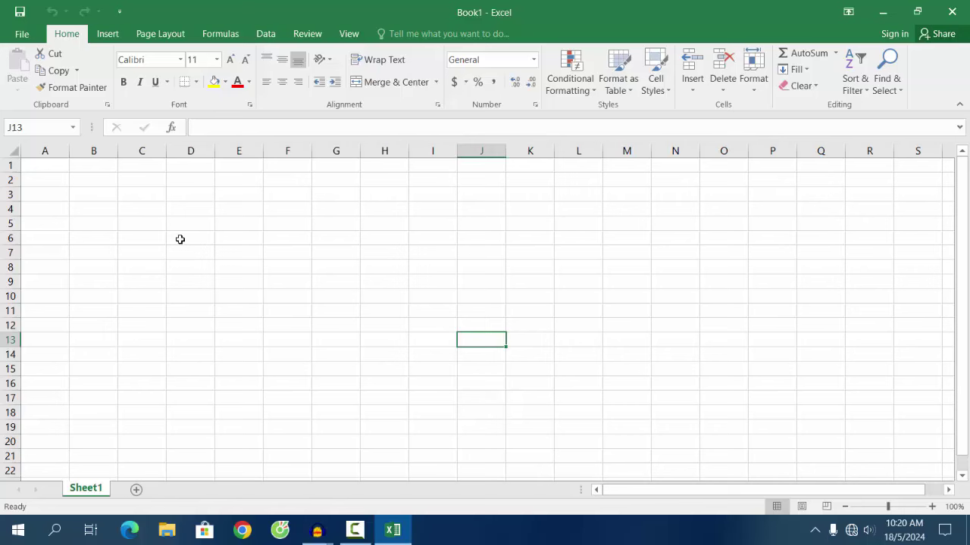
Step: Apply All Borders to the range B4:I15
left_click(92, 209)
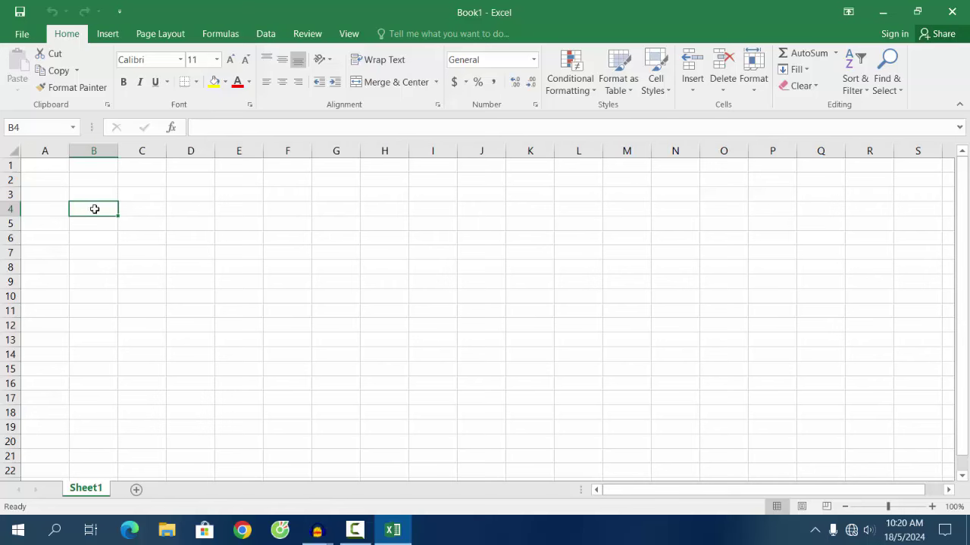
left_click_drag(96, 209, 427, 372)
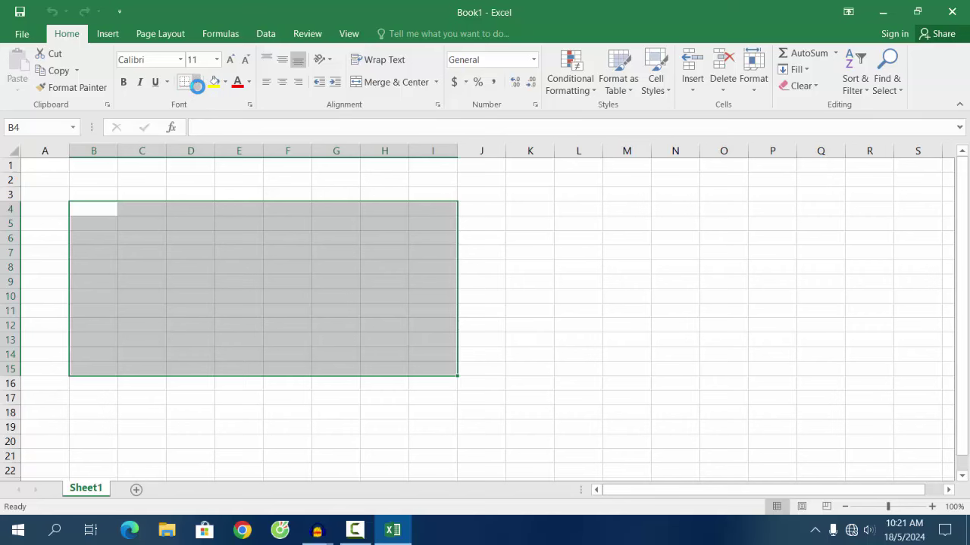
left_click(196, 82)
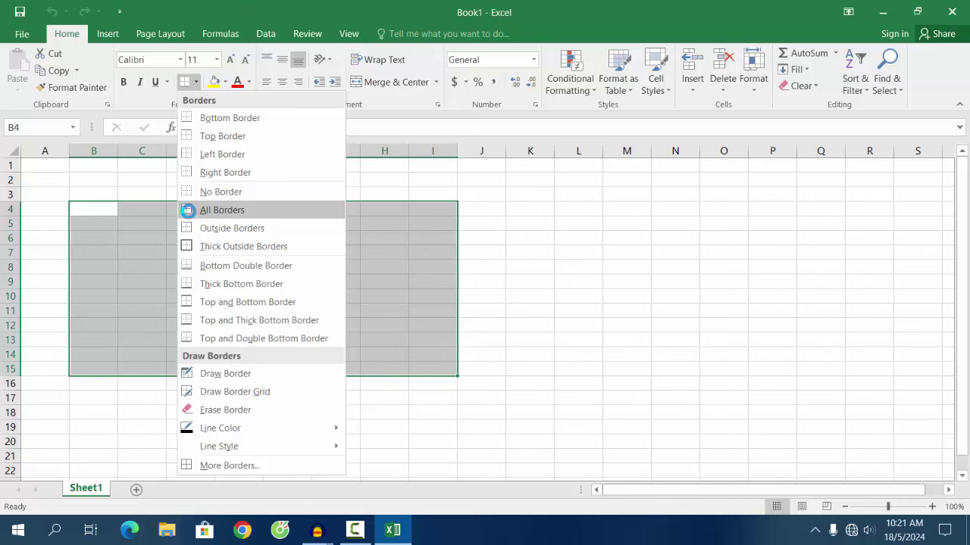
left_click(227, 211)
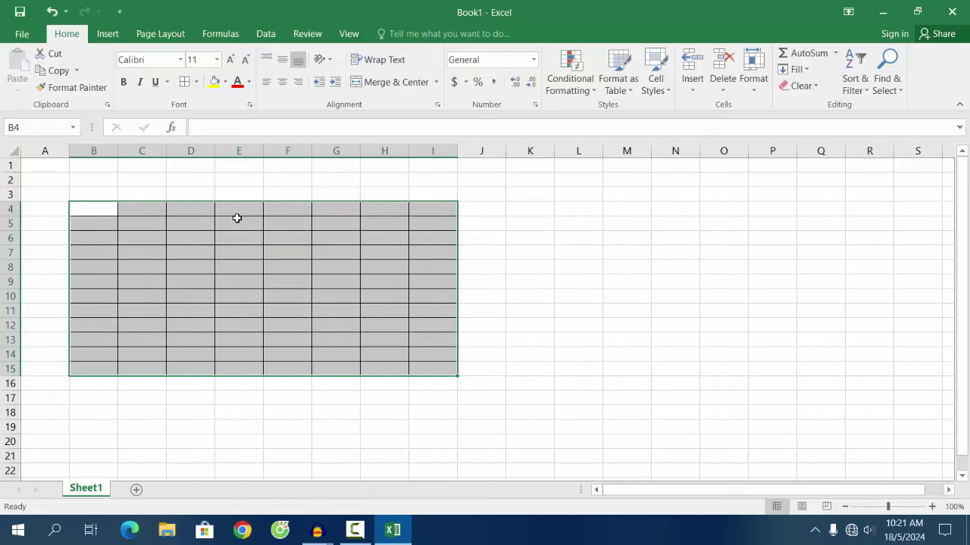
left_click(505, 316)
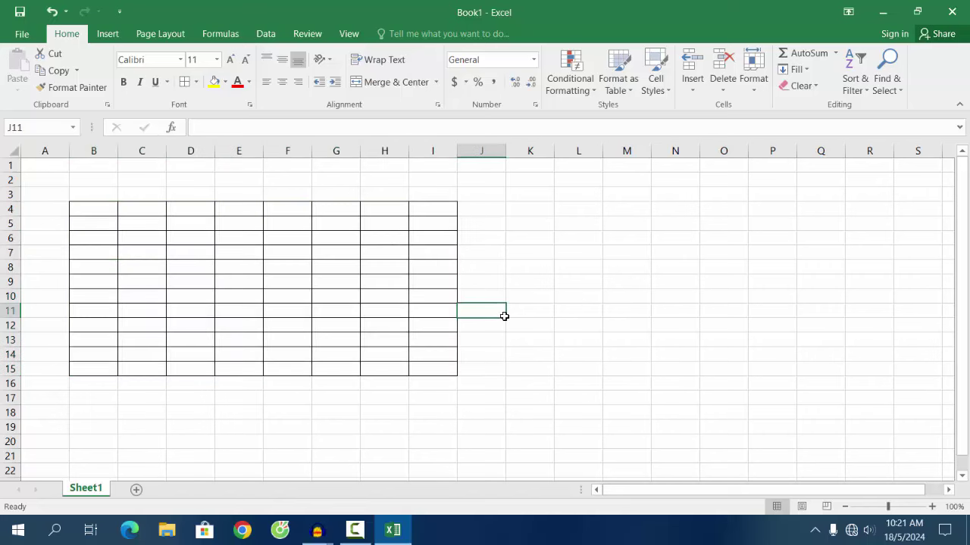
left_click(429, 345)
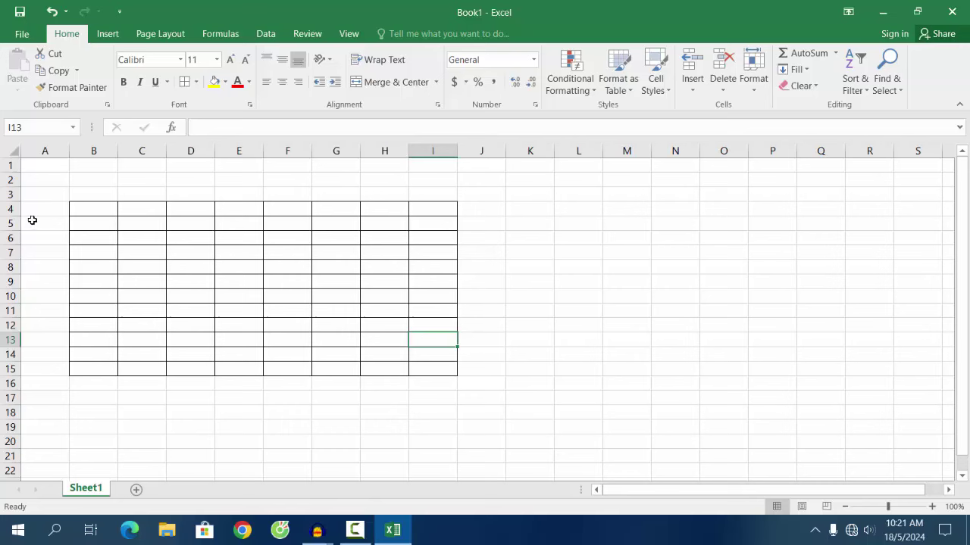
Step: Fill B4:I15 with a light green theme colour
left_click_drag(74, 212, 415, 365)
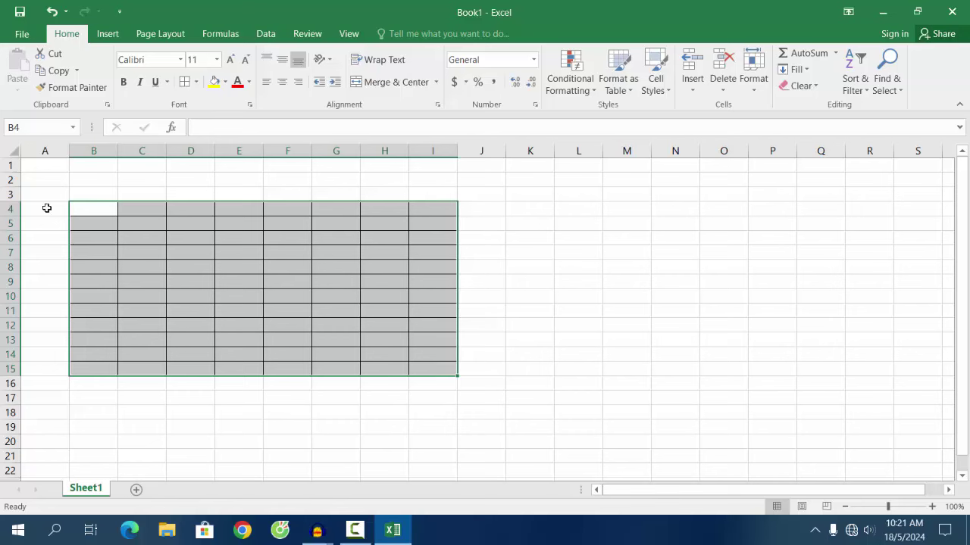
left_click(68, 36)
left_click(225, 83)
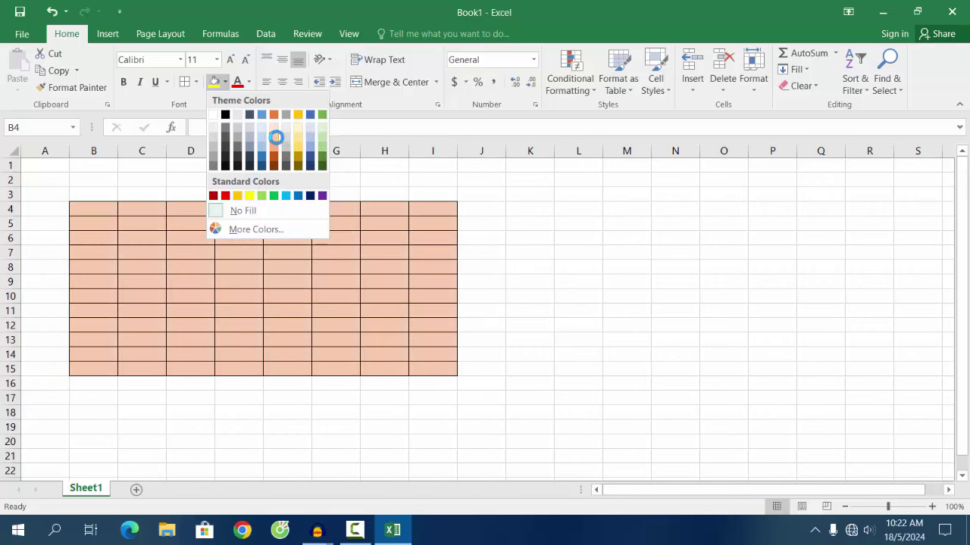
left_click(323, 139)
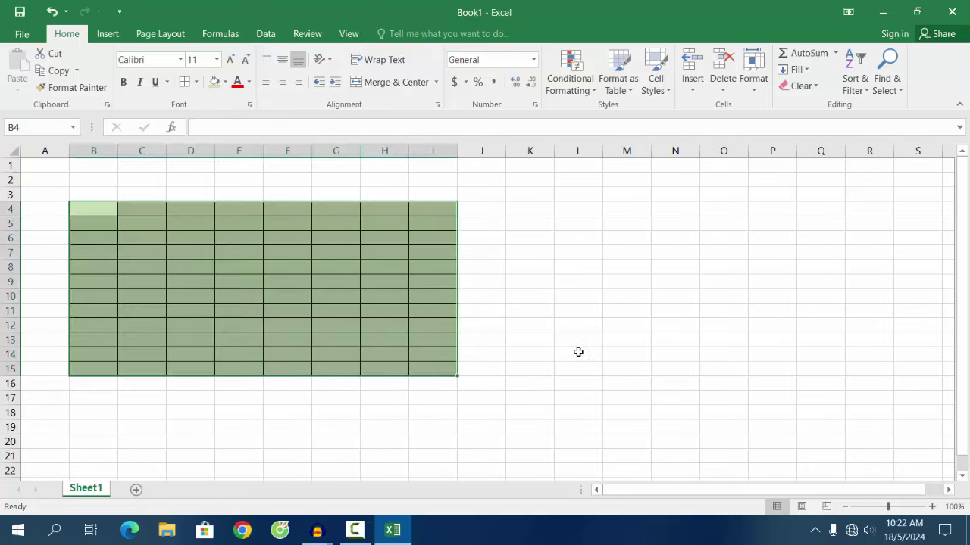
left_click(578, 352)
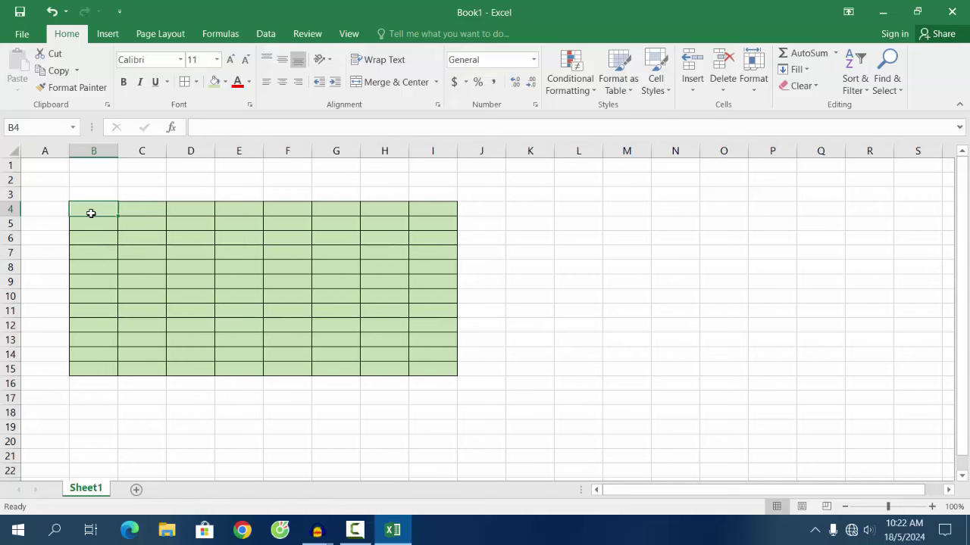
Step: Enter the header STT in cell B4
type("STT")
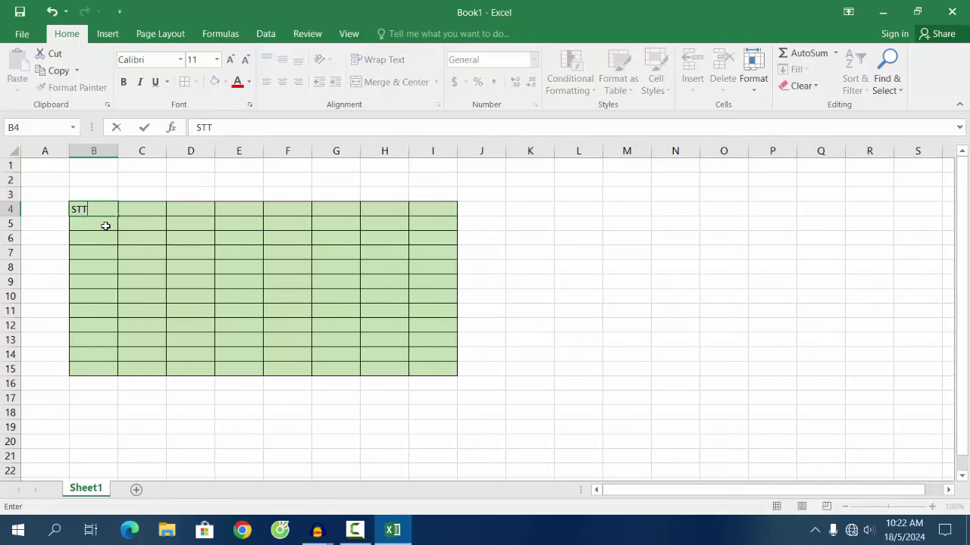
left_click(140, 211)
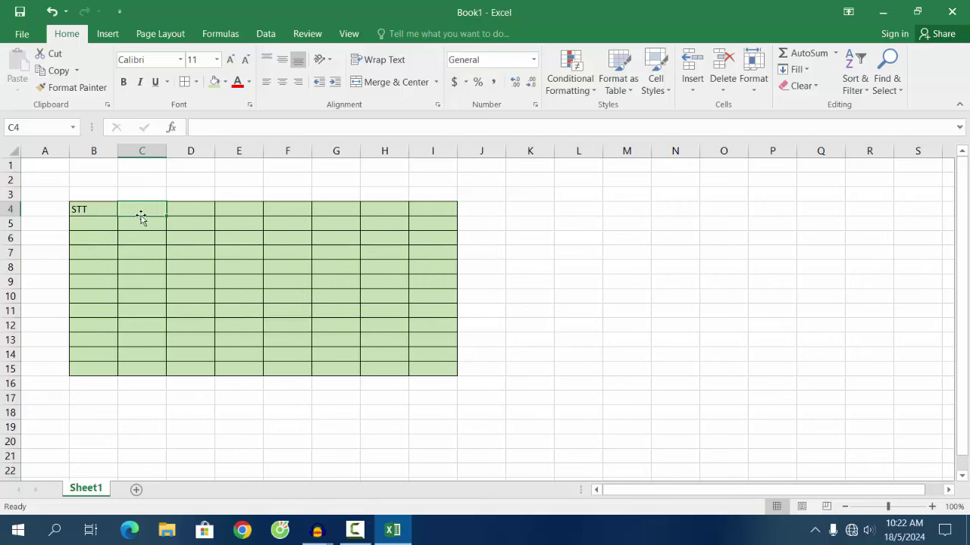
left_click(203, 211)
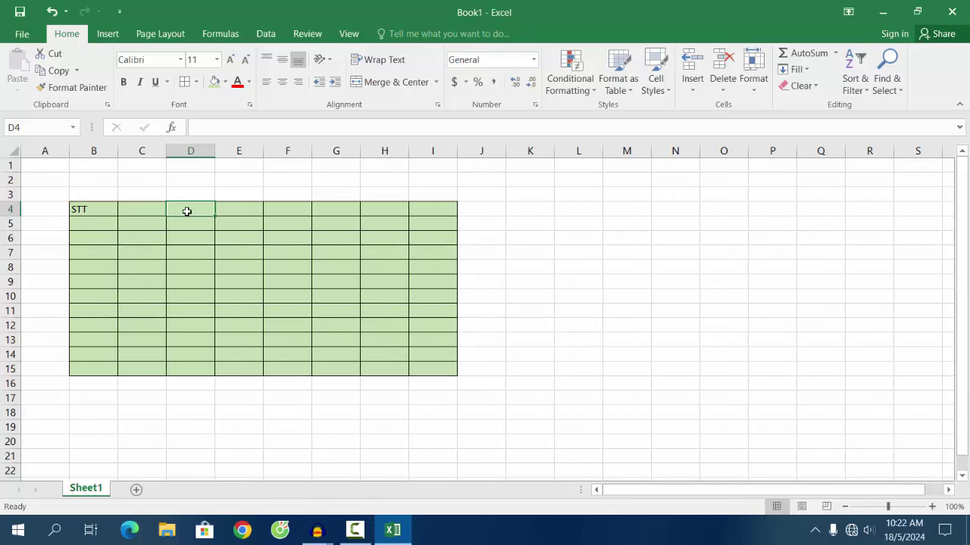
Step: Number B5:B15 from 1 to 11 by entering 1 and 2 and filling down
left_click(97, 228)
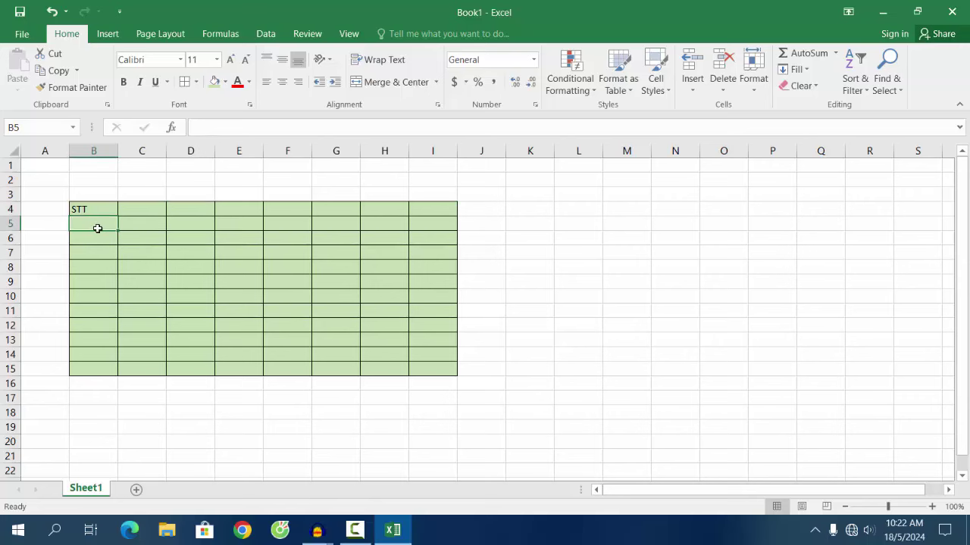
type("1")
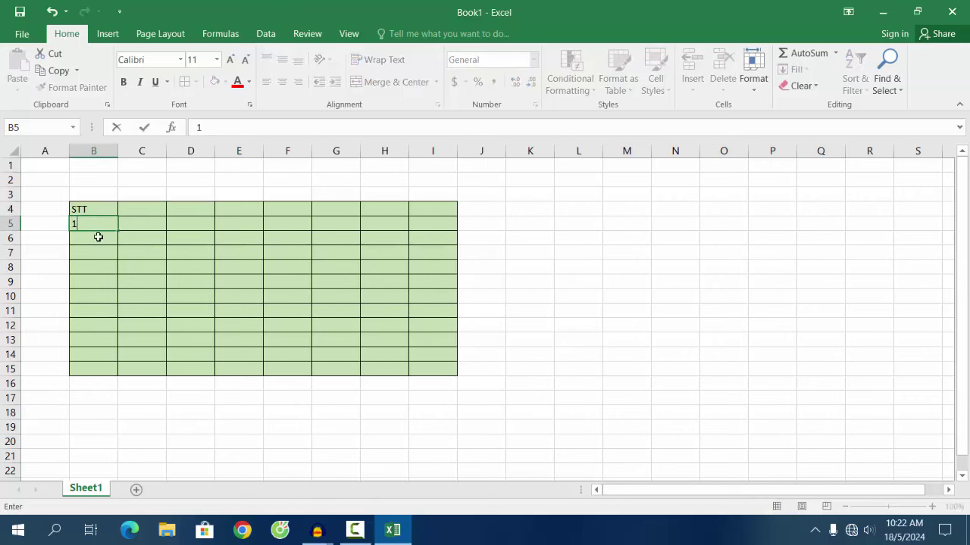
key("Return")
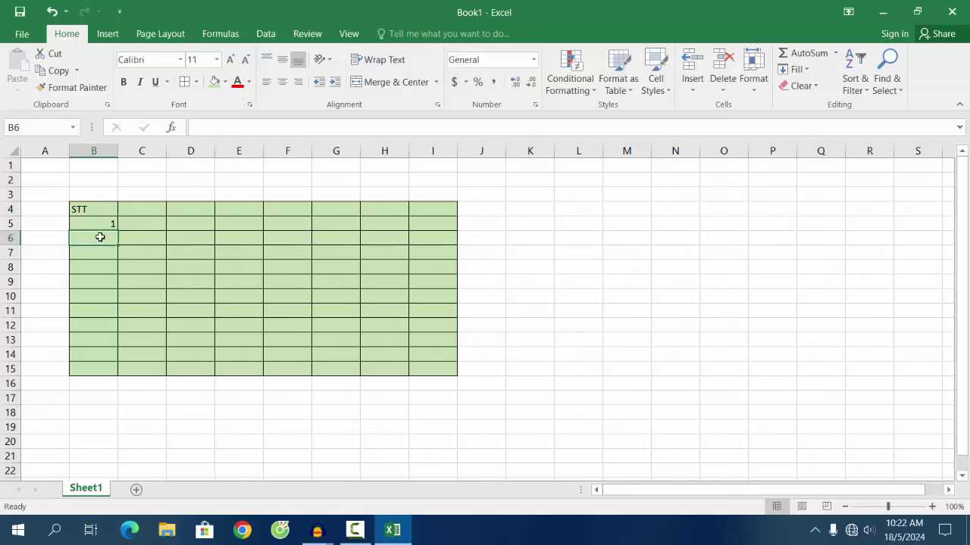
type("2")
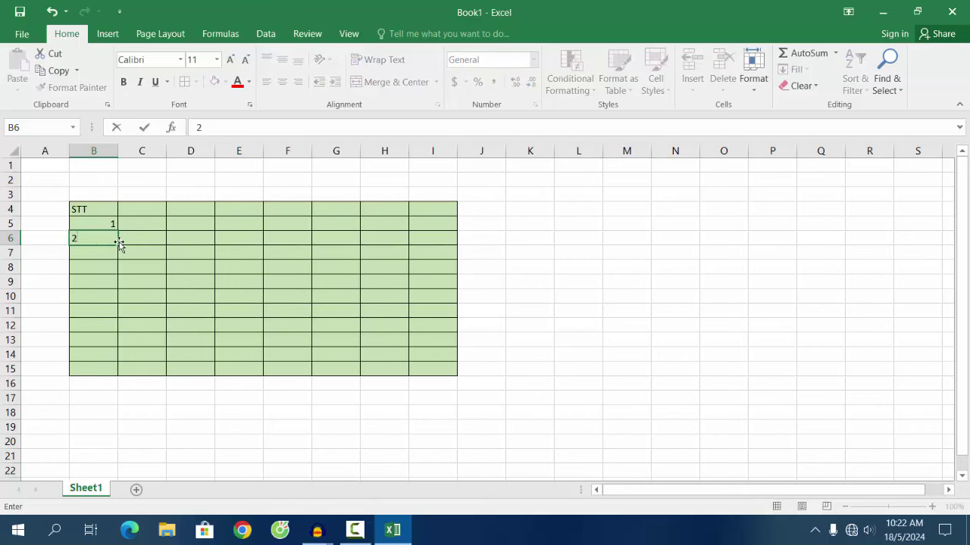
left_click(97, 222)
left_click_drag(106, 227, 112, 241)
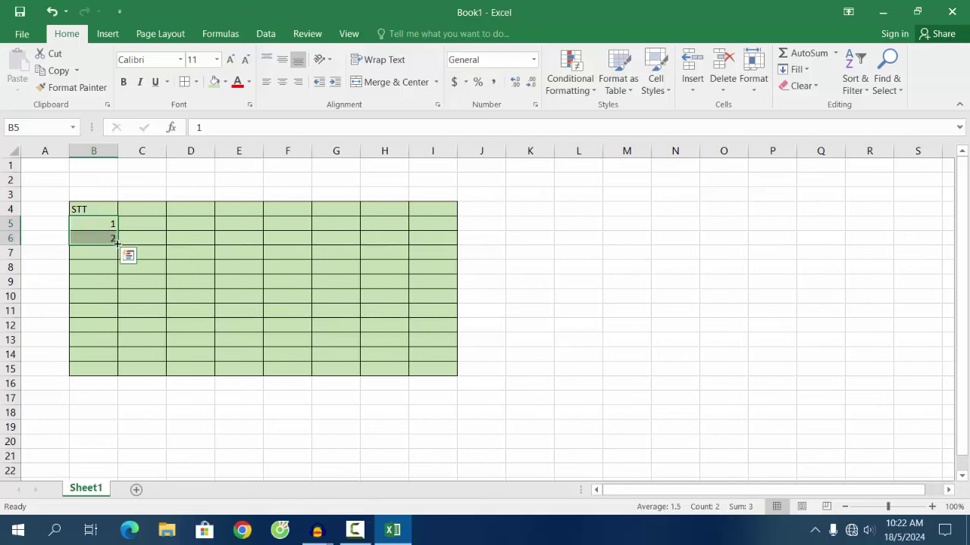
left_click_drag(117, 242, 117, 375)
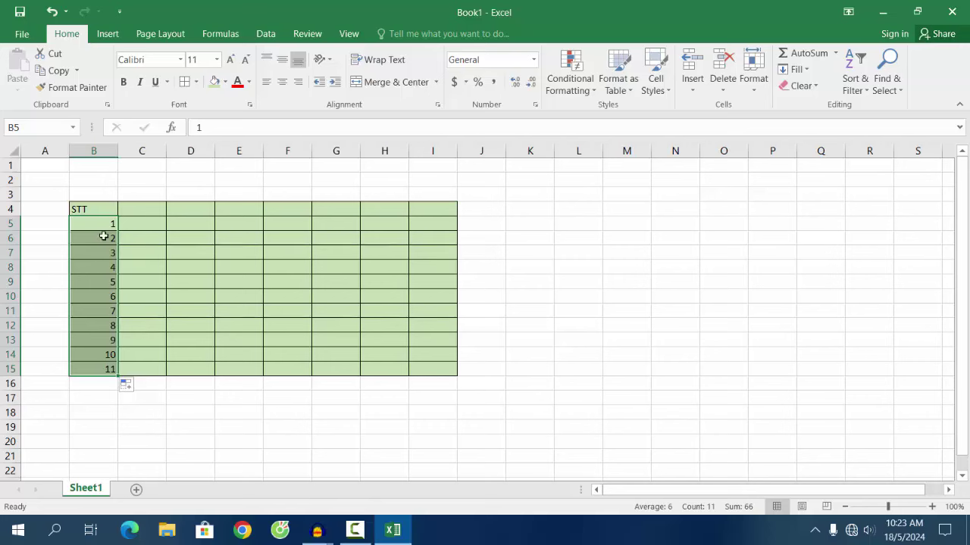
Step: Centre the STT header and numbers in B4:B15
left_click(103, 212)
left_click_drag(106, 209, 104, 371)
left_click(281, 84)
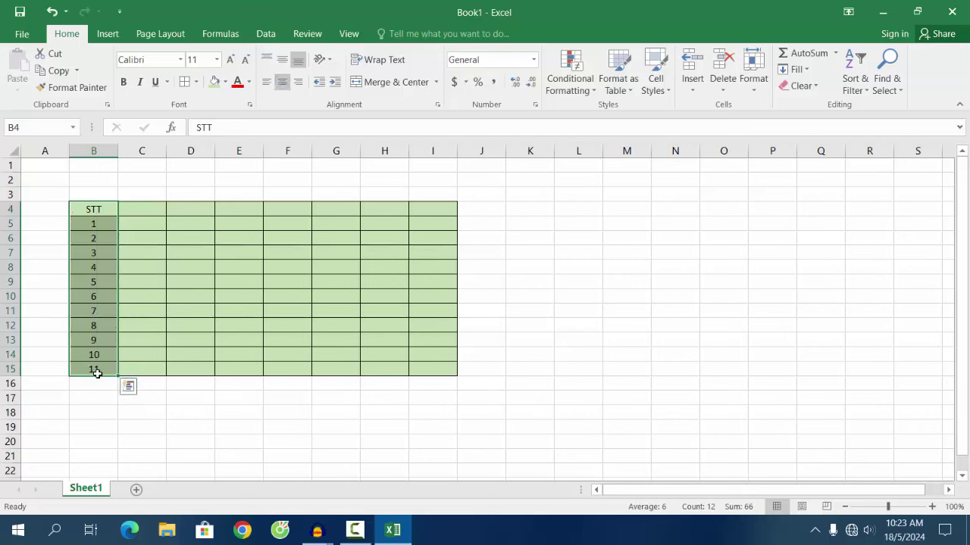
left_click(151, 212)
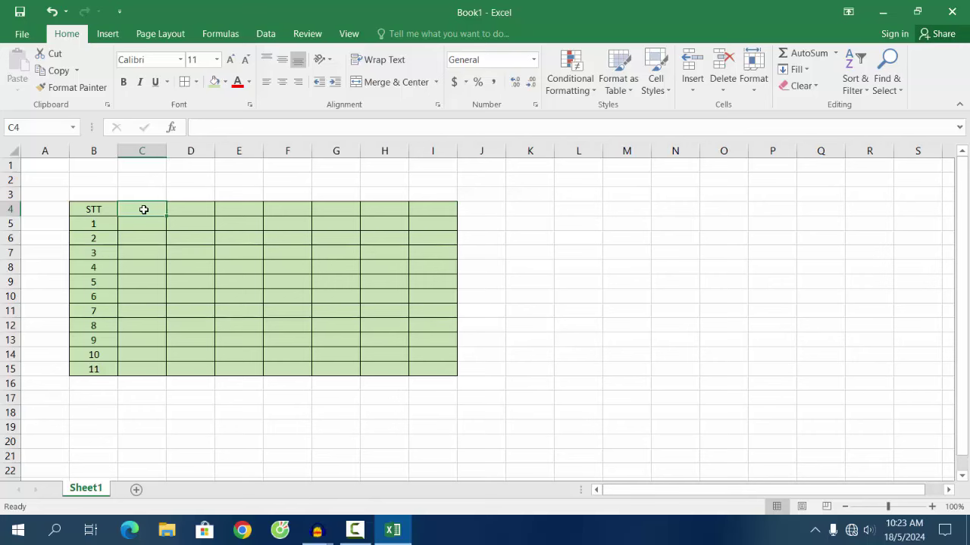
Step: Enter headers Họ và tên, Toán, Lý, Hoá, Sinh and Điểm TB into C4:H4
type("Họ và")
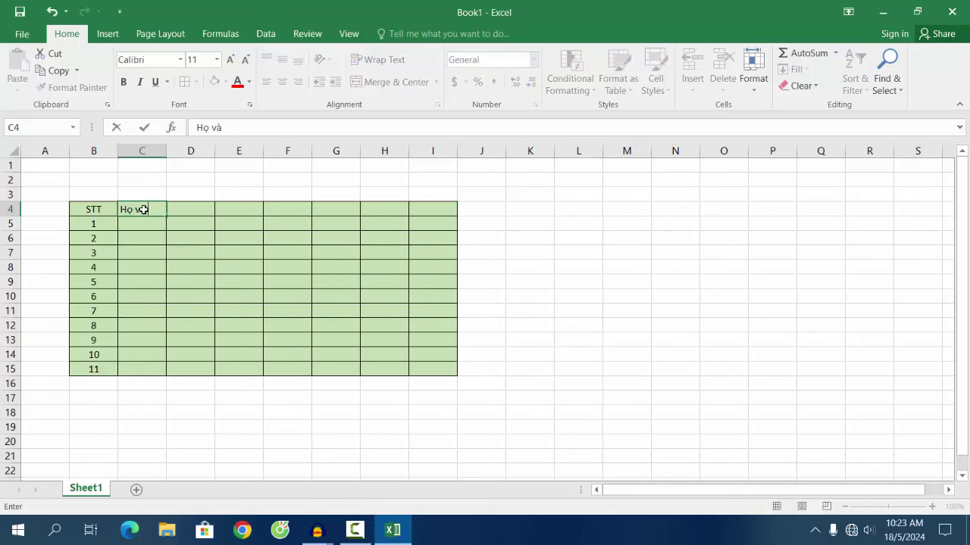
type(" te")
type("n")
left_click(188, 214)
type("To")
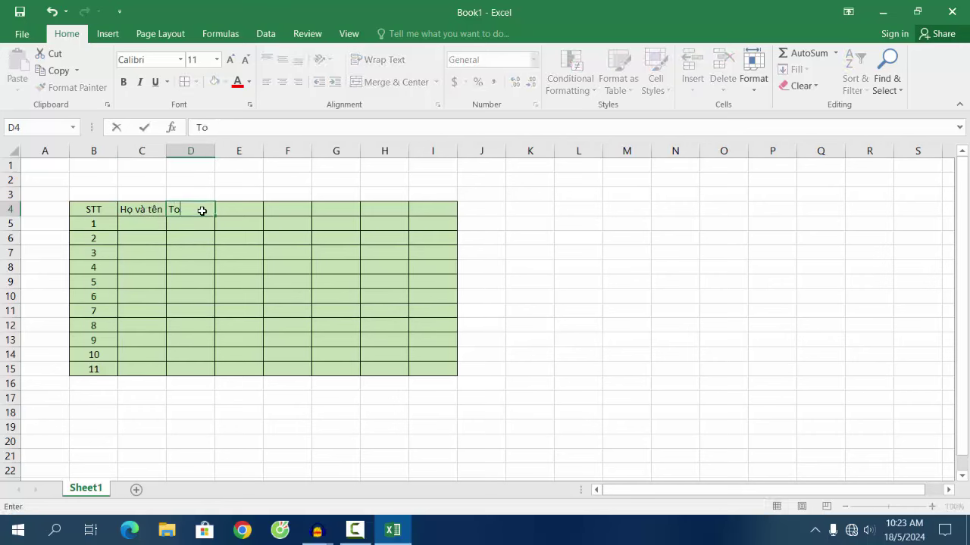
left_click(246, 207)
type("Lý")
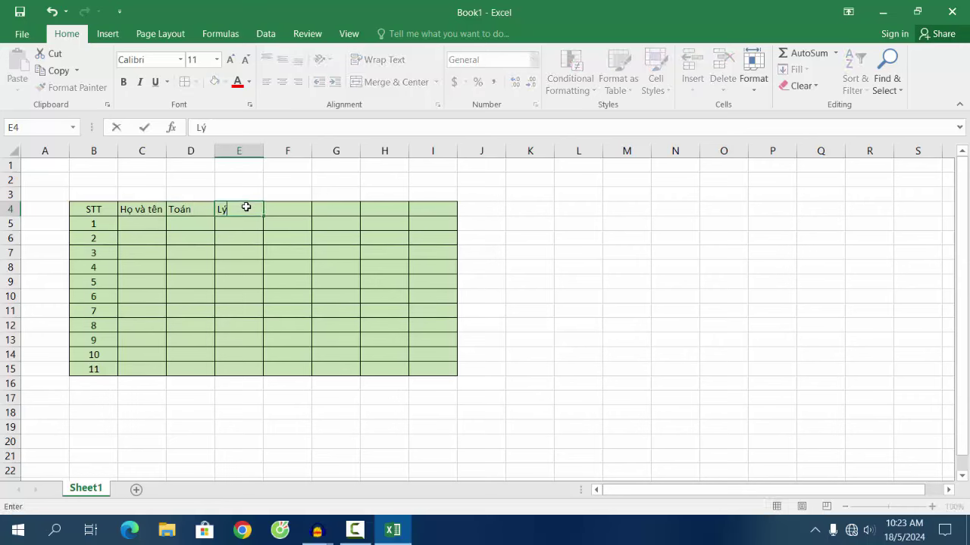
left_click(288, 209)
type("Ho")
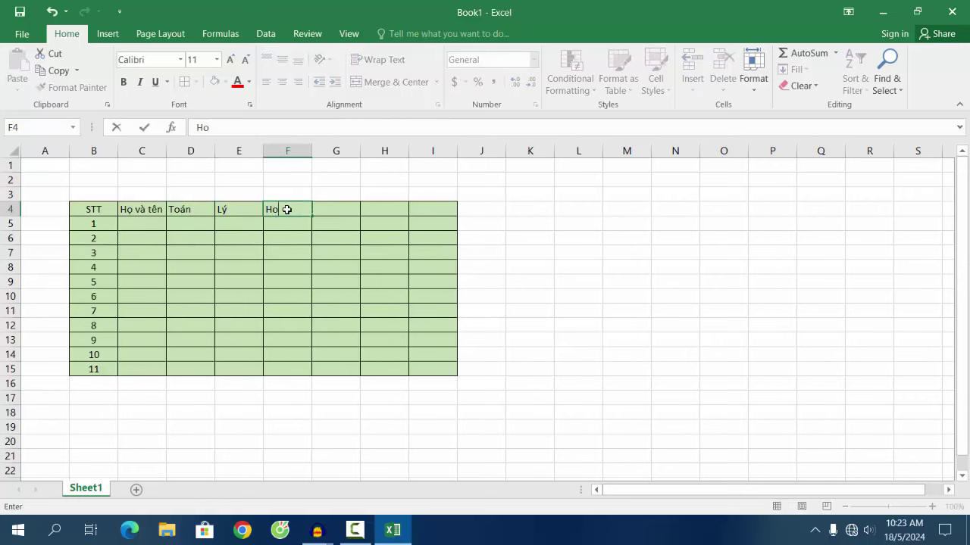
type("á")
left_click(337, 210)
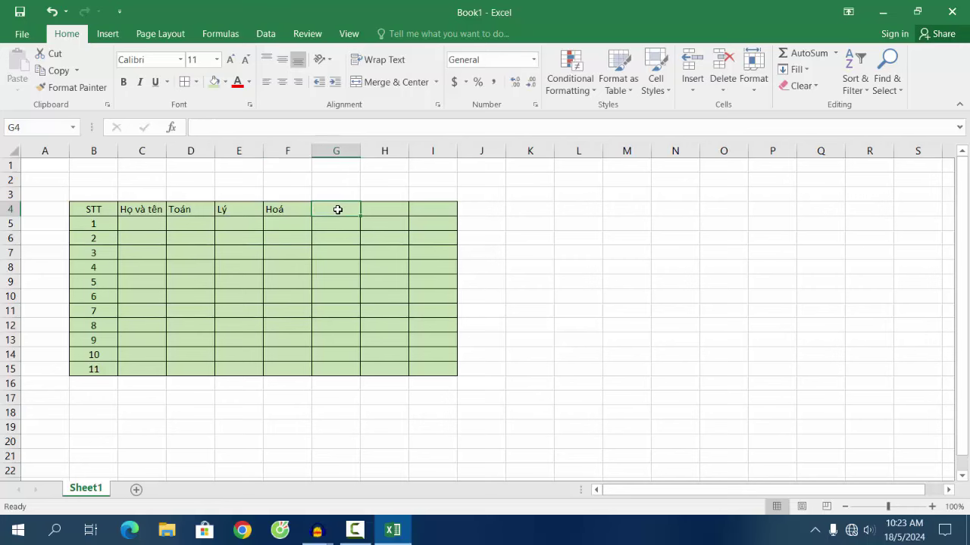
type("Sinh")
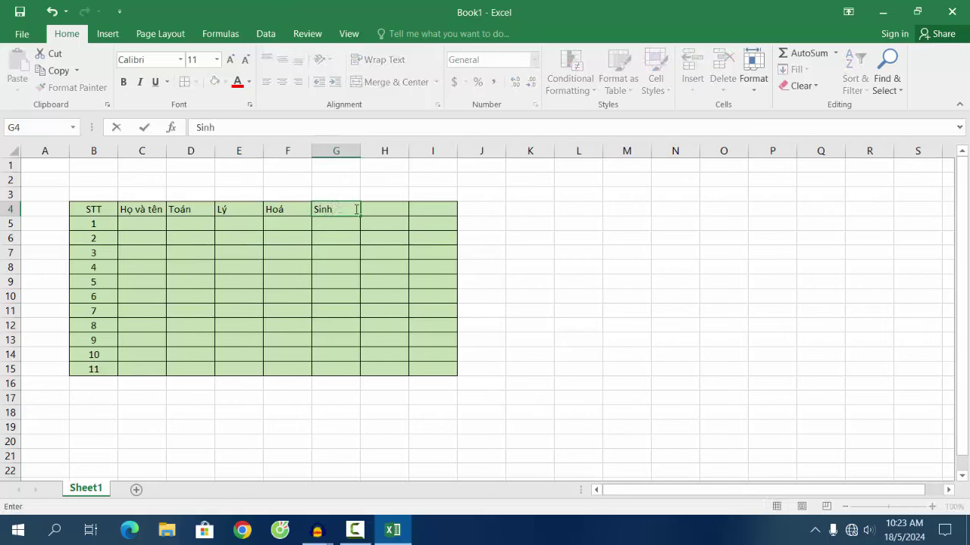
left_click(365, 209)
type("Đie")
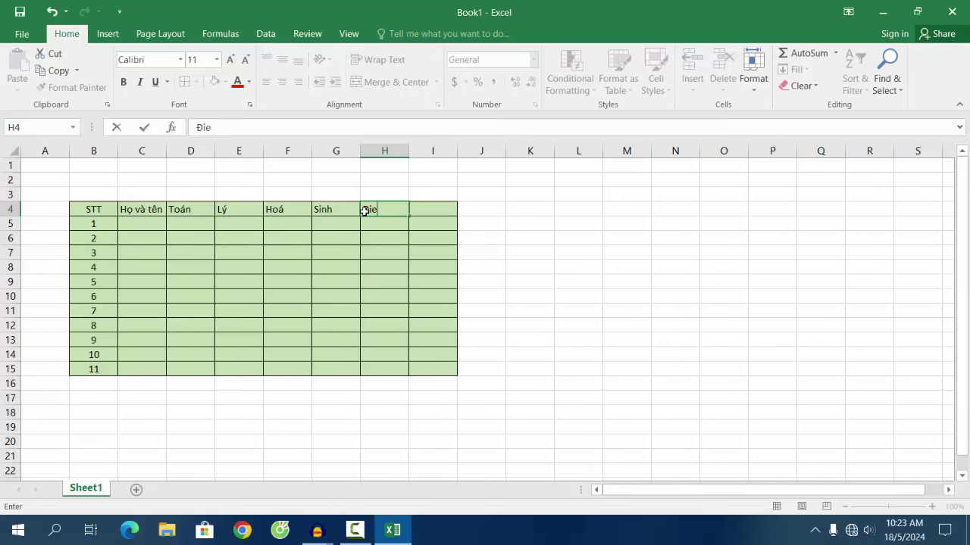
type("em")
type(" TB")
left_click(432, 239)
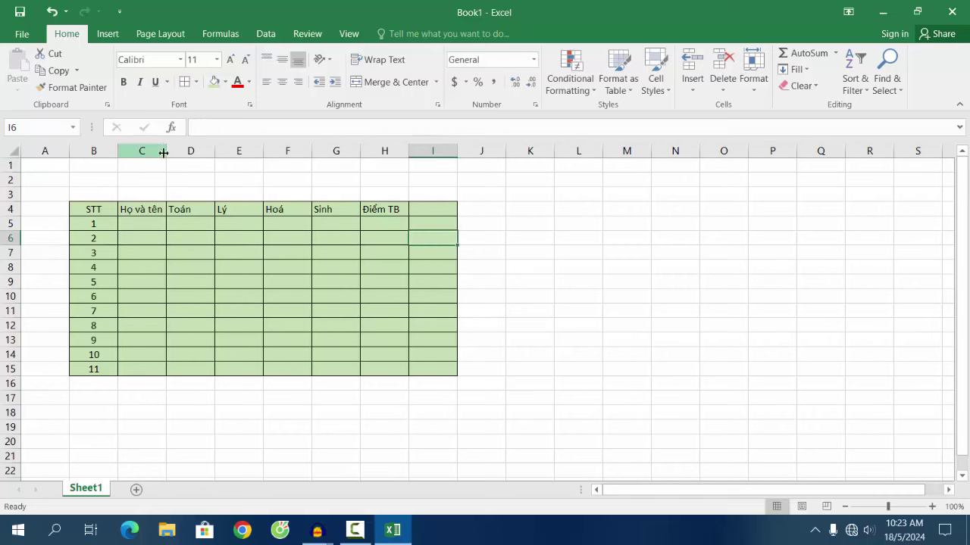
Step: Widen column C slightly and centre the header row B4:I4
left_click_drag(163, 153, 188, 151)
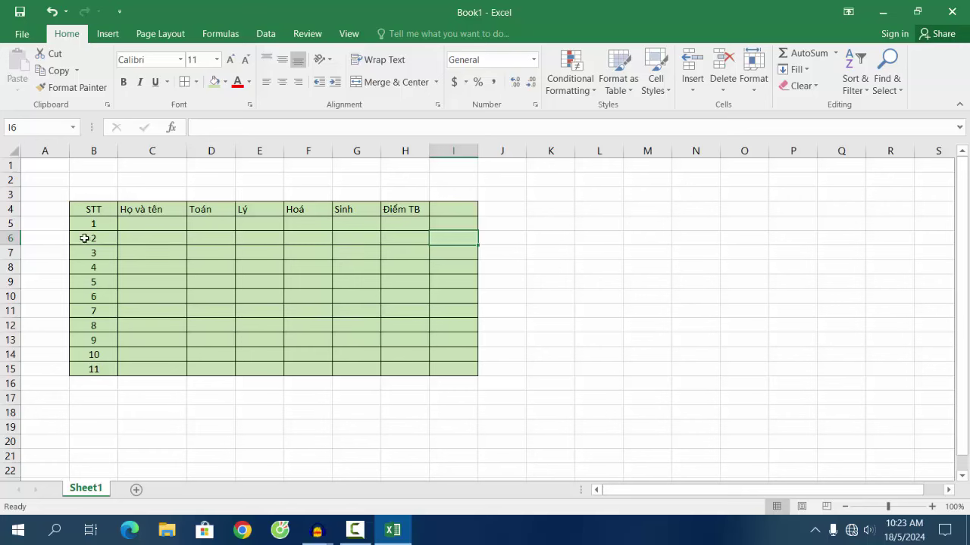
left_click_drag(84, 210, 427, 211)
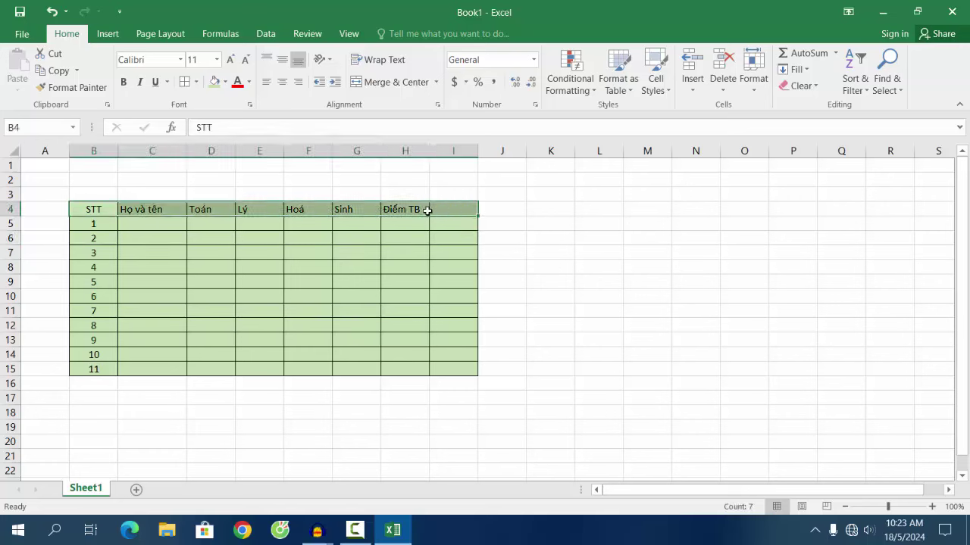
left_click(267, 82)
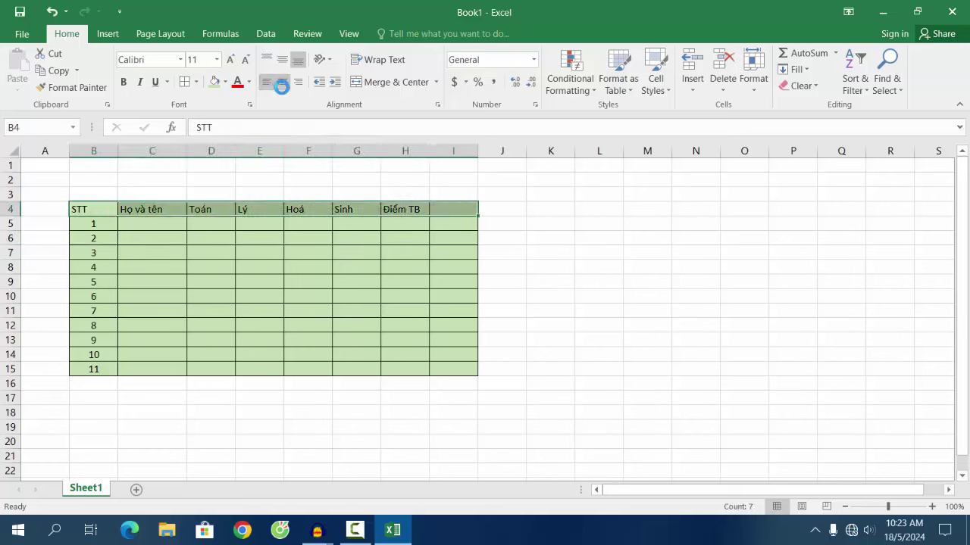
left_click(281, 83)
Step: Widen column C to about 15.44 so full names fit
left_click(167, 220)
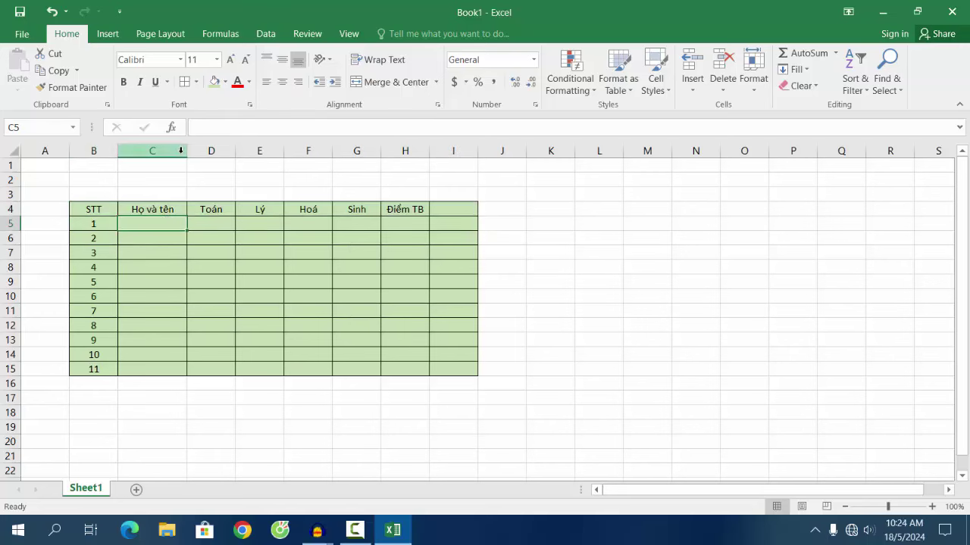
left_click_drag(183, 151, 195, 148)
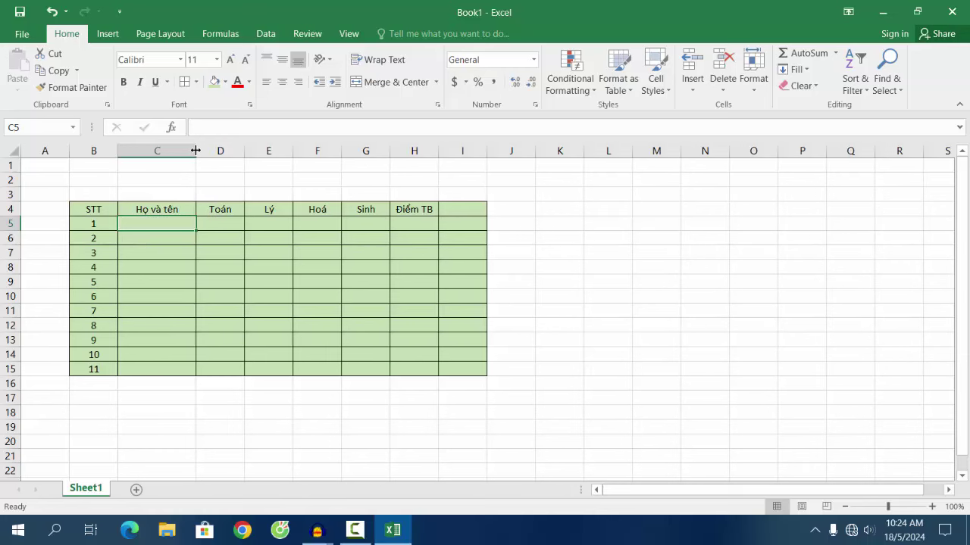
mouse_move(196, 151)
left_mouse_down()
mouse_move(207, 151)
mouse_move(178, 151)
mouse_move(208, 154)
left_mouse_up()
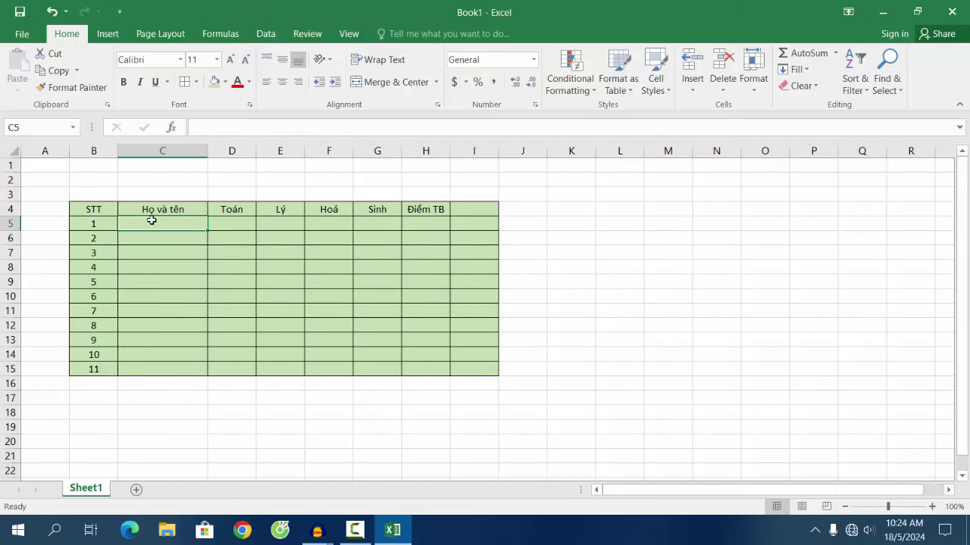
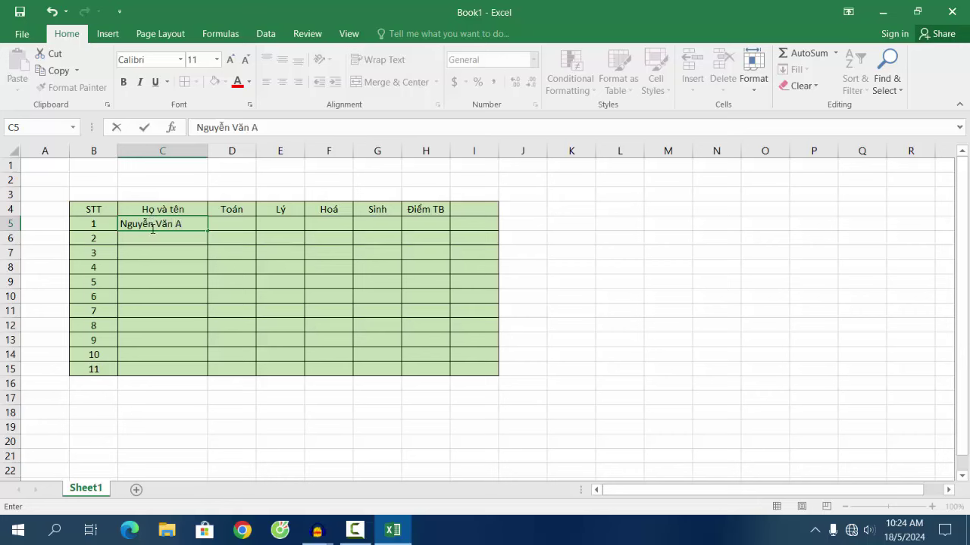
Step: Enter the first three student full names into C5:C7
key("Return")
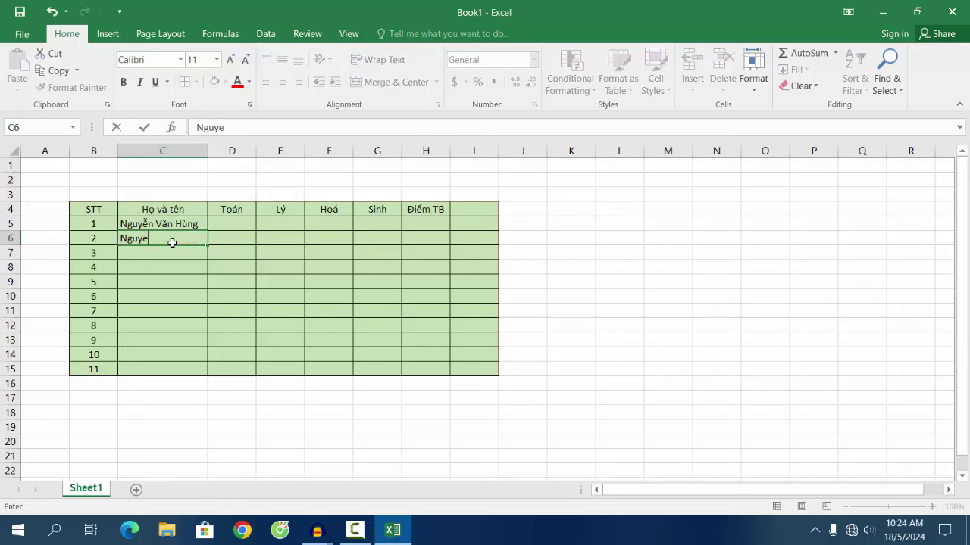
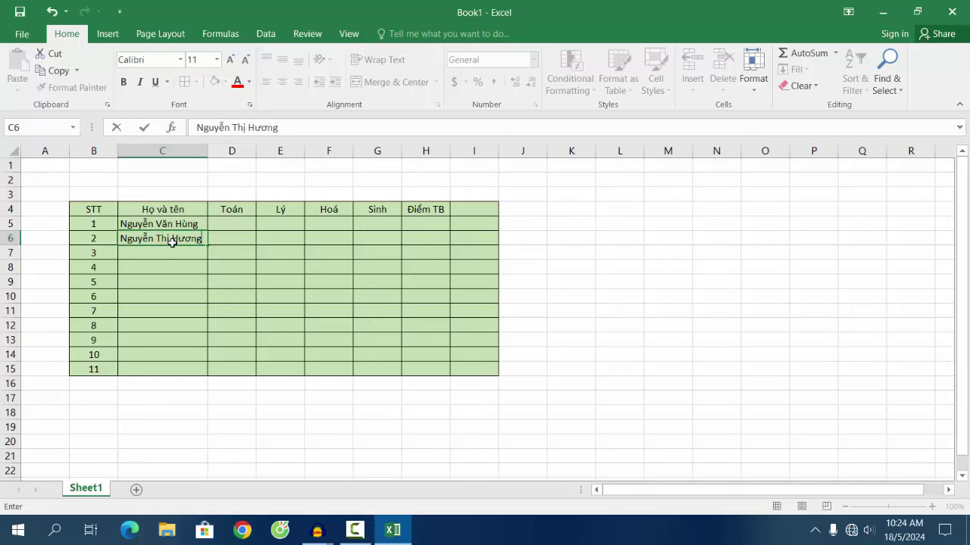
key("Return")
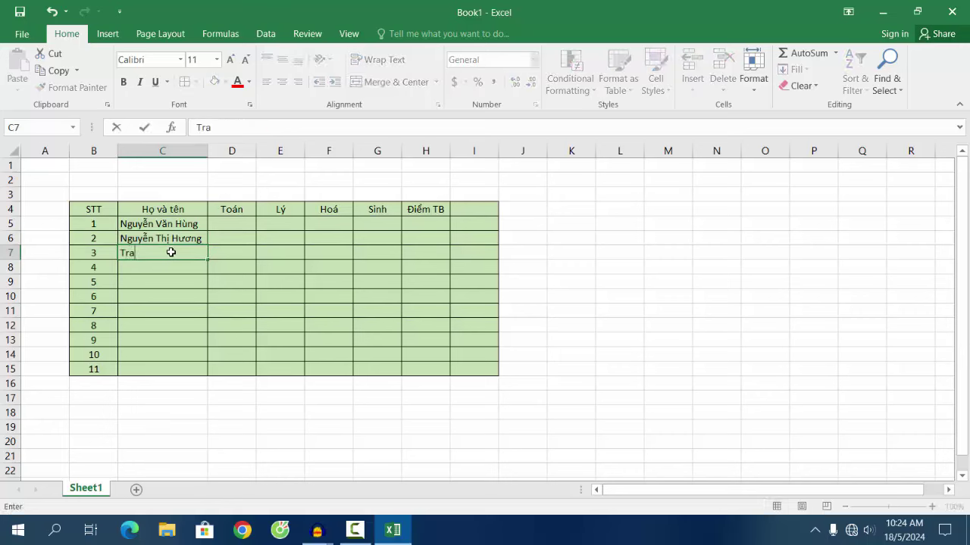
key("Return")
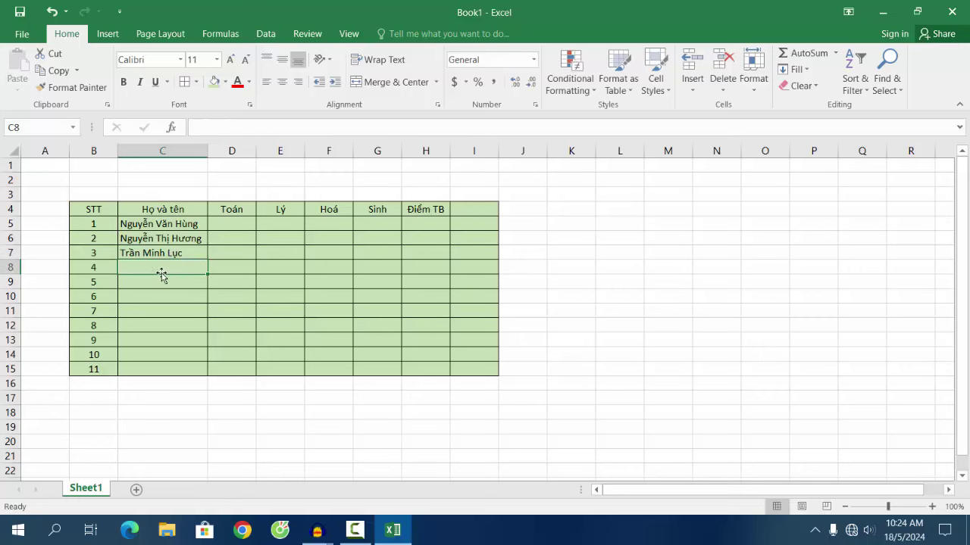
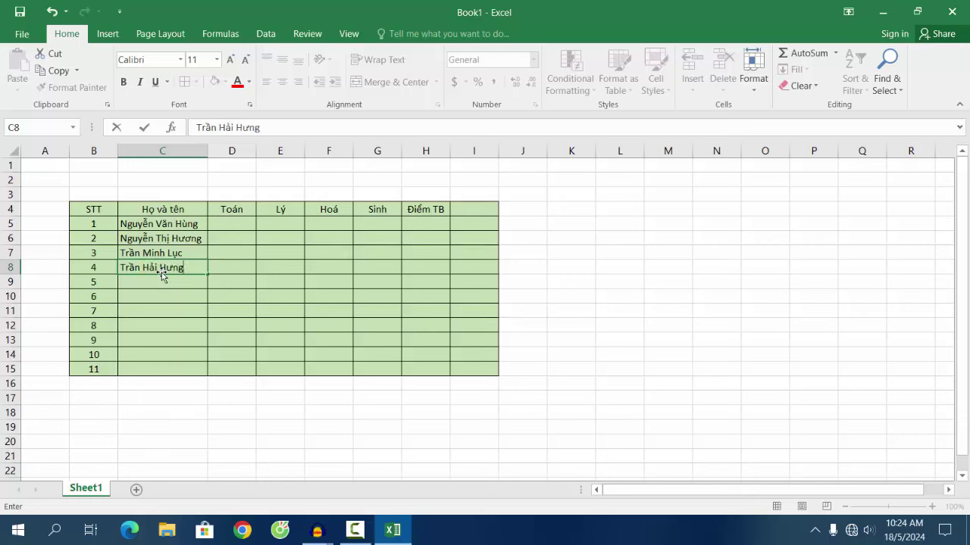
Step: Add the fourth and fifth student full names in C8:C9
key("Return")
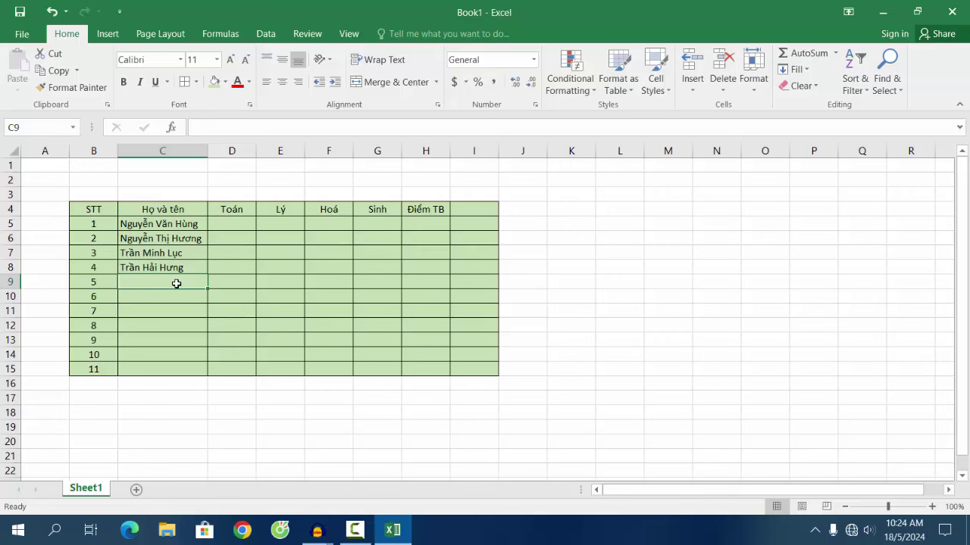
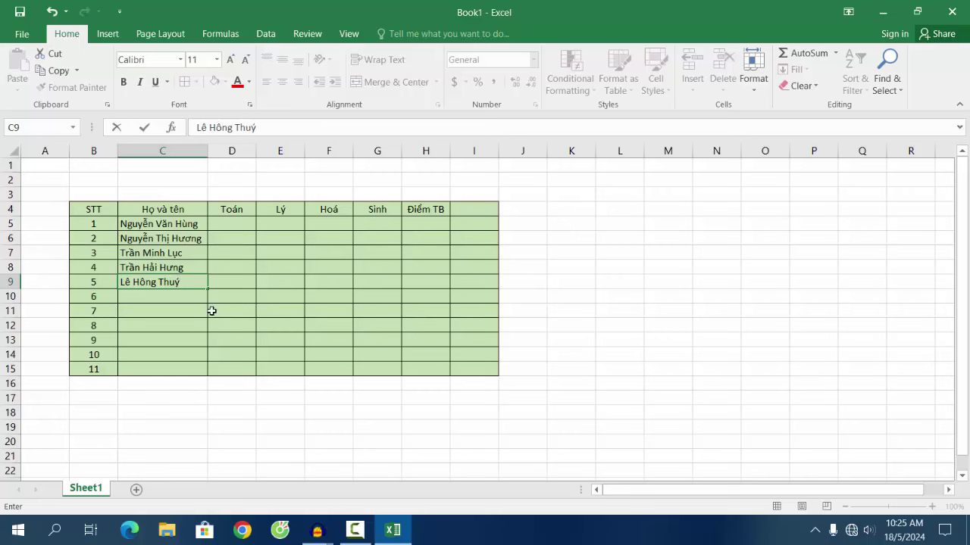
left_click(213, 311)
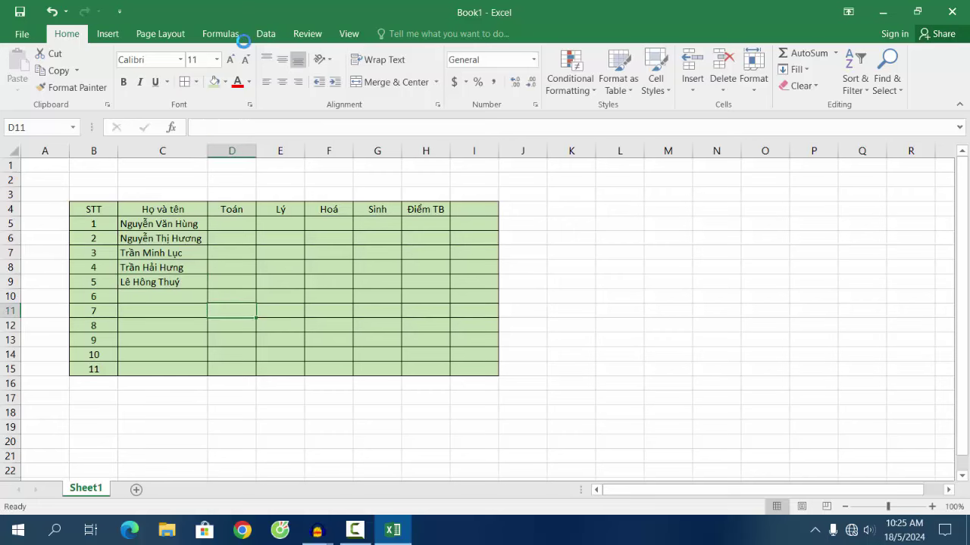
left_click(98, 228)
left_click(101, 284)
left_click(175, 282)
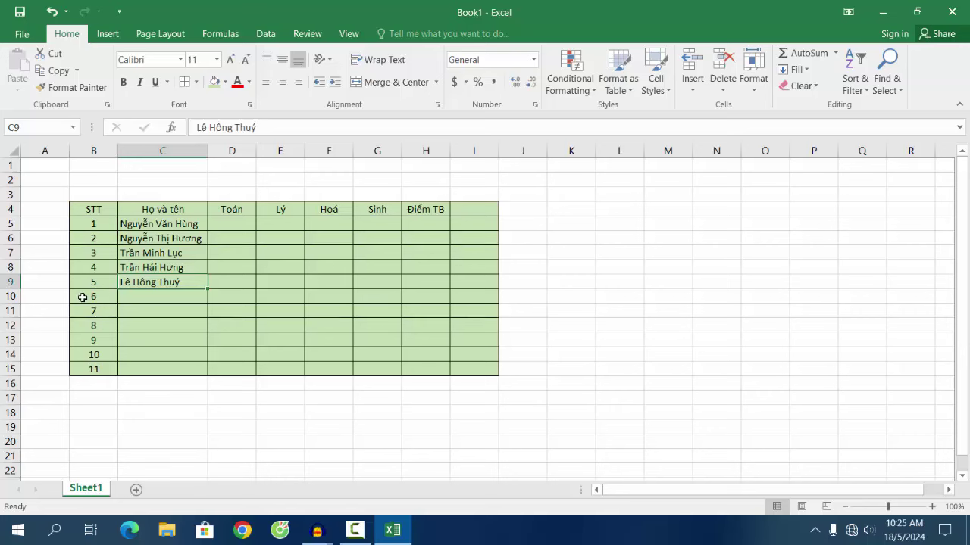
Step: Delete the empty cells B10:I15 with Shift cells left, ending the table at row 9
left_click(88, 297)
left_click_drag(88, 297, 475, 364)
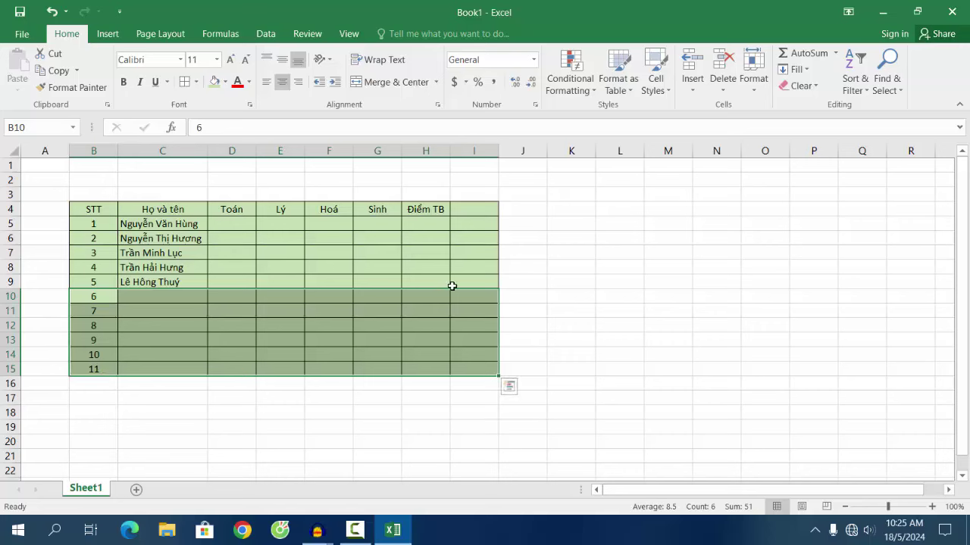
right_click(424, 299)
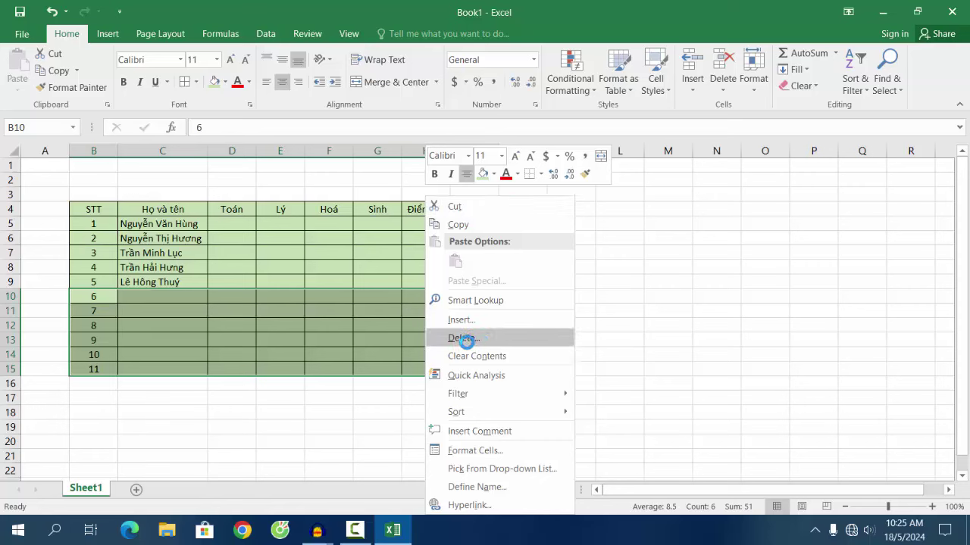
left_click(468, 340)
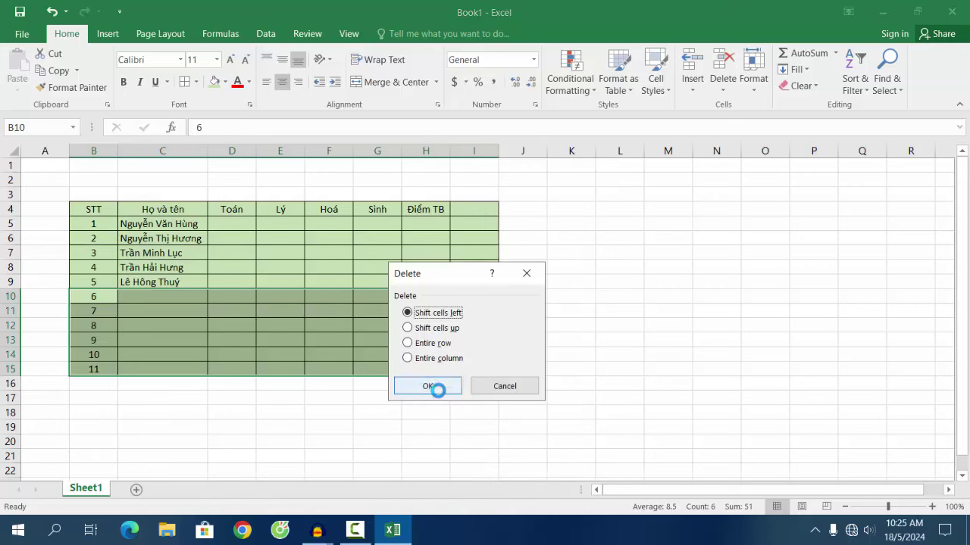
left_click(437, 388)
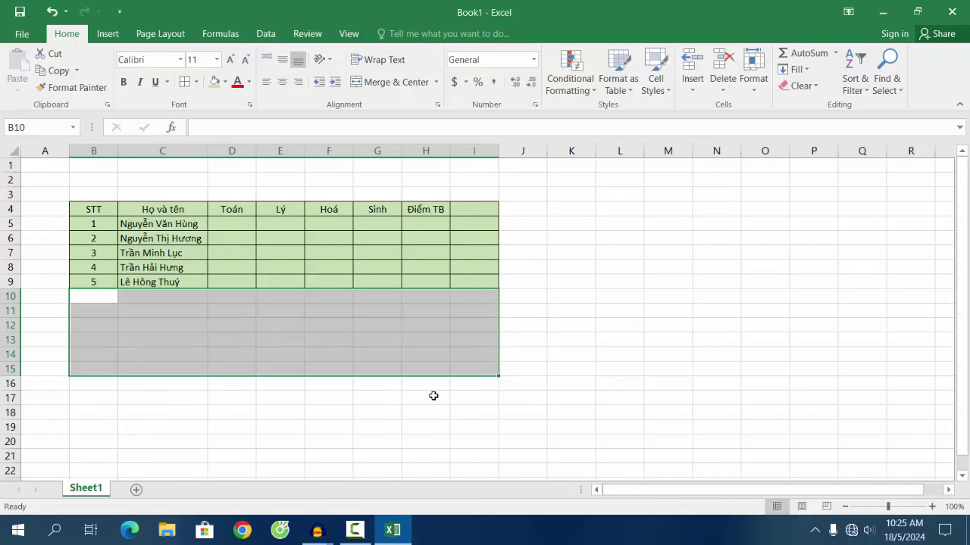
left_click(433, 396)
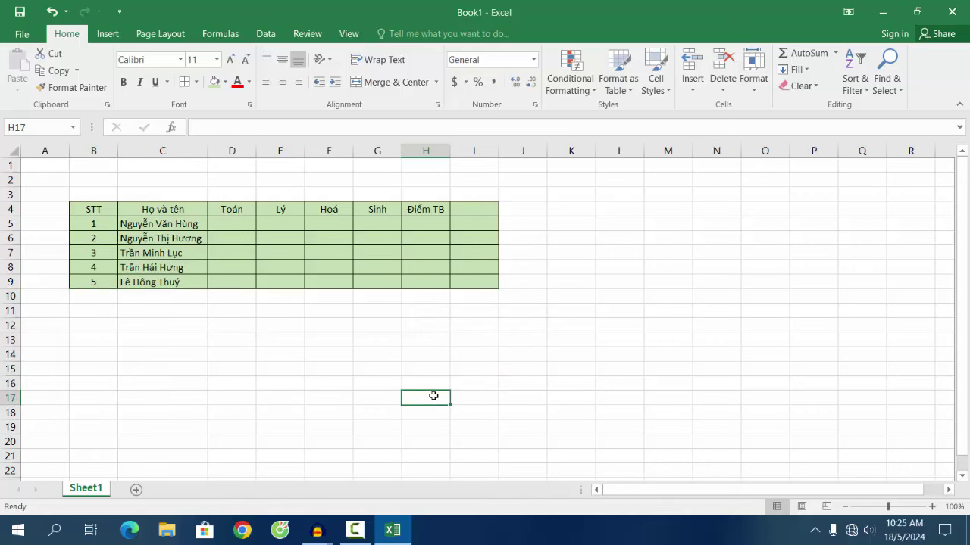
left_click(476, 209)
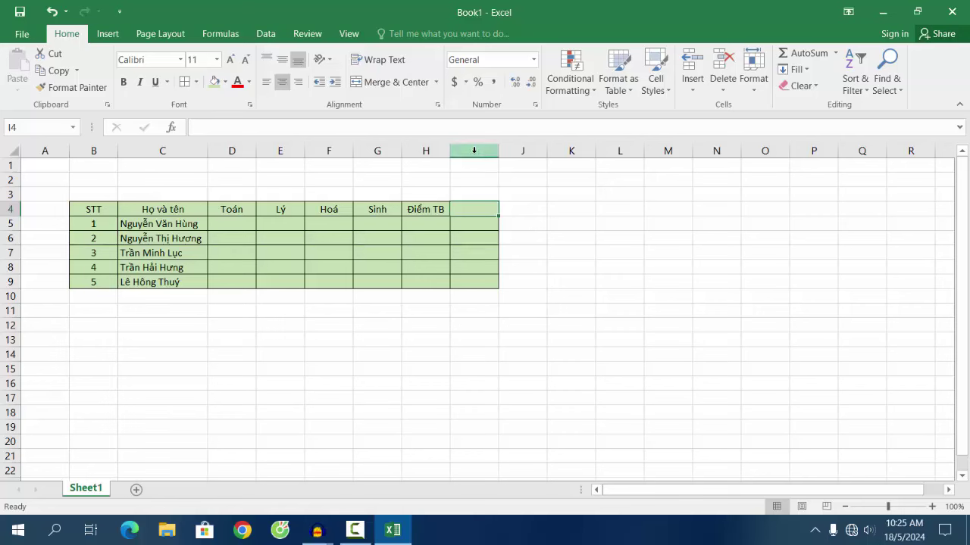
Step: Delete the empty cells I4:I9, shifting cells left, then select the table B4:H9
left_click_drag(480, 208, 477, 281)
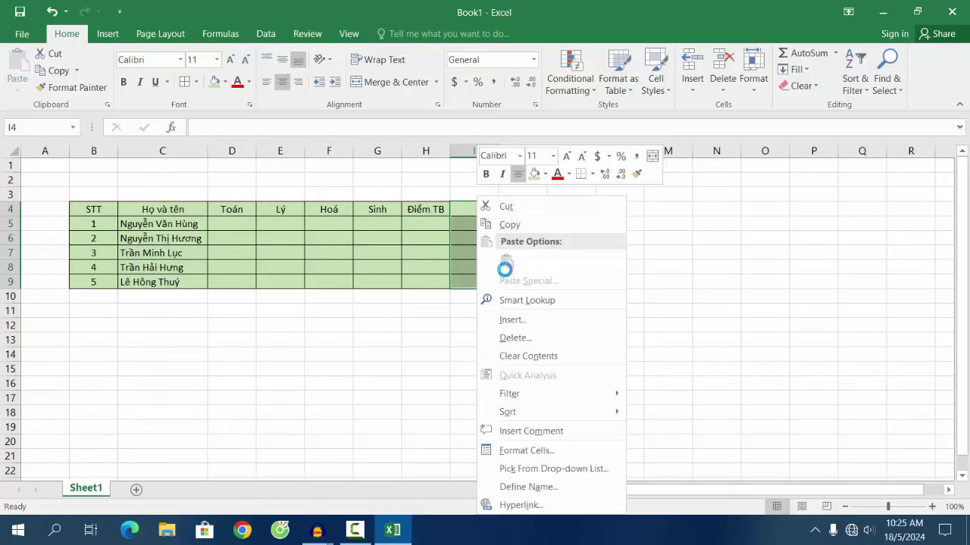
left_click(536, 339)
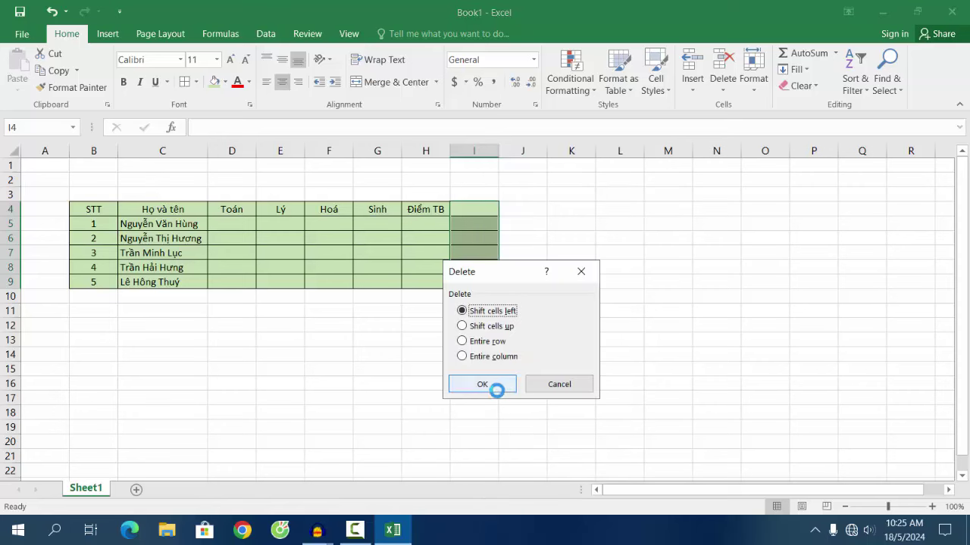
left_click(496, 388)
left_click(492, 385)
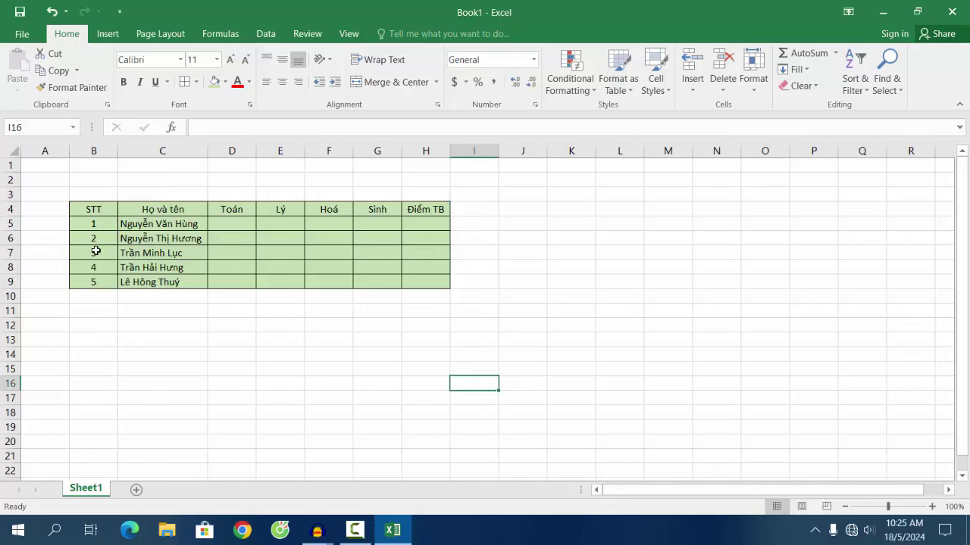
left_click_drag(87, 210, 417, 289)
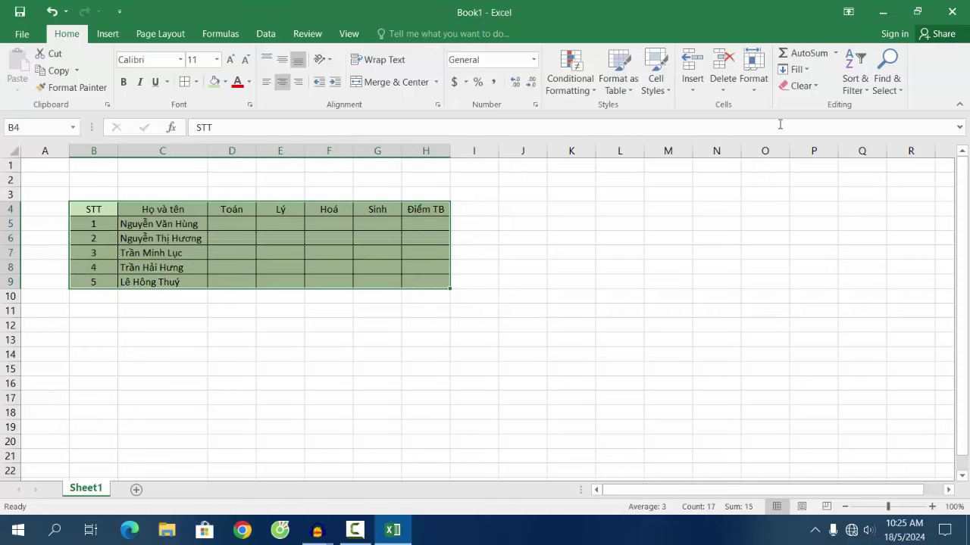
Step: Set the row height of table rows 4–9 to 18 instead of 14.4
left_click(753, 83)
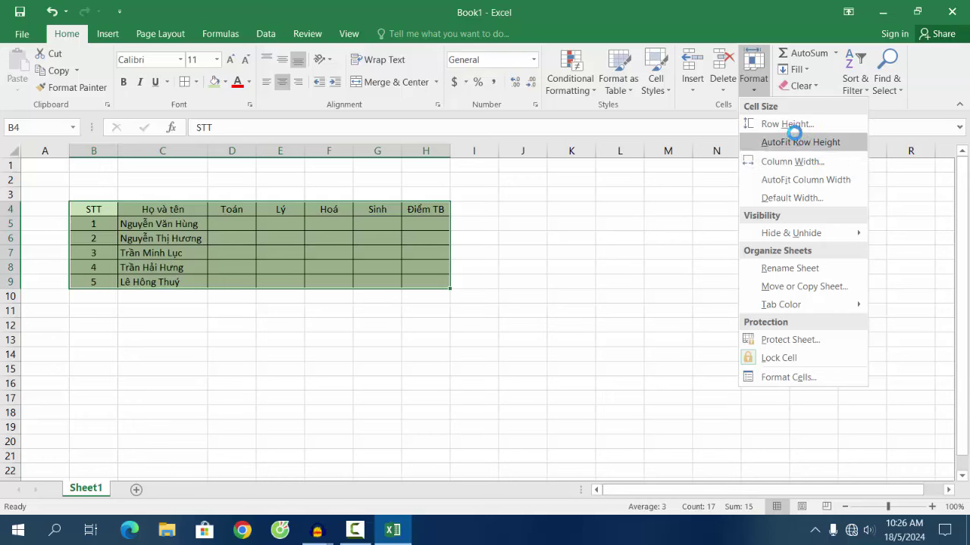
left_click(790, 125)
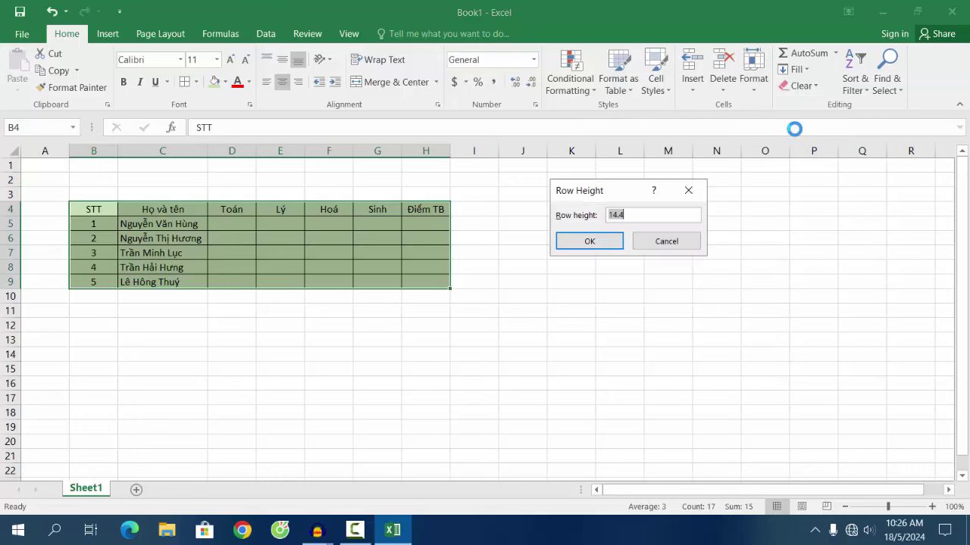
left_click(646, 217)
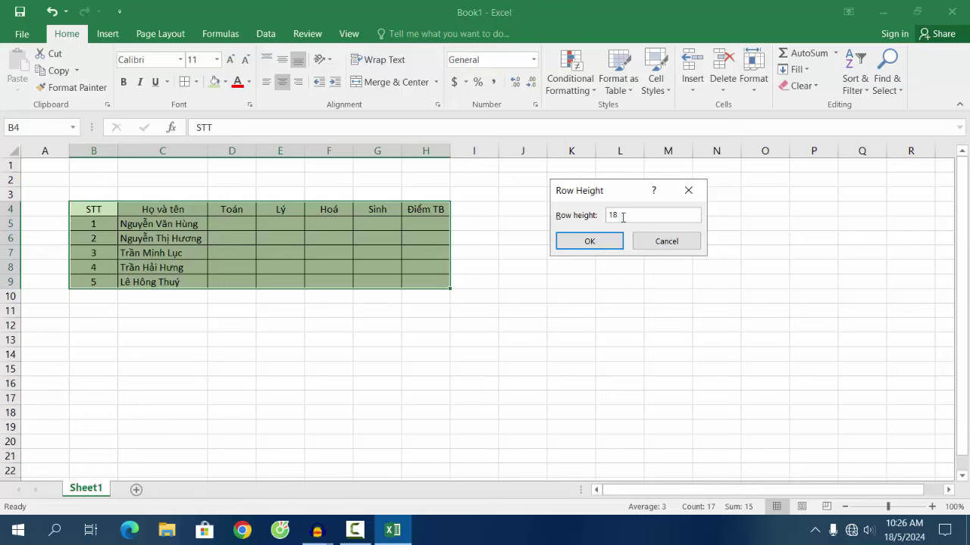
left_click(590, 241)
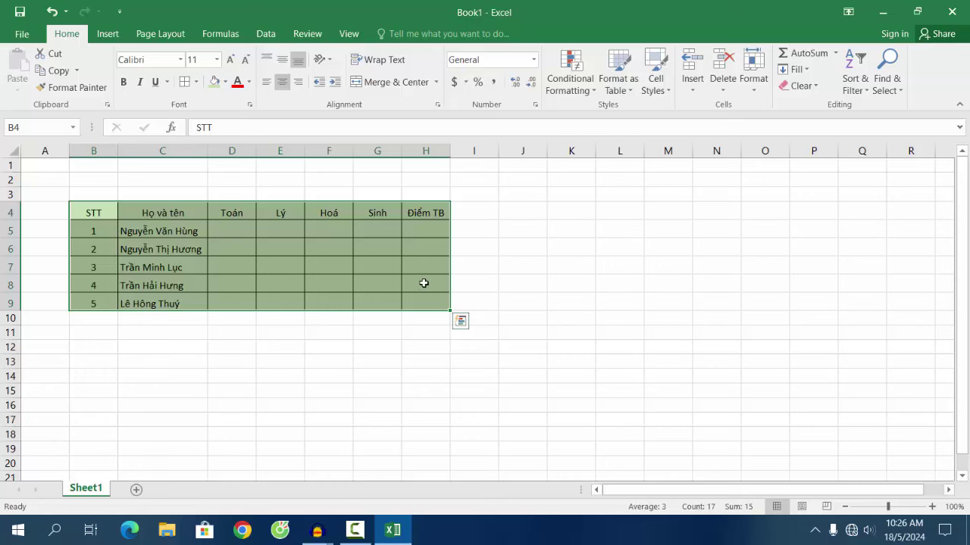
left_click(424, 283)
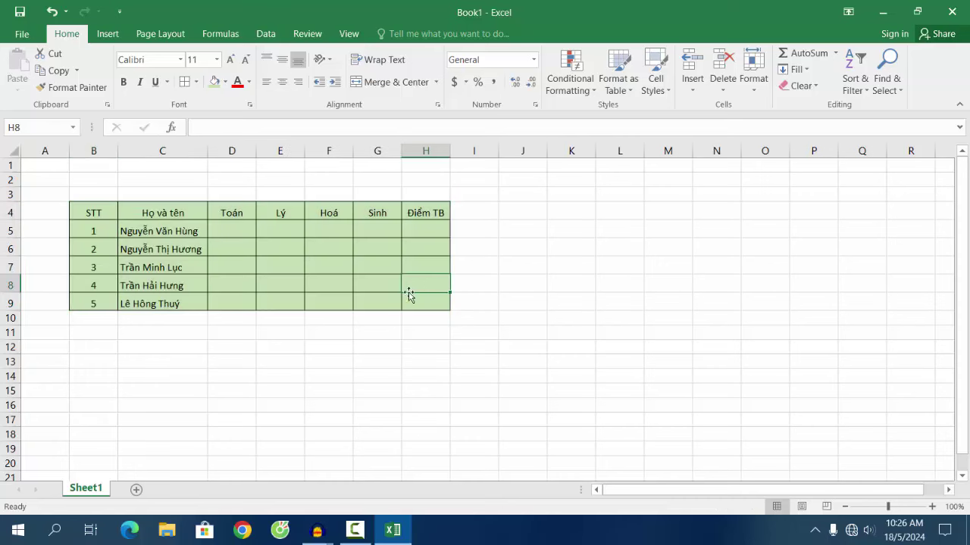
Step: Enter the first student's scores 8, 9, 8 and 9 in D5:G5
left_click(233, 235)
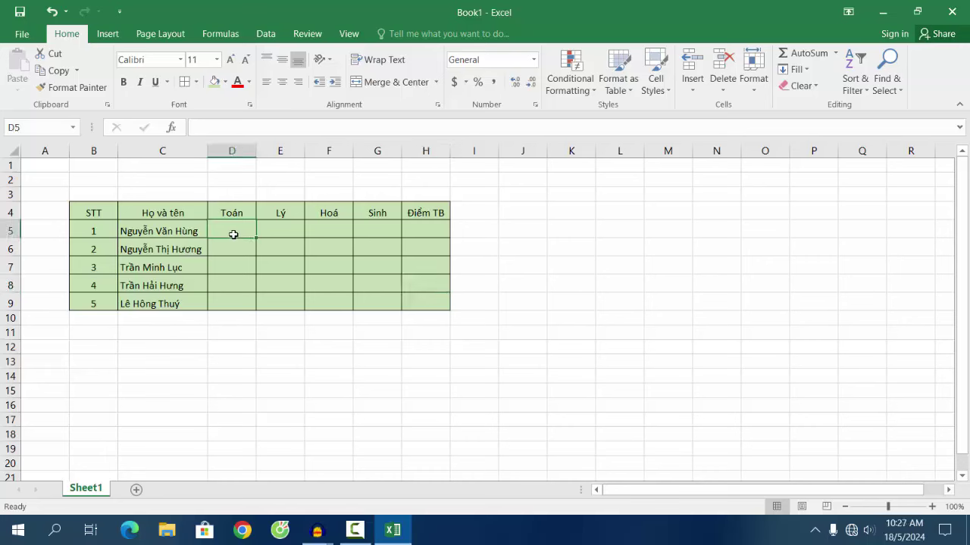
type("6")
key("BackSpace")
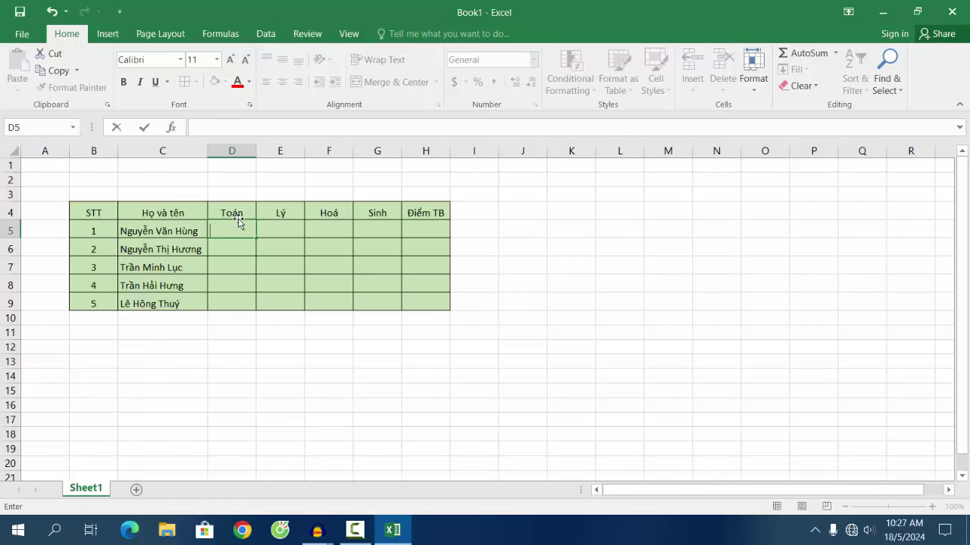
type("8")
left_click(281, 231)
type("9")
left_click(331, 228)
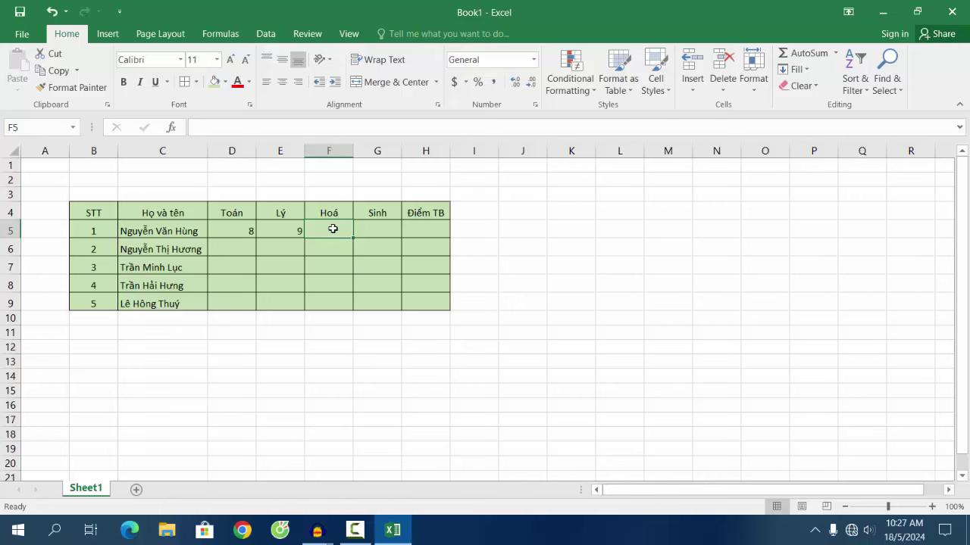
type("8")
left_click(368, 232)
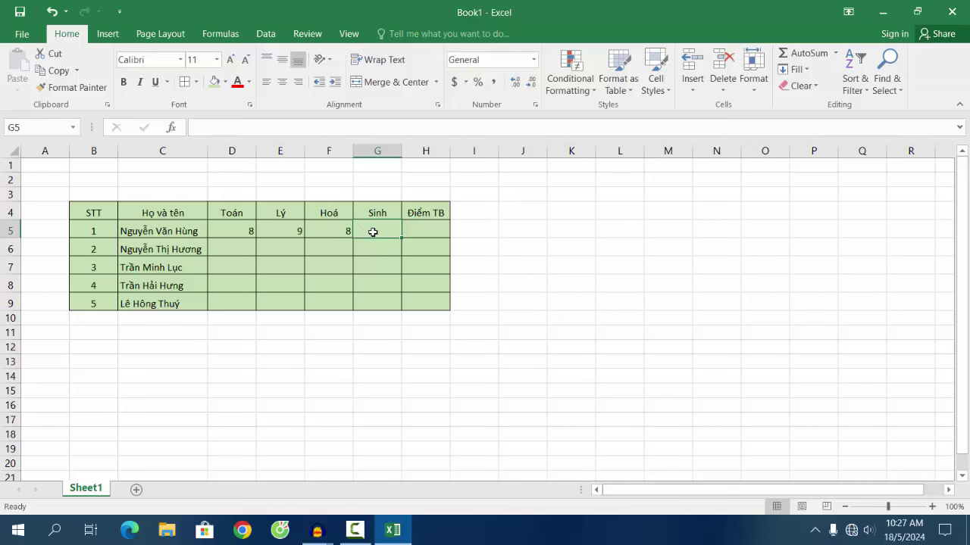
type("9")
left_click(230, 248)
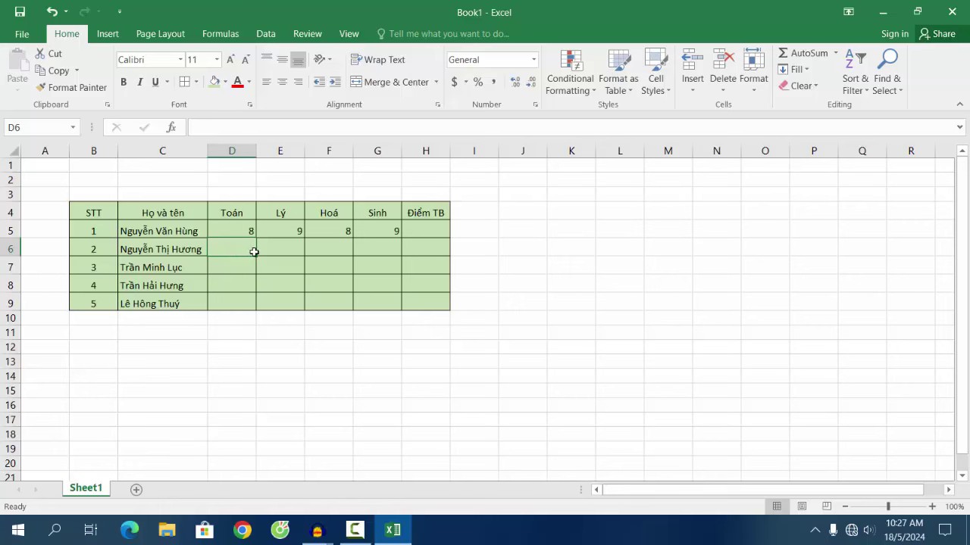
Step: Enter the second student's scores 8, 8.5 and 7.5 in D6:F6
type("8")
left_click(284, 251)
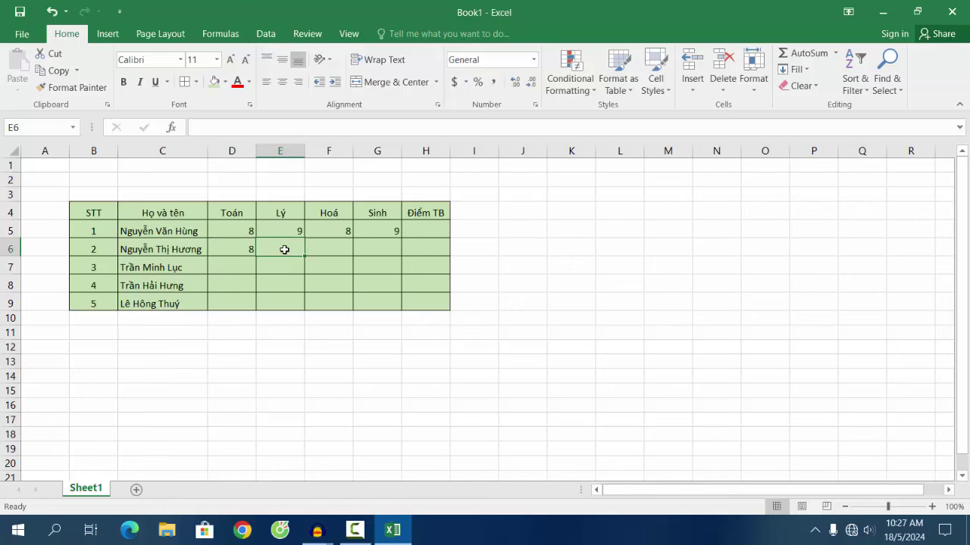
type("8.5")
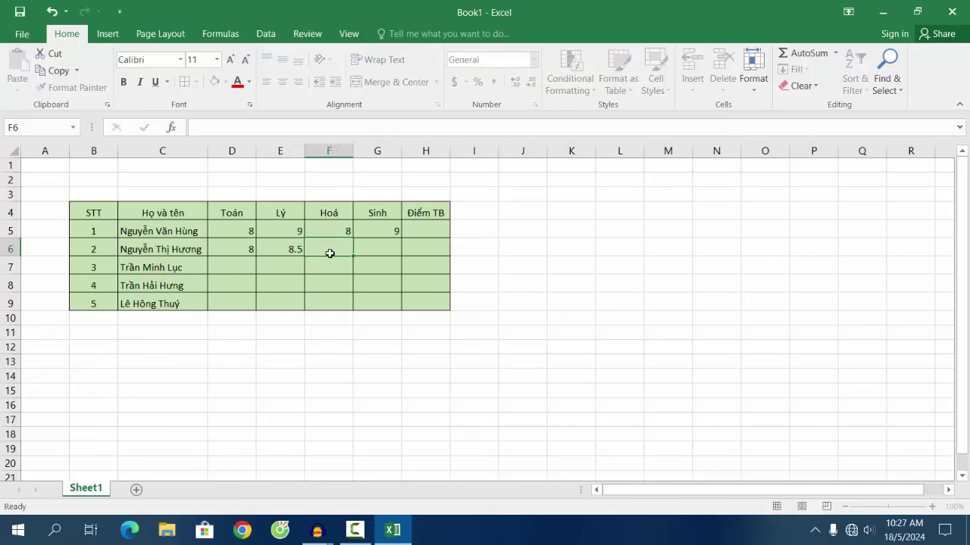
left_click(329, 253)
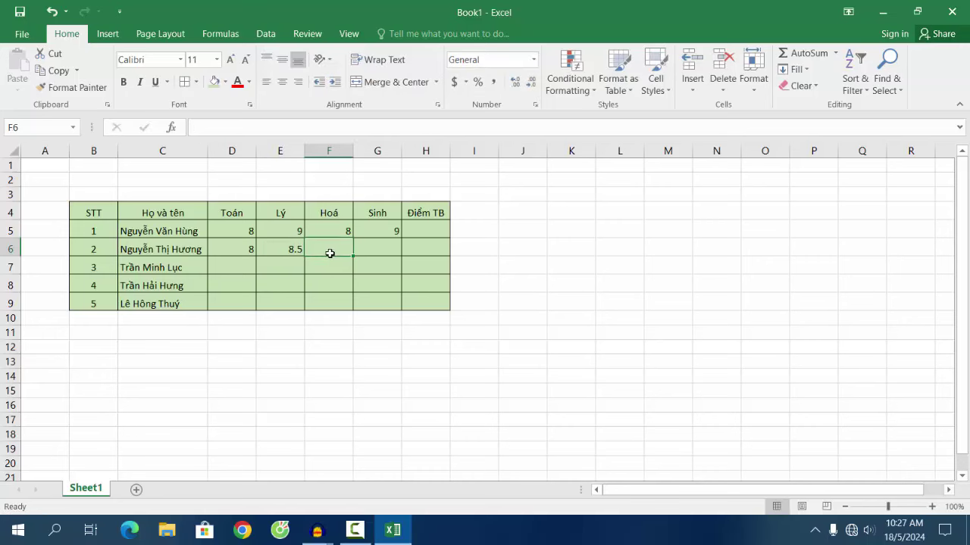
type("7")
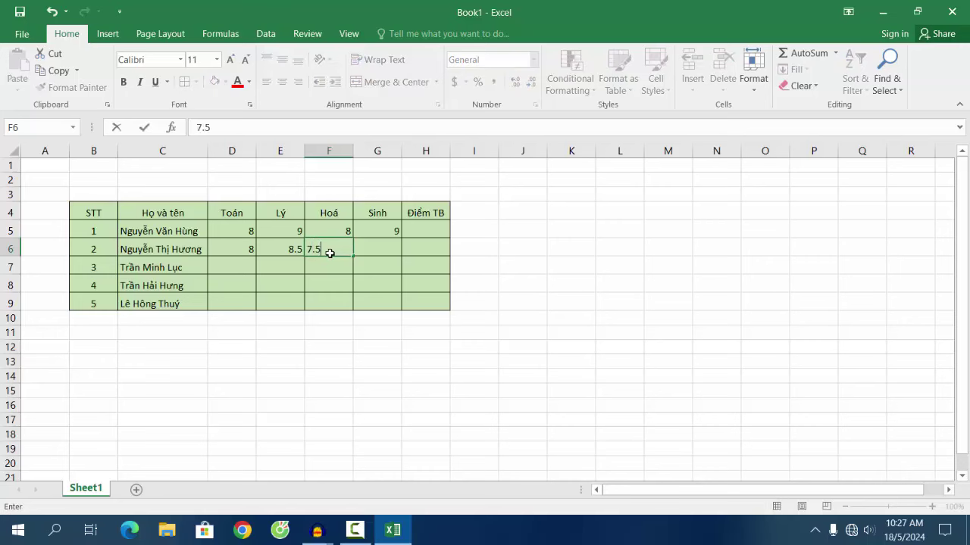
type(".5")
left_click(383, 245)
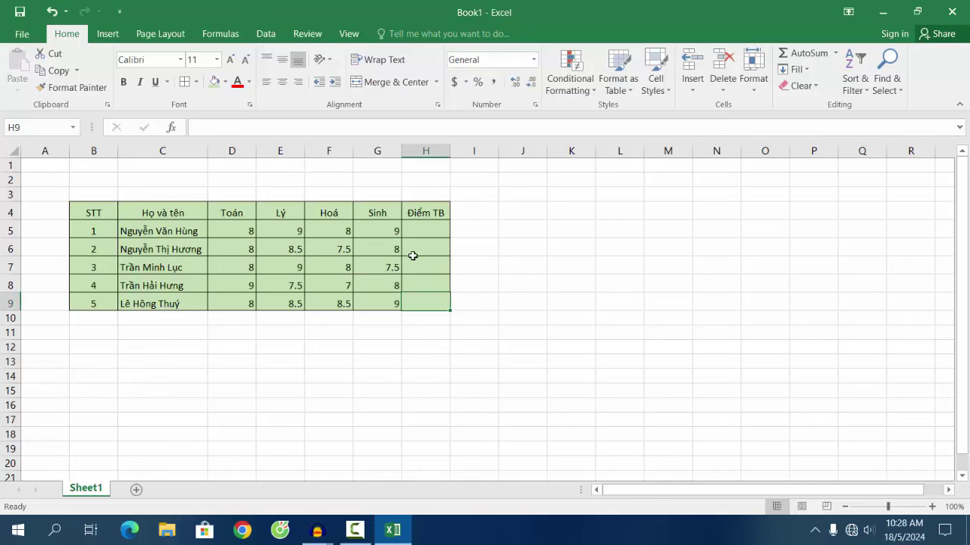
Step: Center-align the score cells D5:H9
left_click_drag(225, 232, 422, 306)
left_click(288, 85)
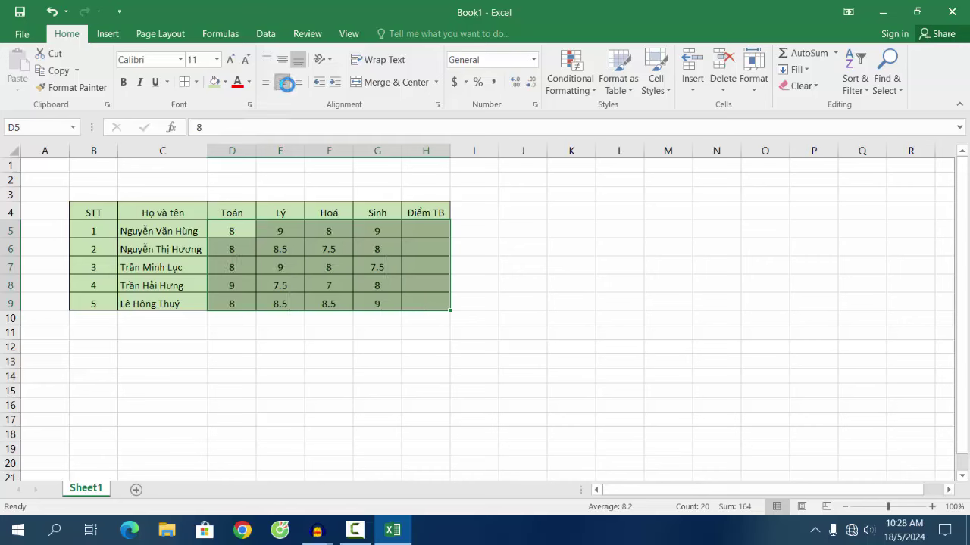
left_click(426, 234)
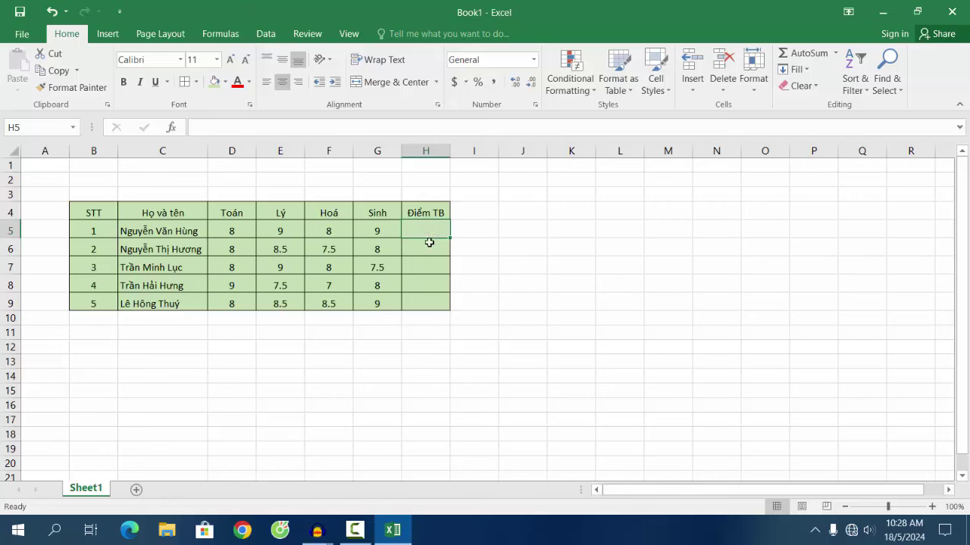
Step: Enter =SUM(D5:G5)/4 in H5 to average the first student's scores, giving 8.5
type("=")
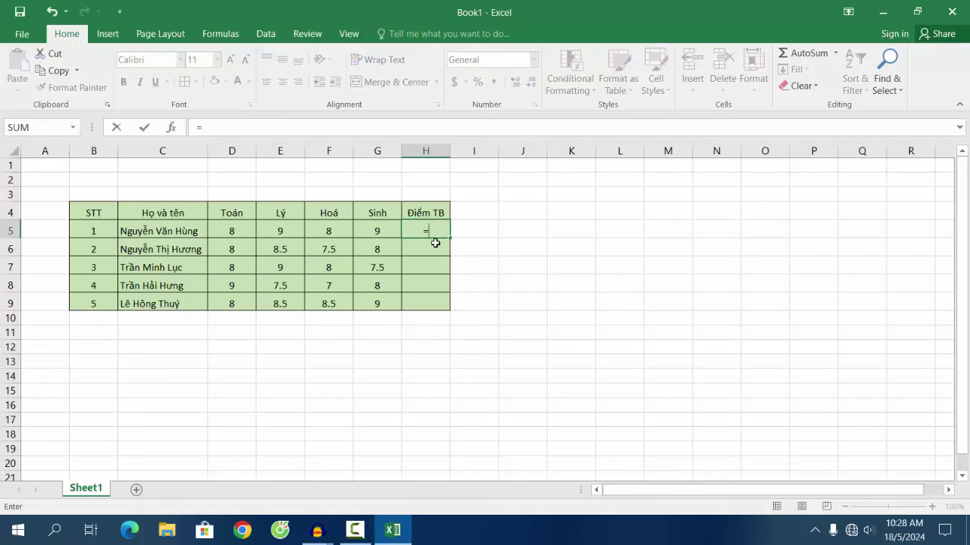
type("s")
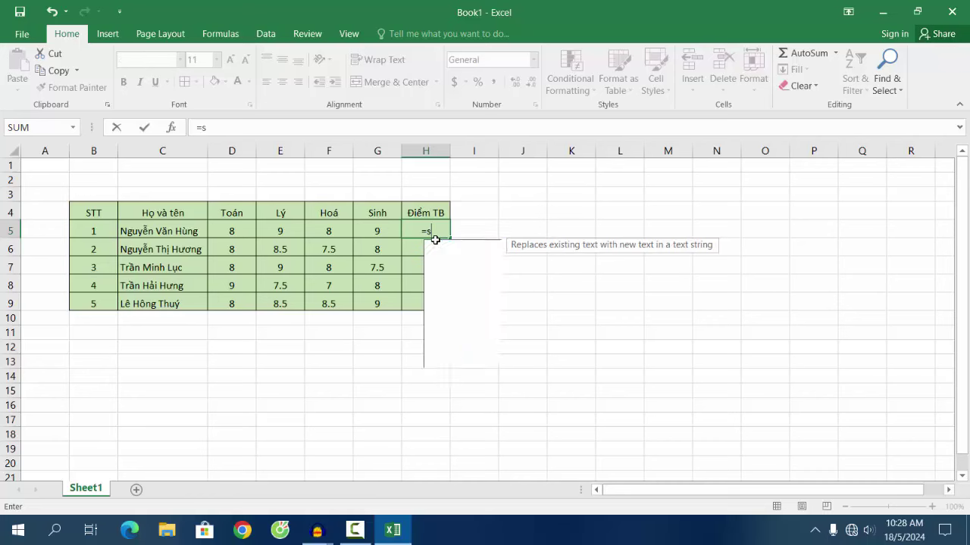
type("um(")
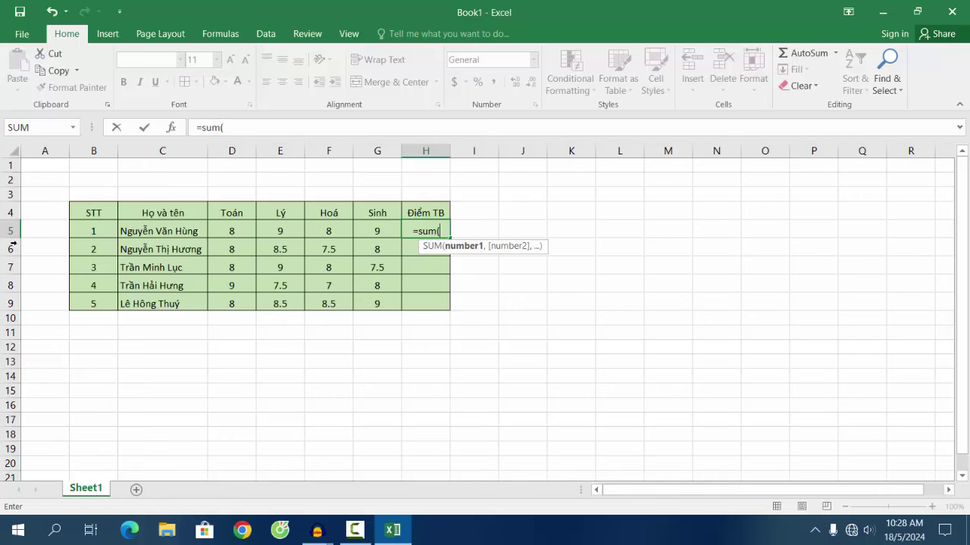
left_click(234, 231)
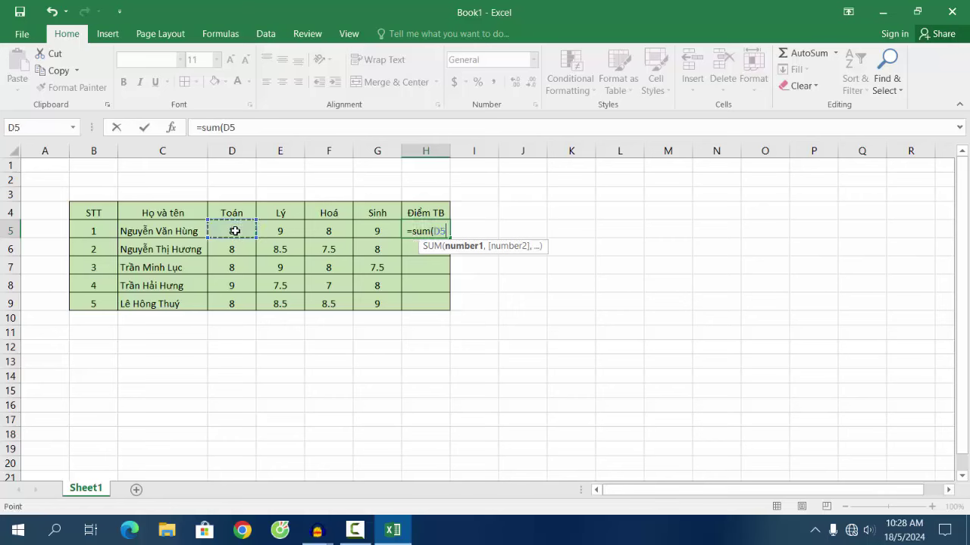
left_click_drag(235, 231, 381, 230)
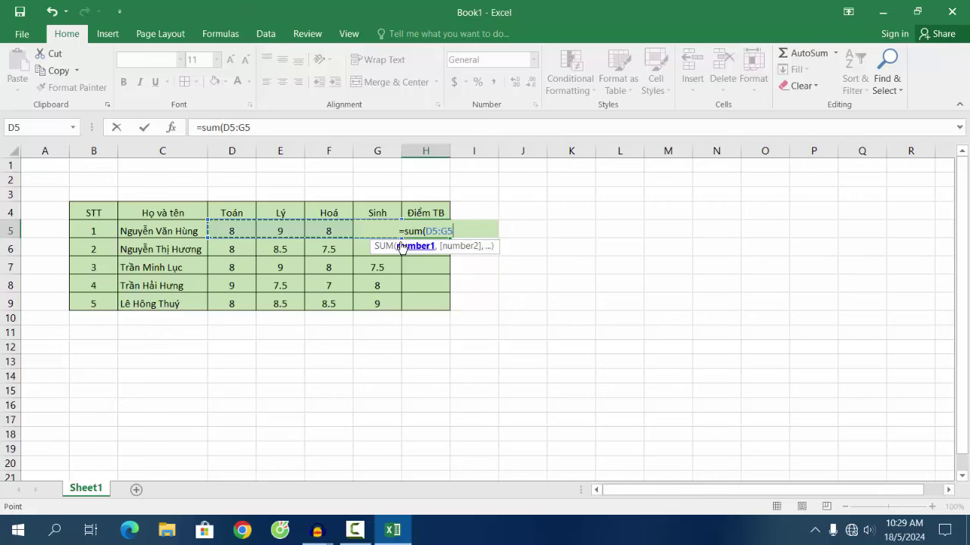
type(")")
left_click(489, 231)
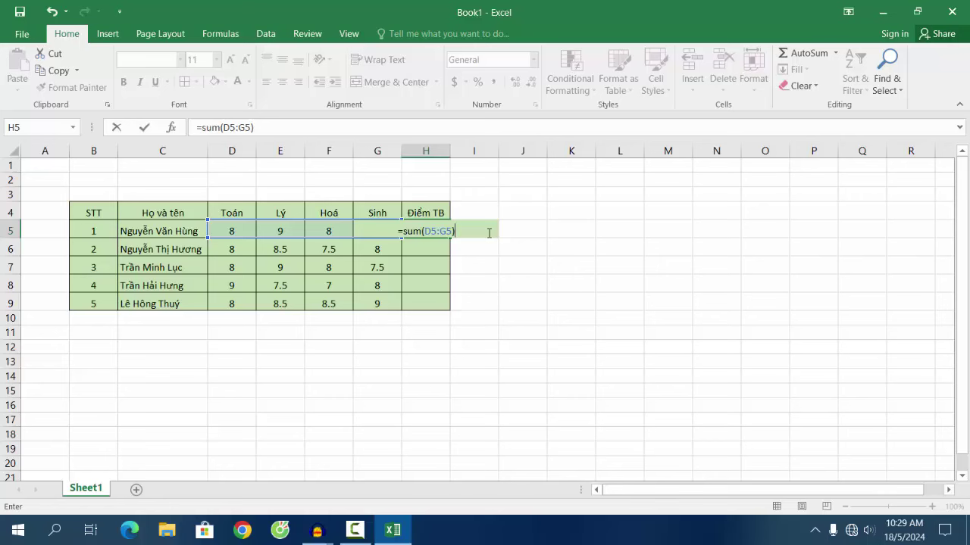
type("/4")
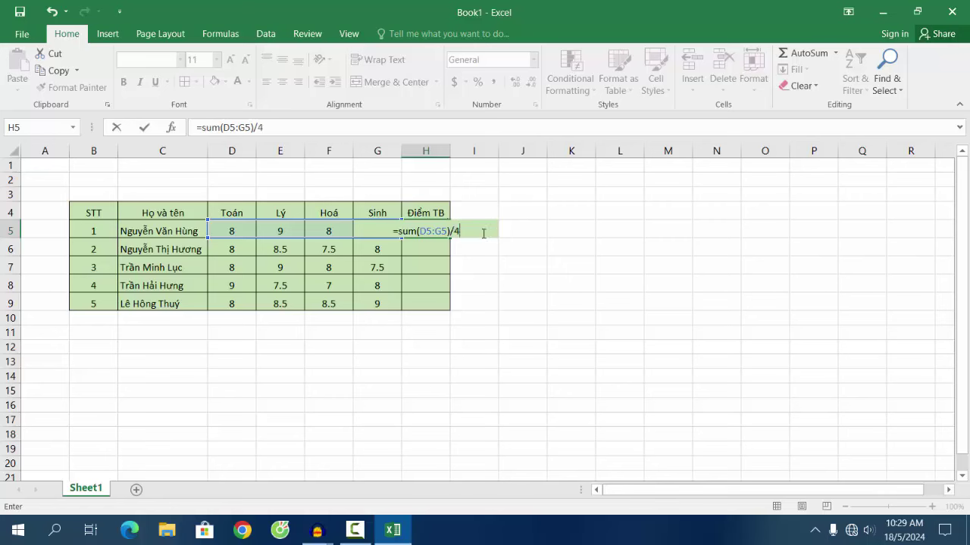
key("Return")
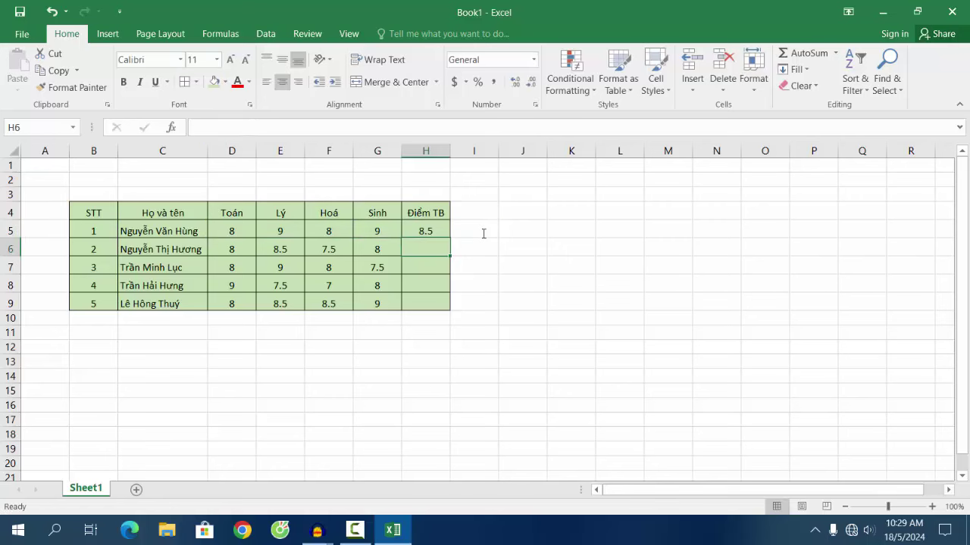
left_click(420, 231)
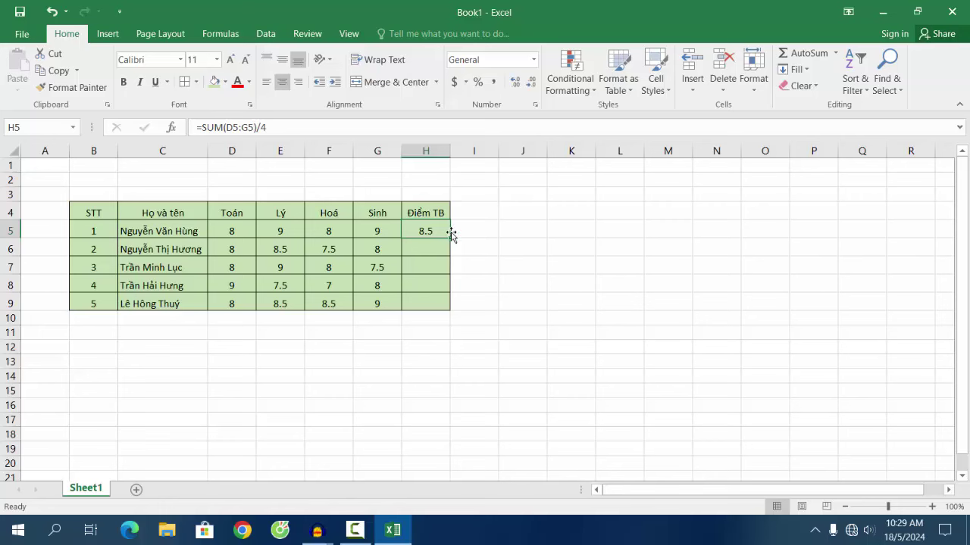
Step: Fill H5's average down to H9 (8, 8.125, 7.875, 8.5) and check the copied formulas
left_click_drag(451, 237, 450, 305)
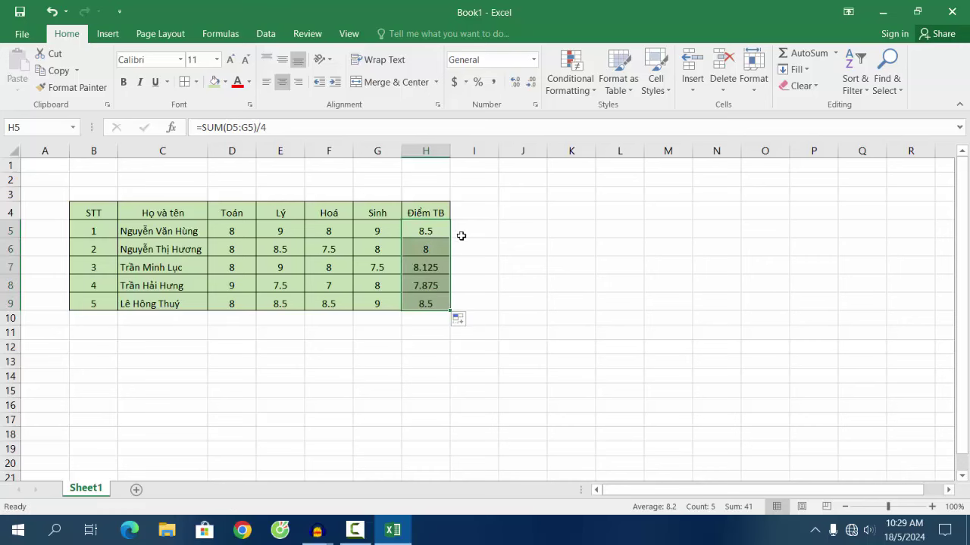
left_click(439, 233)
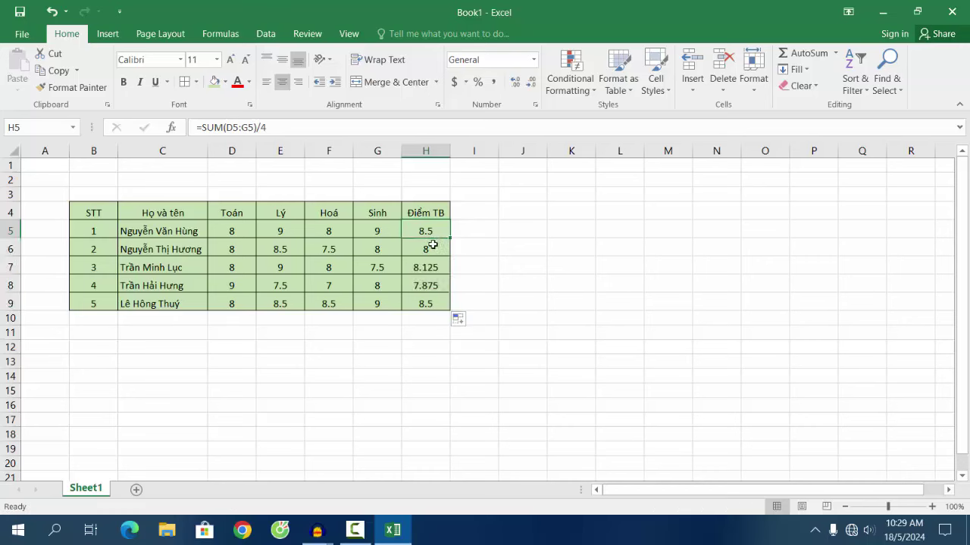
left_click(434, 269)
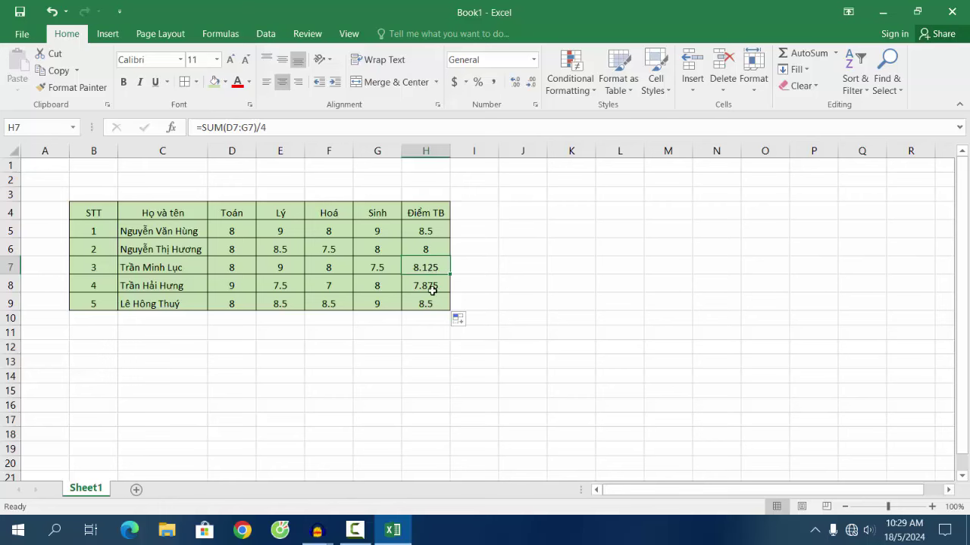
left_click(432, 287)
left_click(433, 307)
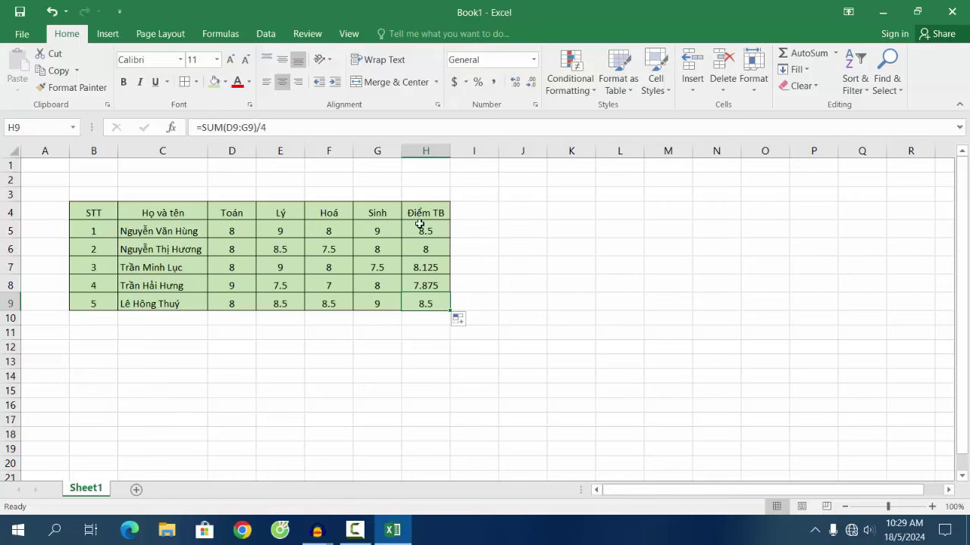
left_click(442, 231)
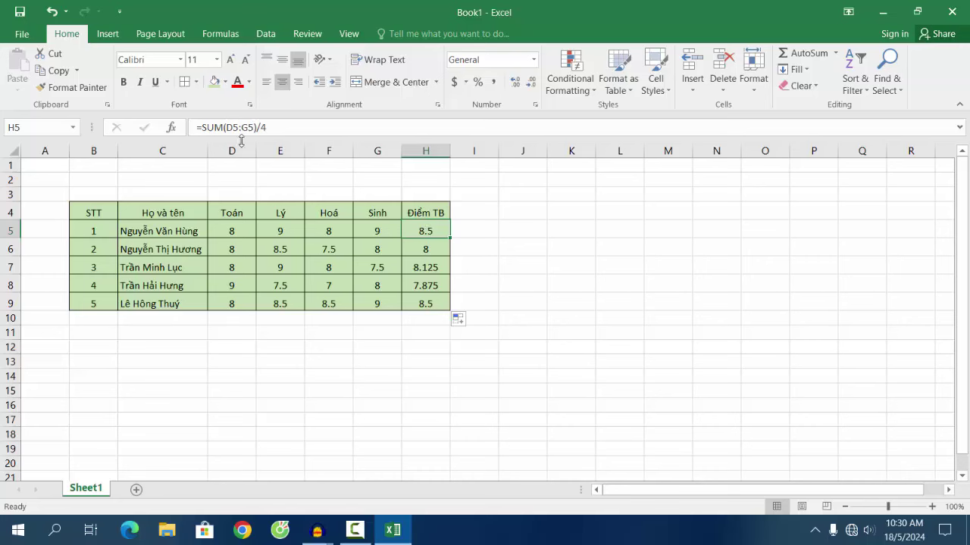
Step: Change H5 to =ROUND(SUM(D5:G5)/4,2) and fill it down through H9
left_click(203, 127)
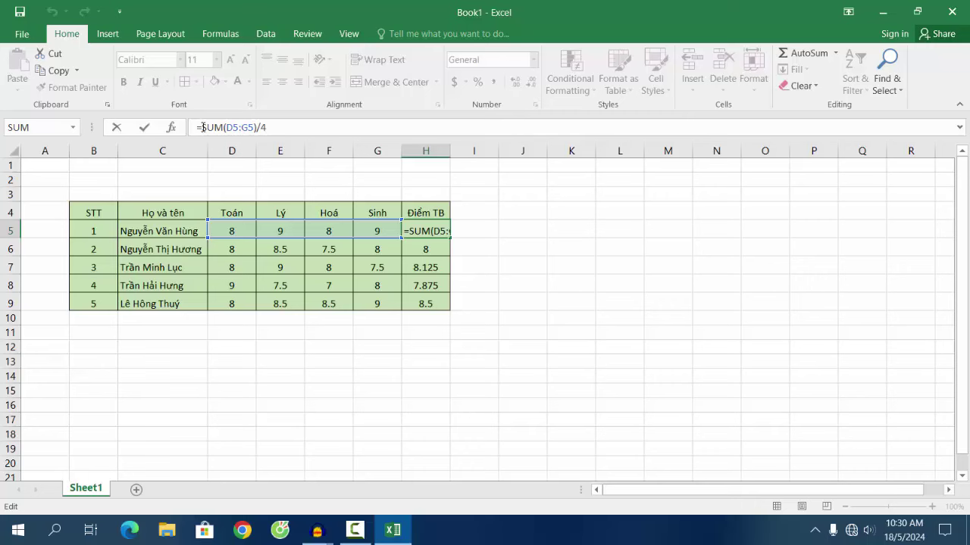
type("r")
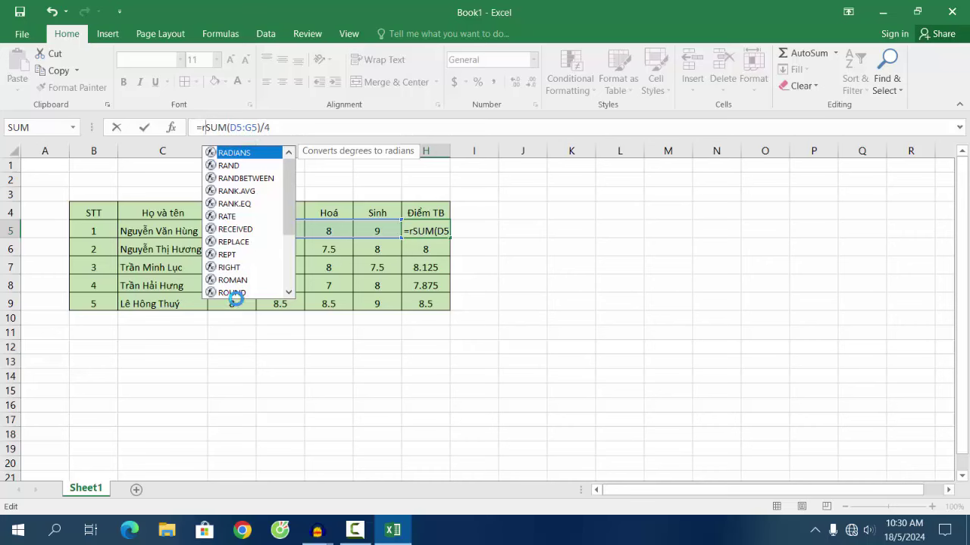
type("ou")
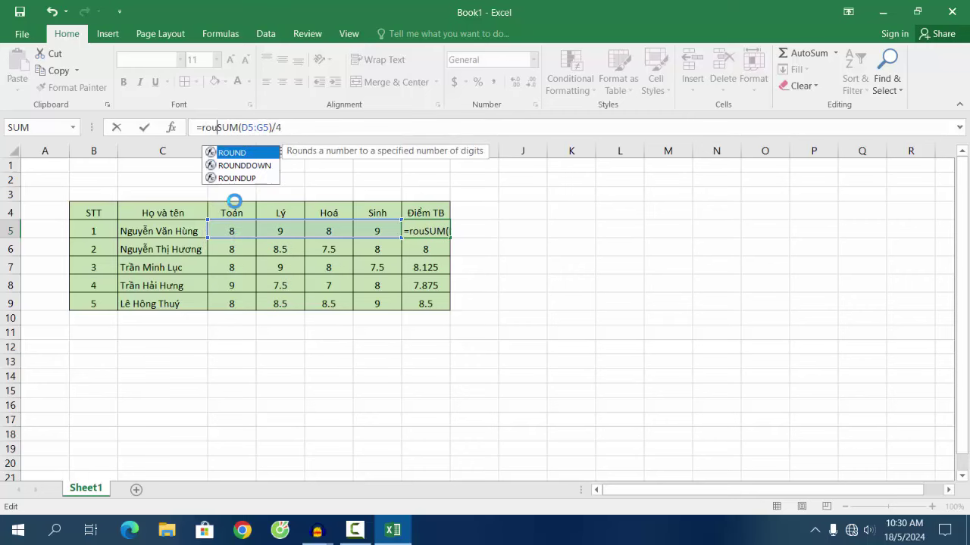
type("nd")
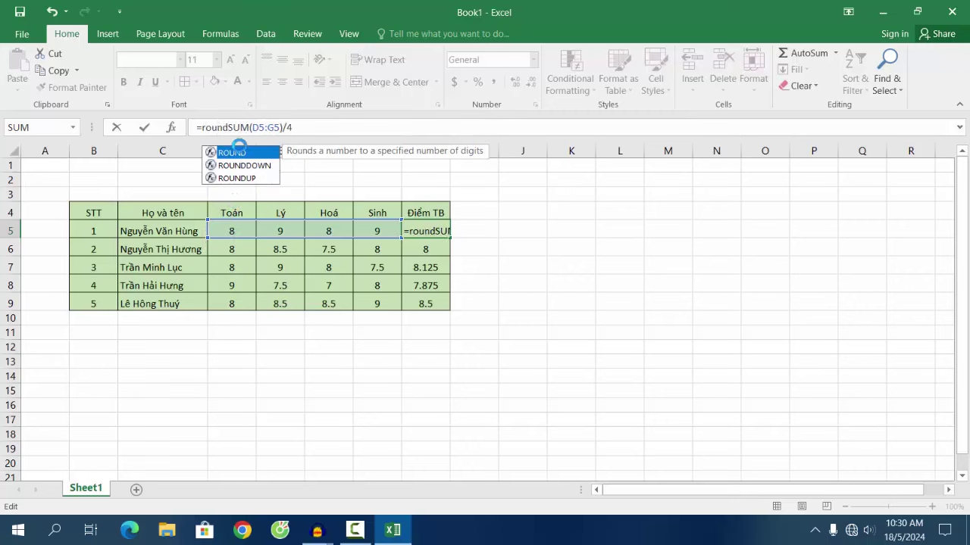
type("(")
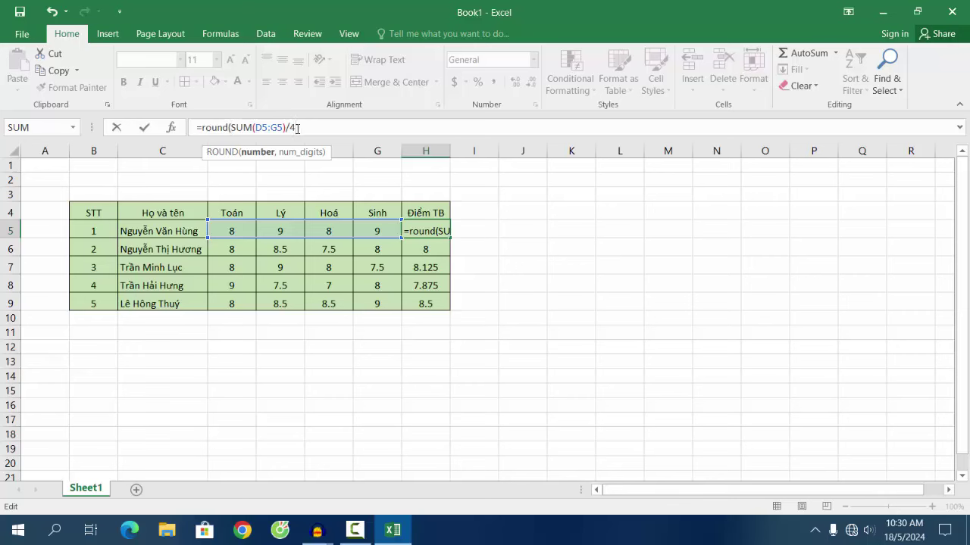
type(",2")
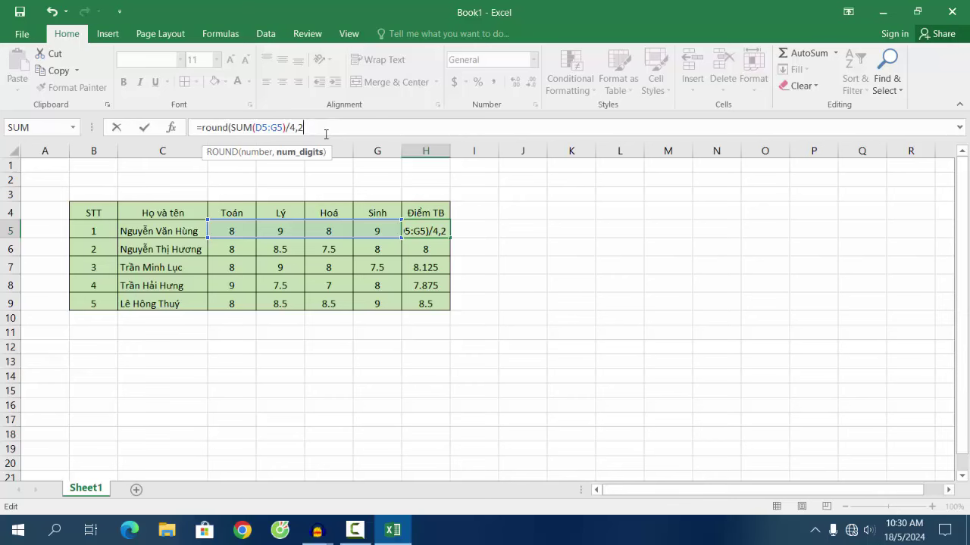
left_click(326, 134)
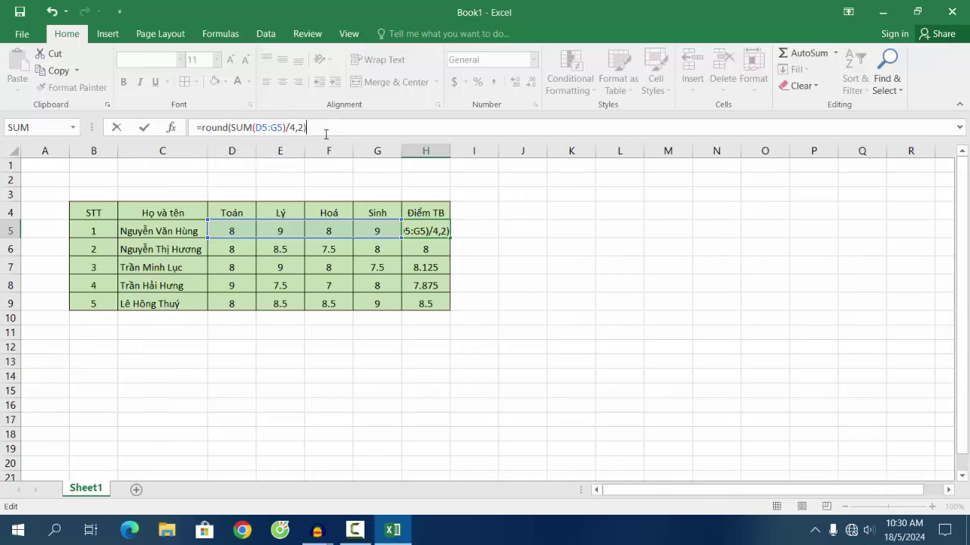
key("Return")
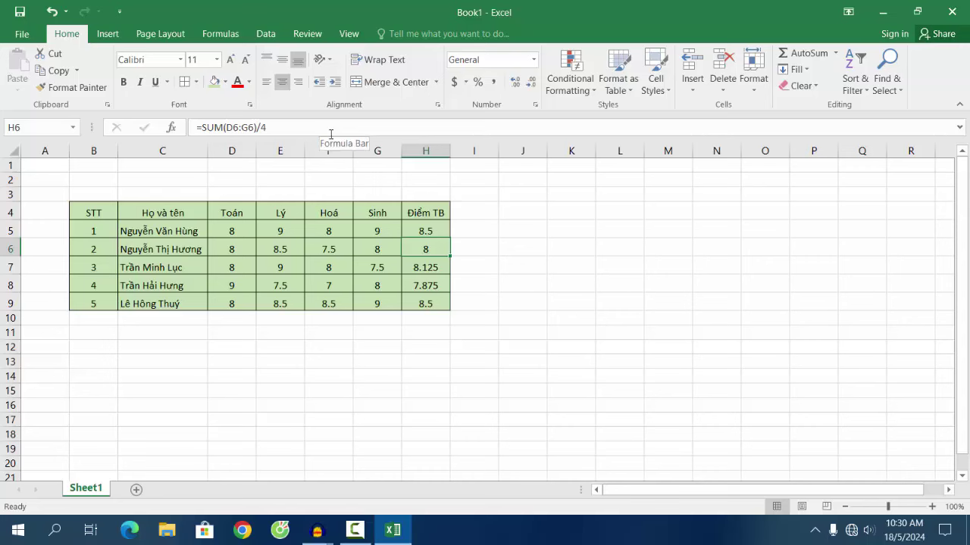
left_click(421, 228)
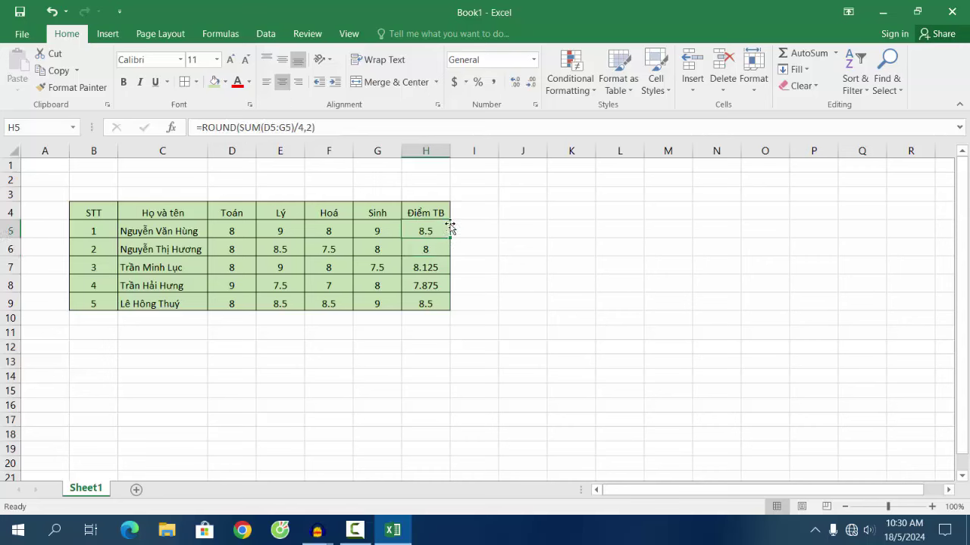
left_click_drag(450, 239, 451, 310)
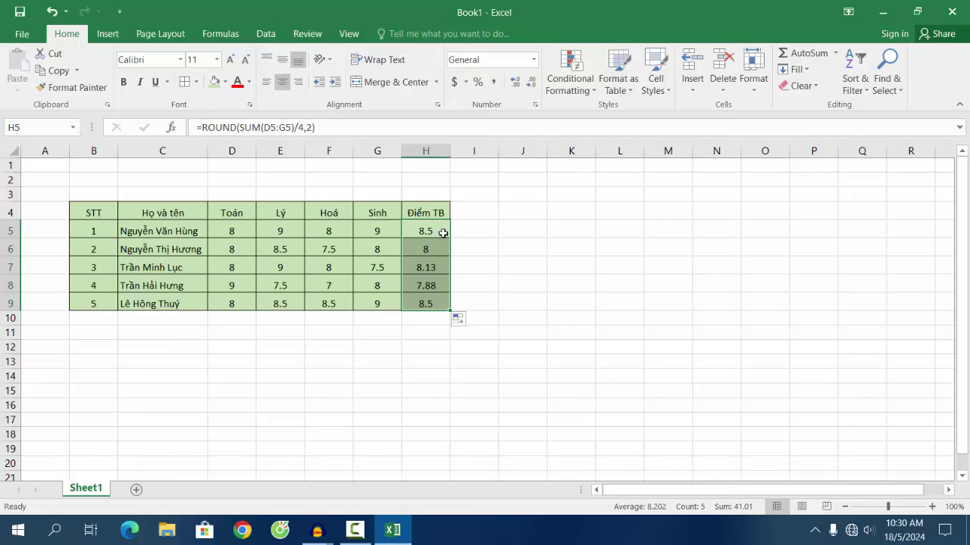
Step: Switch H5 to one-decimal rounding, =ROUND(SUM(D5:G5)/4,1), and fill it down H5:H9
left_click(440, 230)
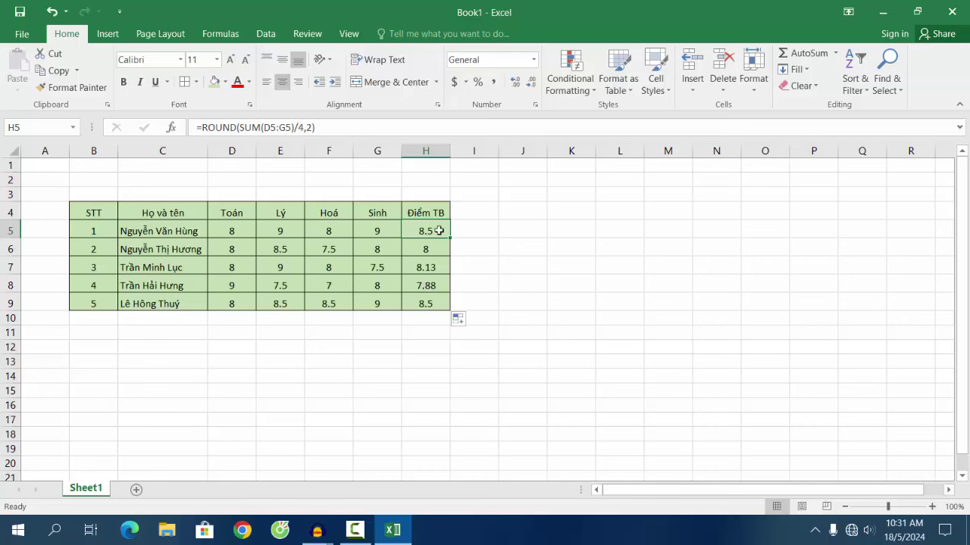
left_click(452, 304)
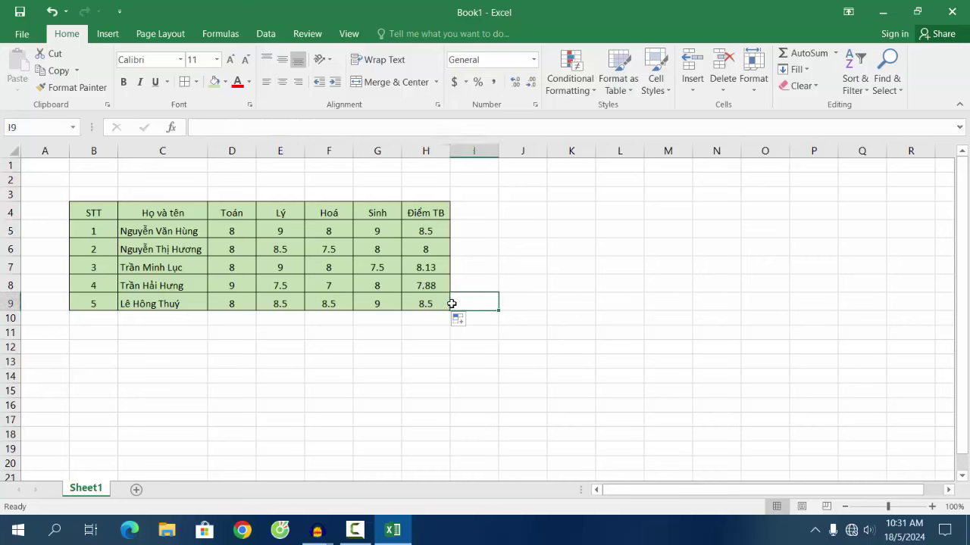
left_click(425, 232)
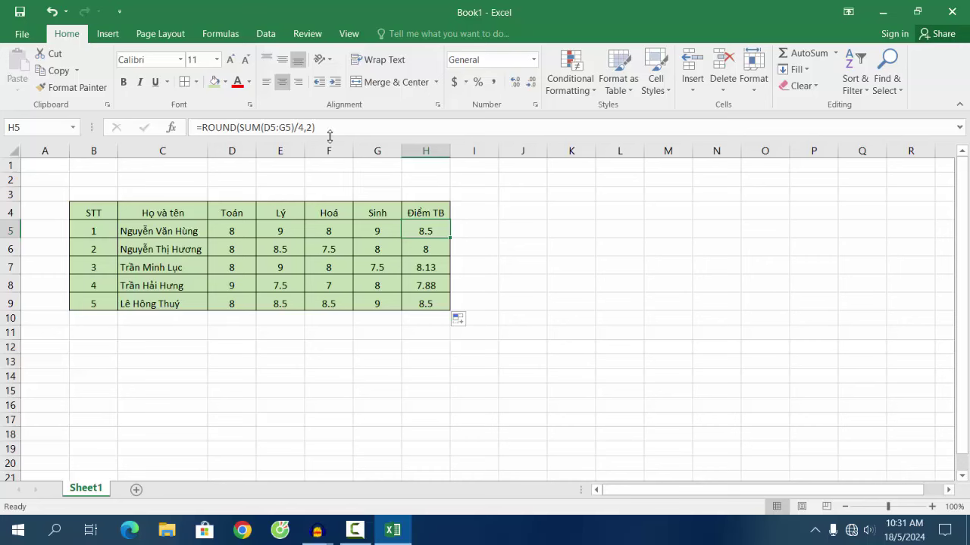
left_click(313, 128)
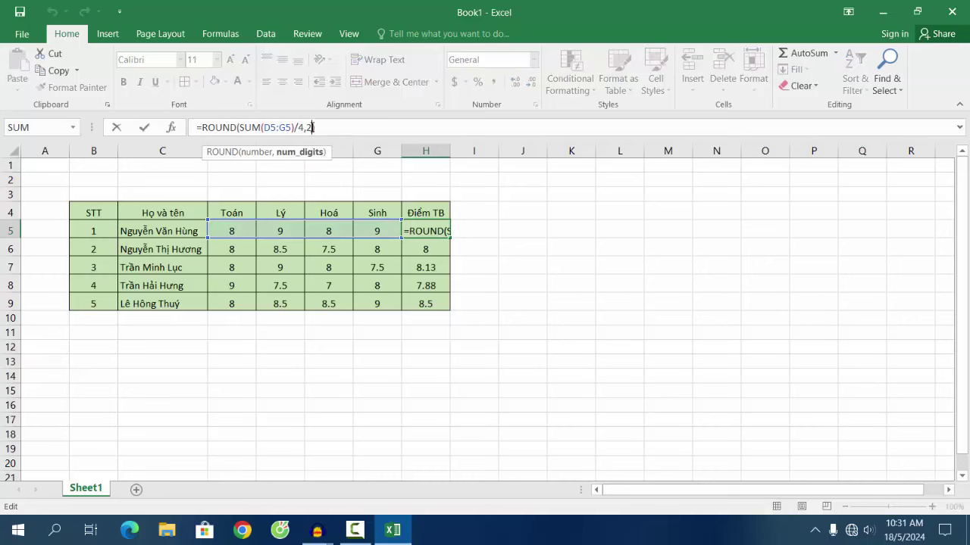
key("BackSpace")
type(")/4,")
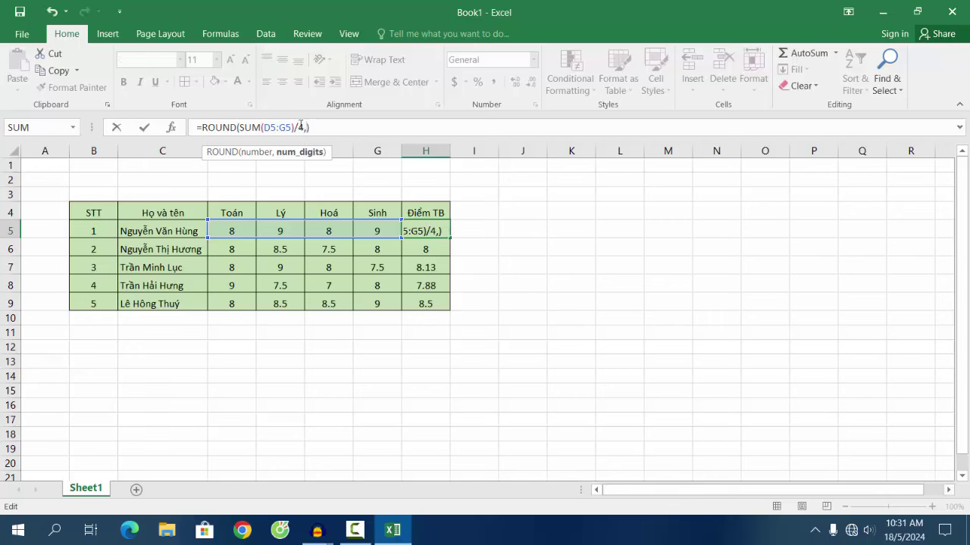
type("1")
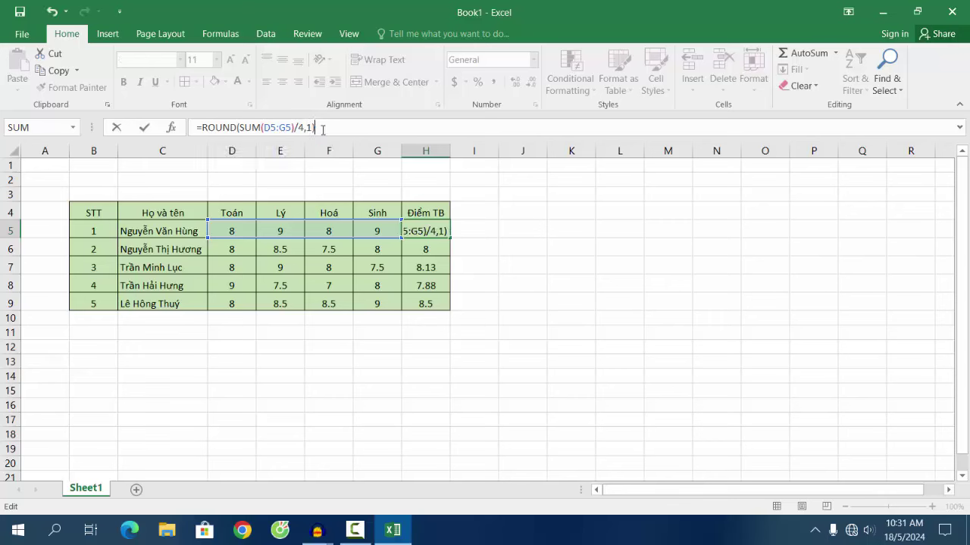
key("Return")
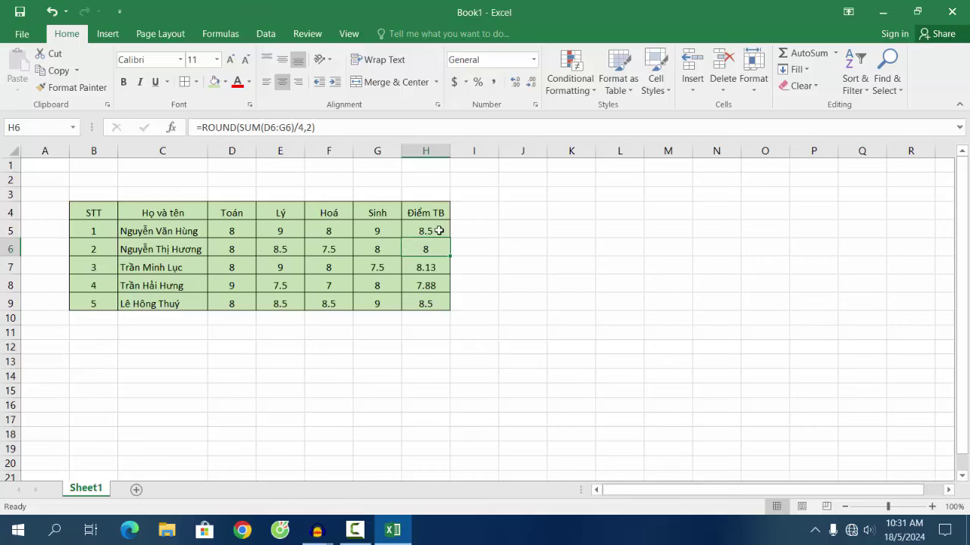
left_click(439, 230)
left_click_drag(450, 238, 448, 305)
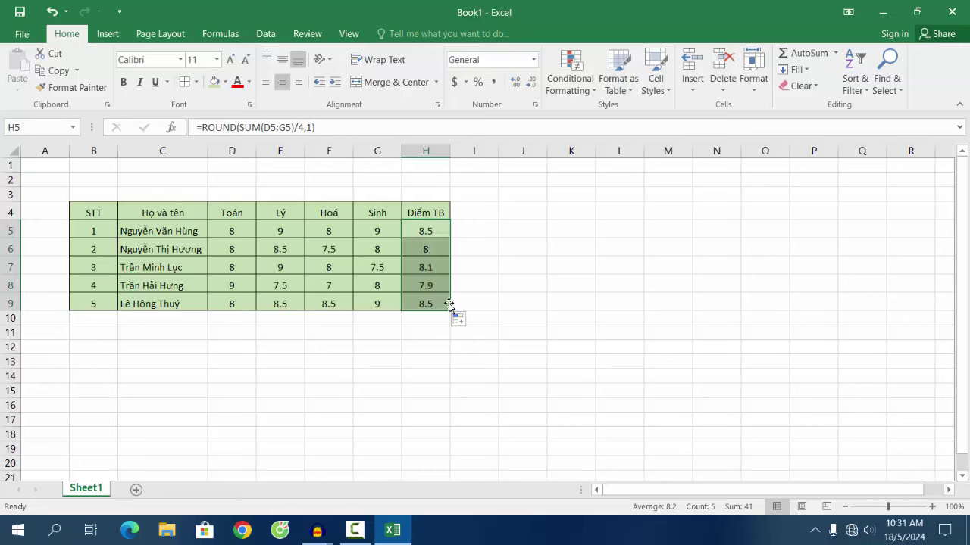
left_click(447, 230)
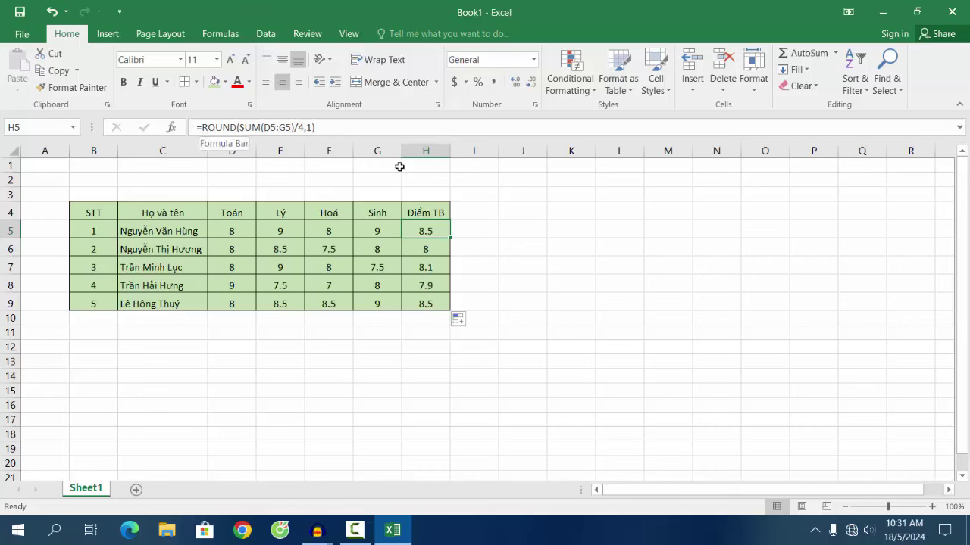
left_click(462, 299)
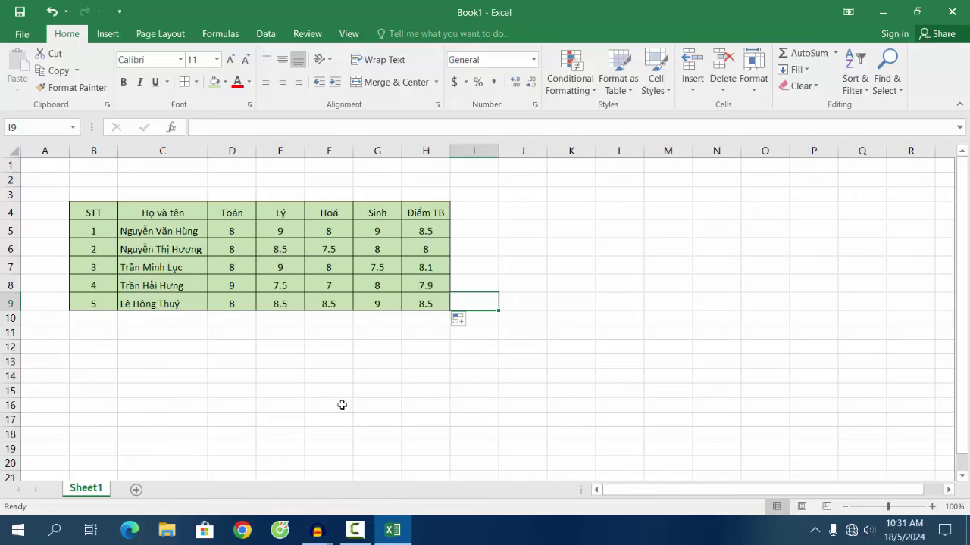
left_click(143, 335)
Step: Merge and center cells B12:C12 below the table
left_click(96, 349)
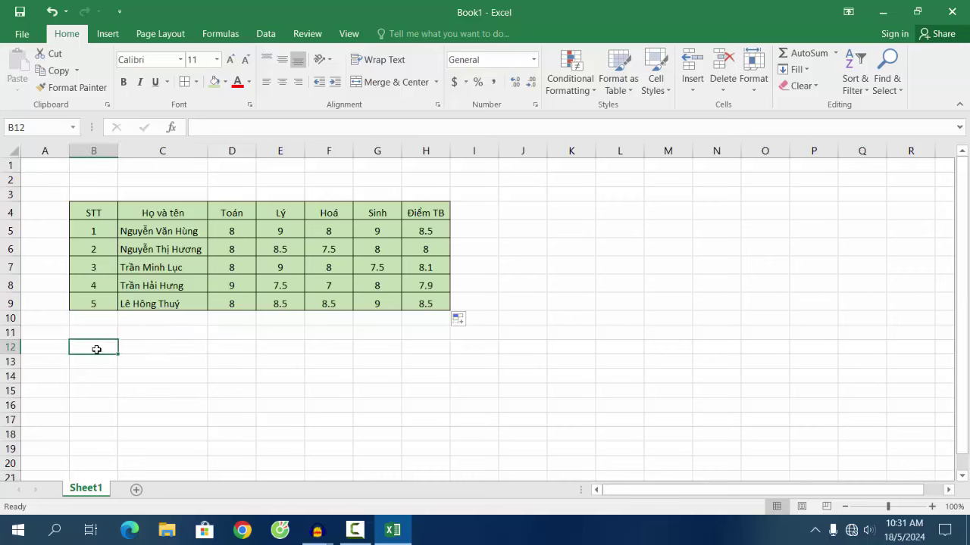
left_click(145, 349)
left_click(99, 351)
left_click_drag(86, 350, 177, 348)
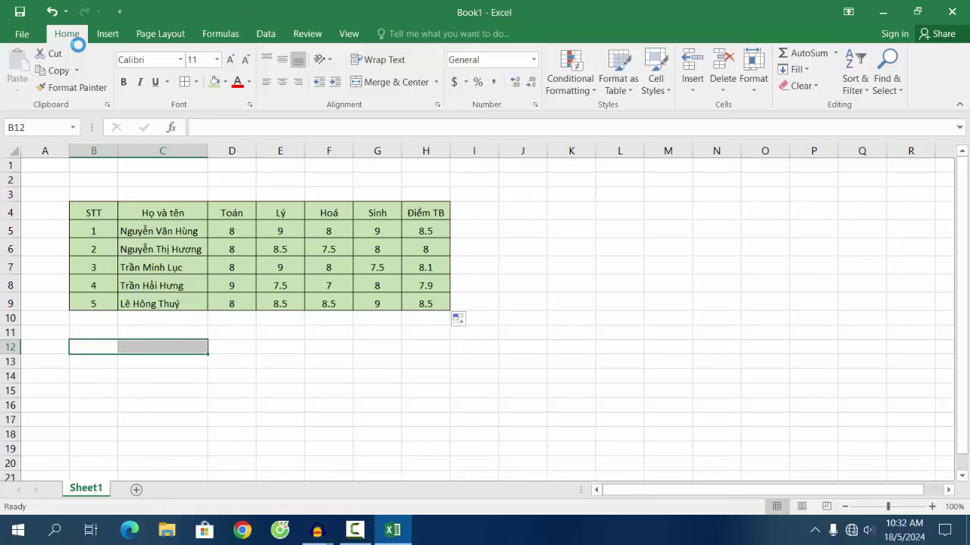
left_click(399, 82)
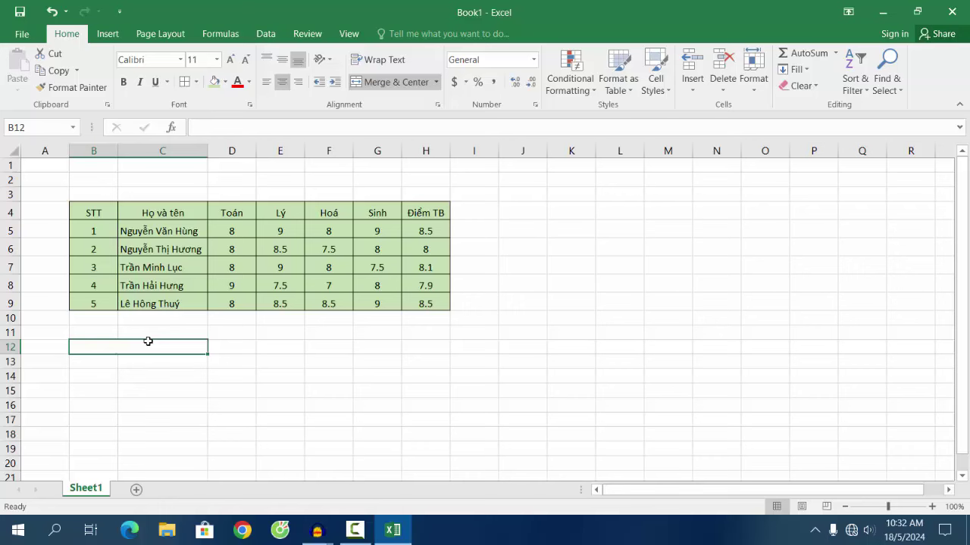
Step: Type the label 'Điểm Cao nhất:' into the merged B12 cell and commit it
type("Điêm")
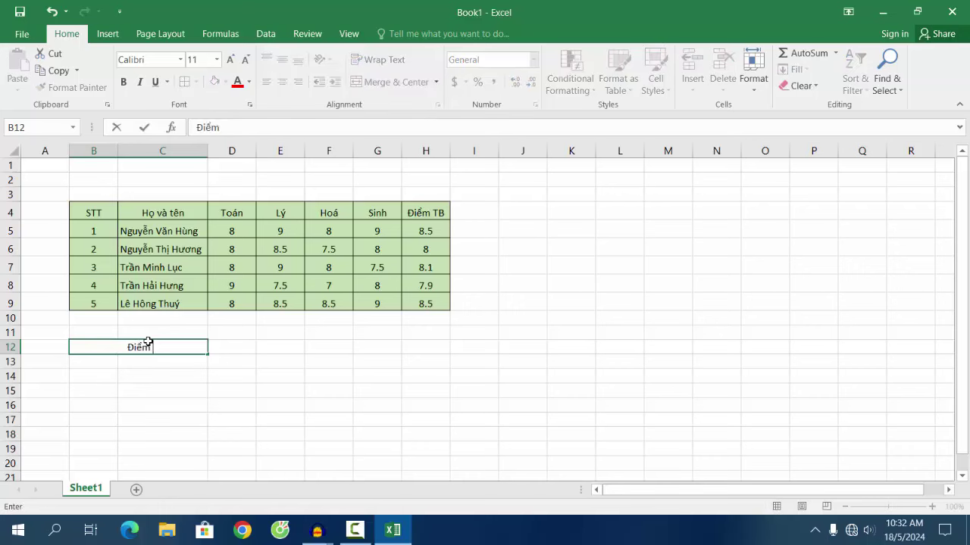
type(" Cao nhât")
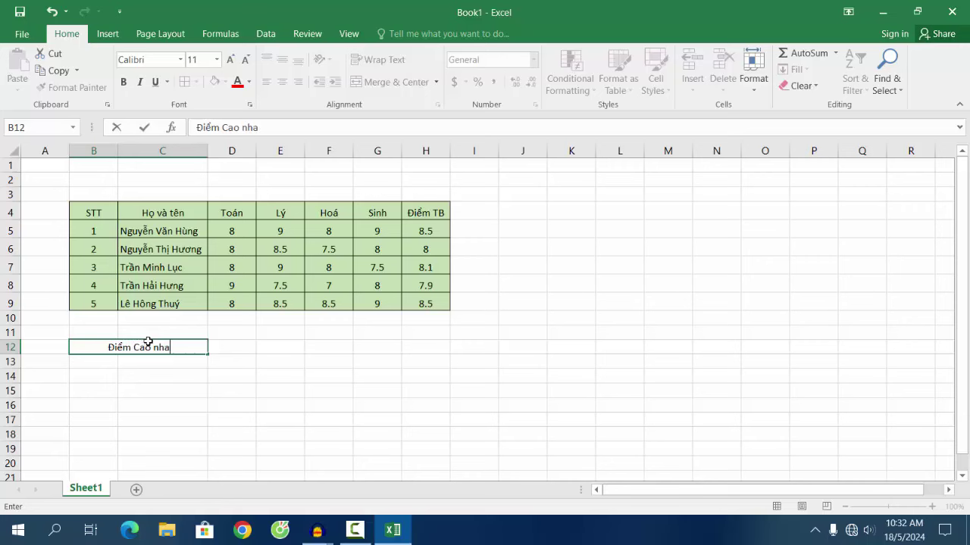
type("s")
type(":")
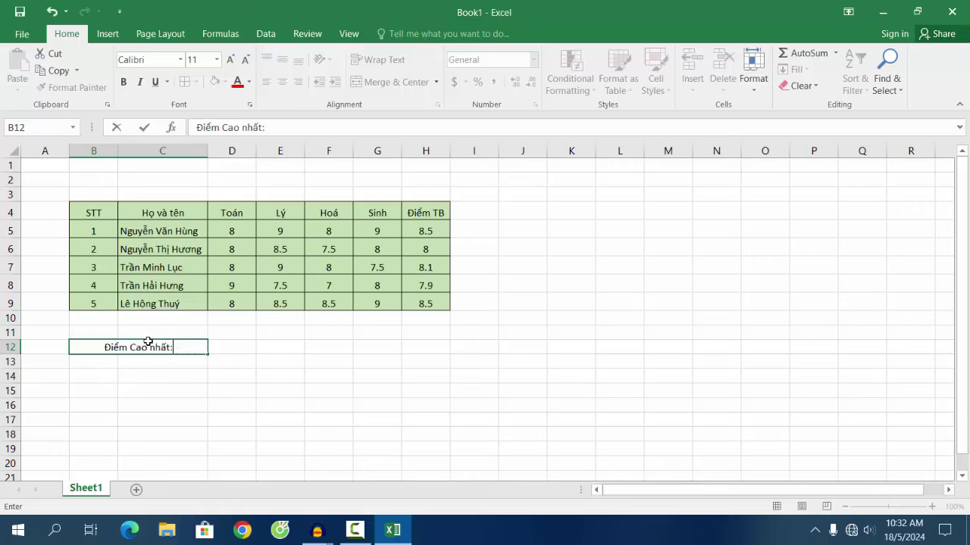
left_click(214, 351)
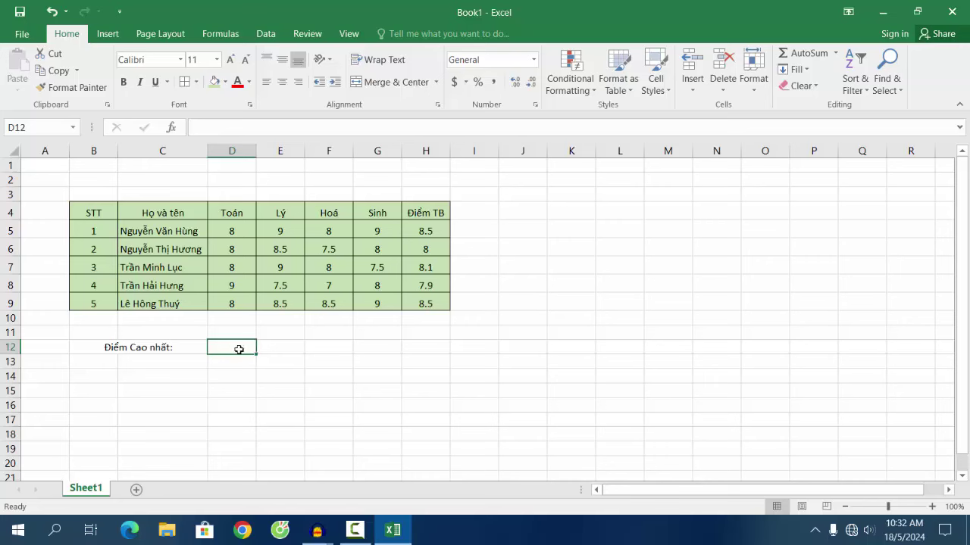
Step: Enter =MAX(H5:H9) in D12 so it shows the highest average, 8.5
type("=")
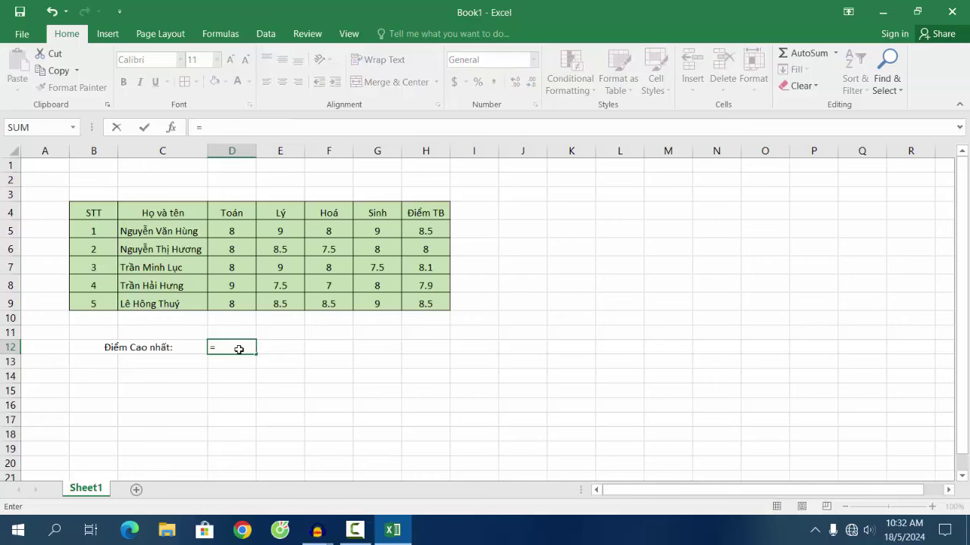
type("mã")
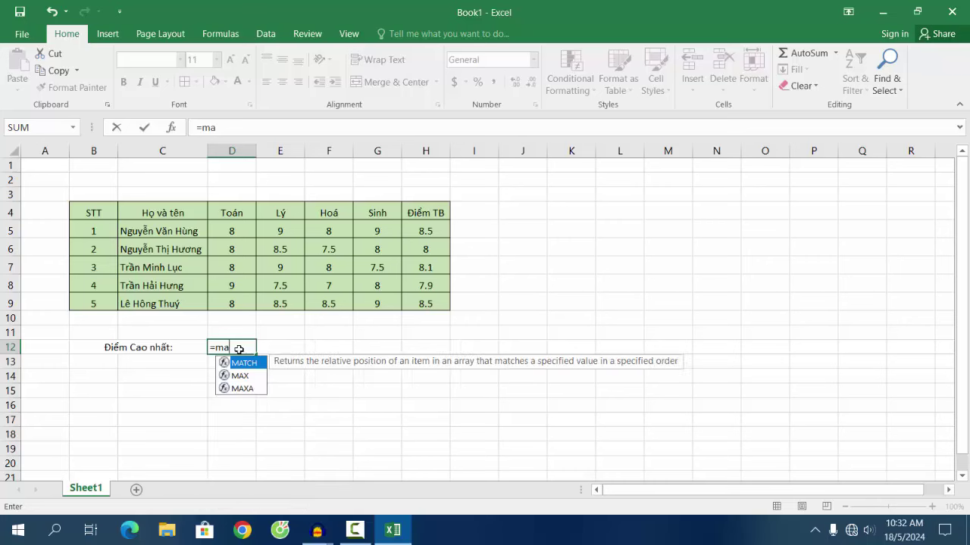
type("x")
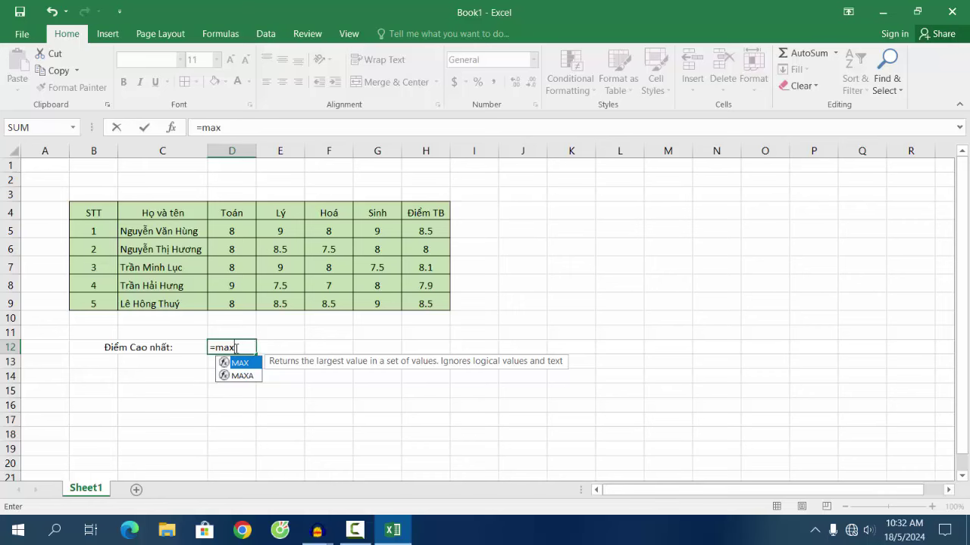
type("(")
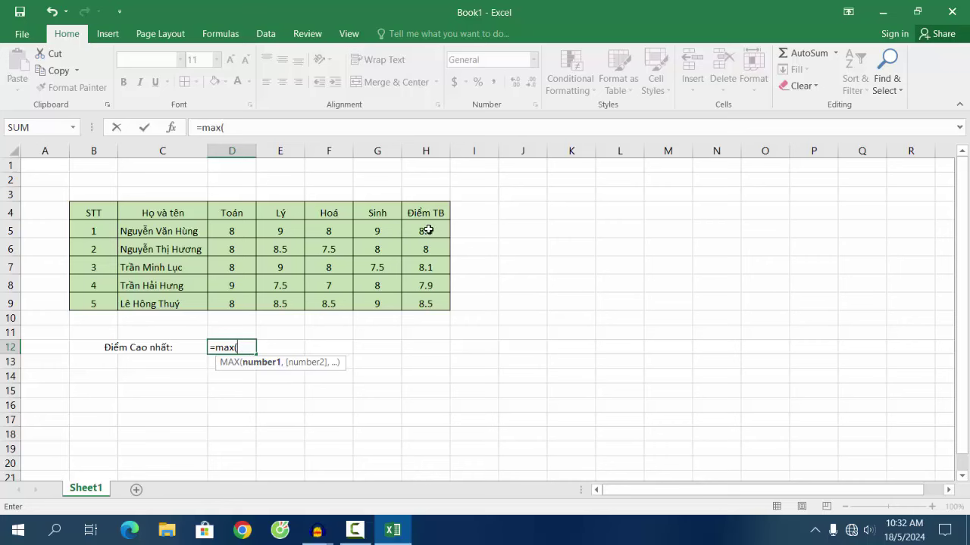
left_click_drag(428, 230, 432, 303)
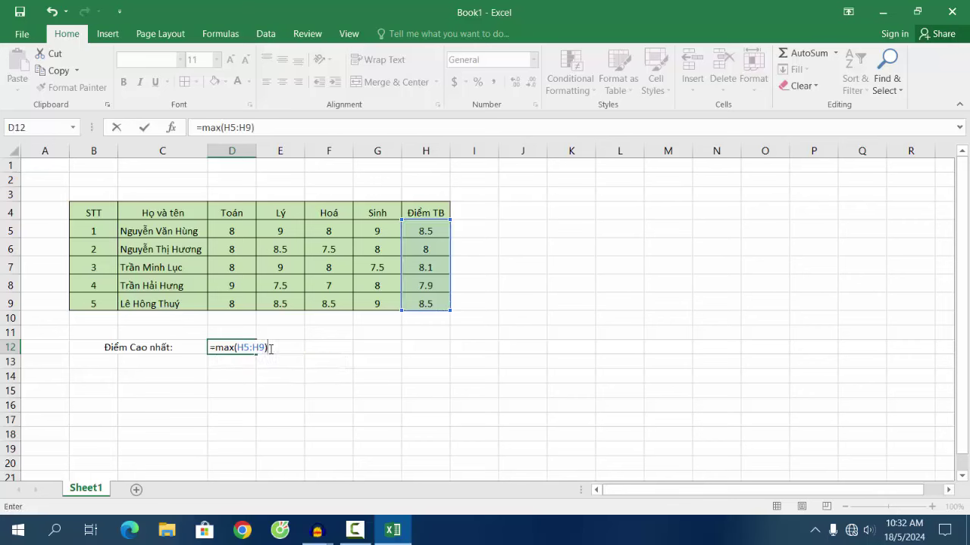
key("Return")
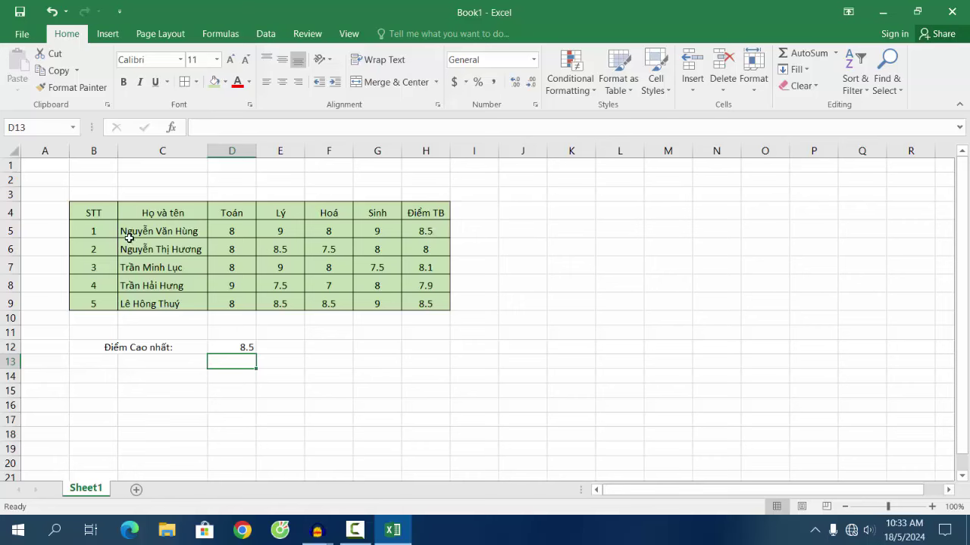
Step: Merge and centre B13:C13 and label it 'Điểm Thấp nhất:'
left_click(427, 233)
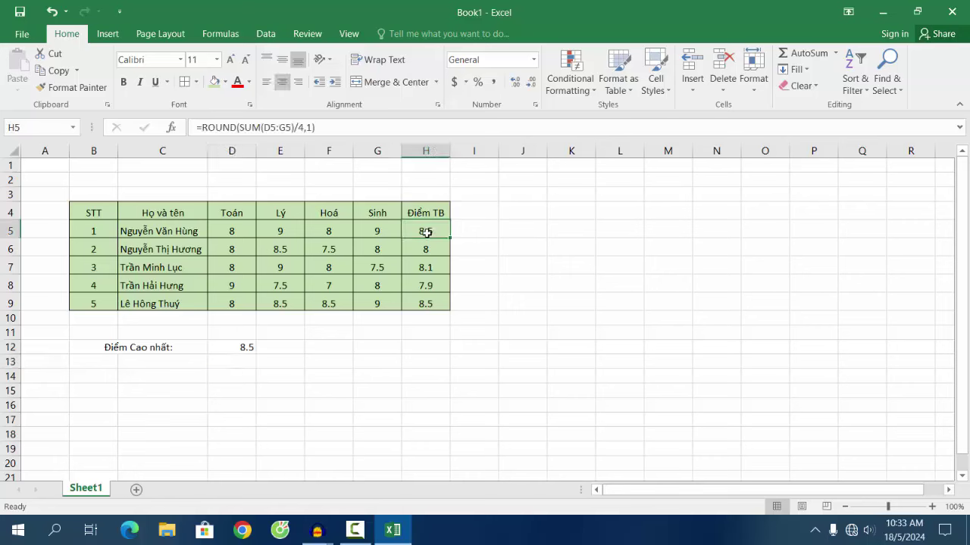
left_click(426, 303)
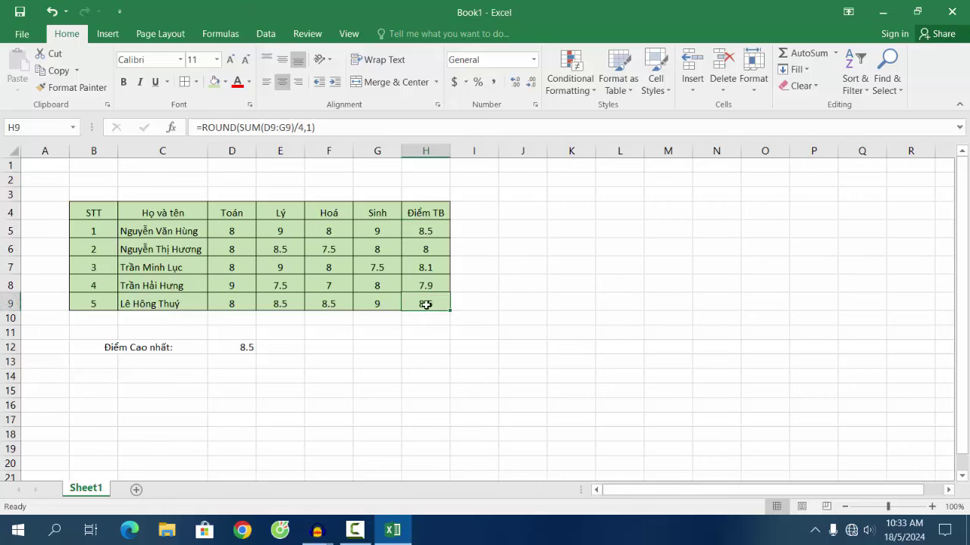
left_click(114, 363)
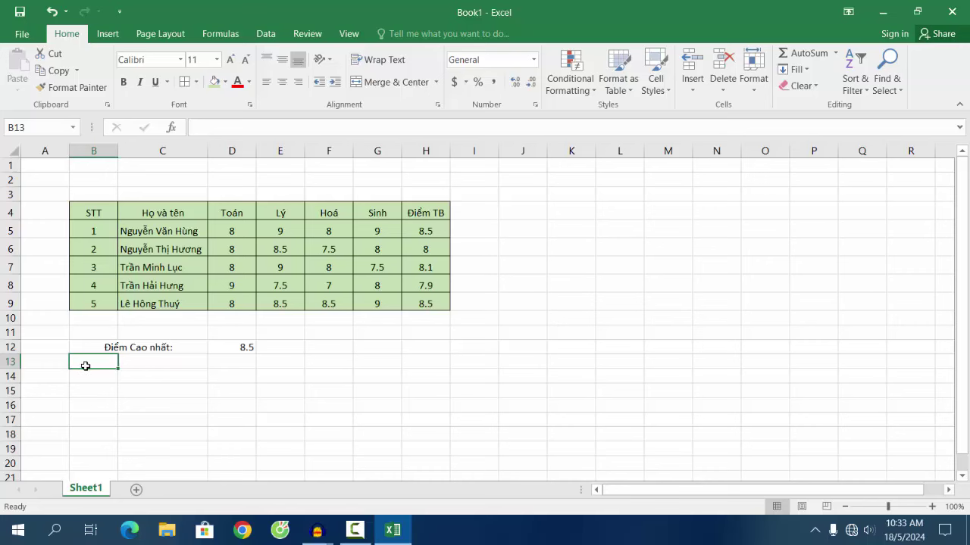
left_click_drag(98, 361, 157, 361)
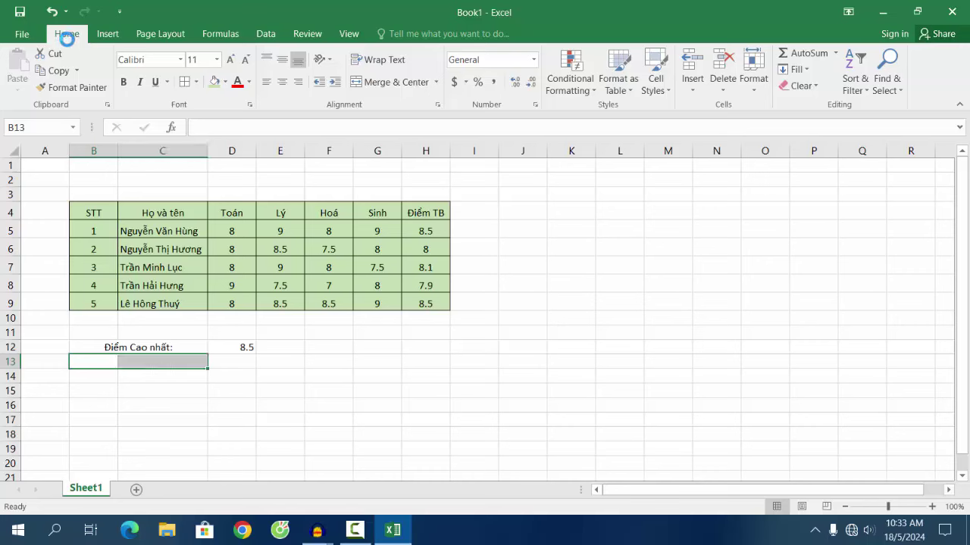
left_click(372, 85)
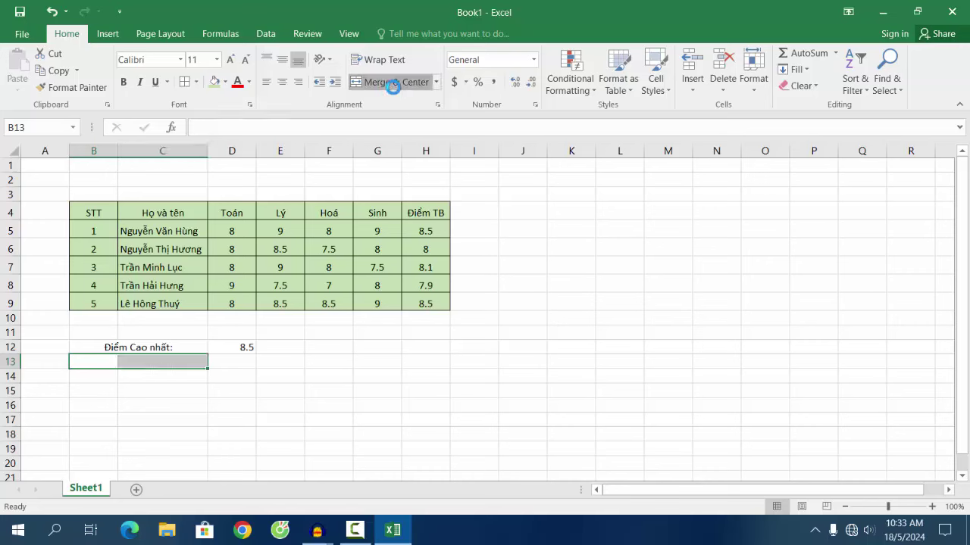
type("Điểm Cao nhất:")
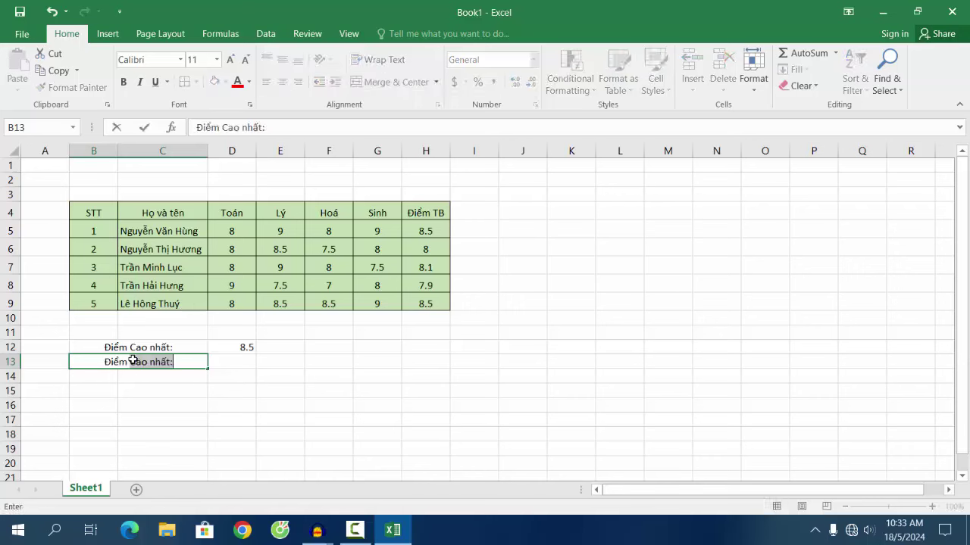
type(" Thâ")
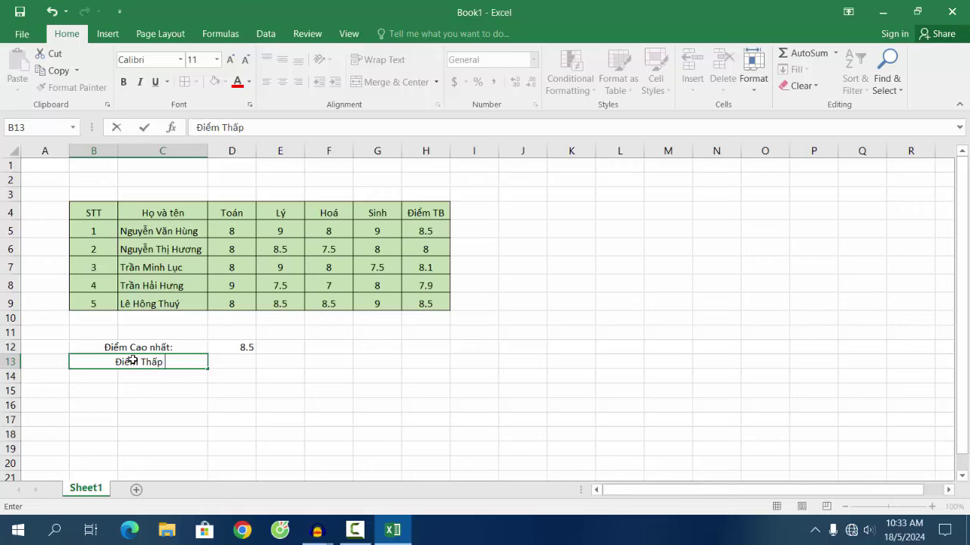
type("nhat")
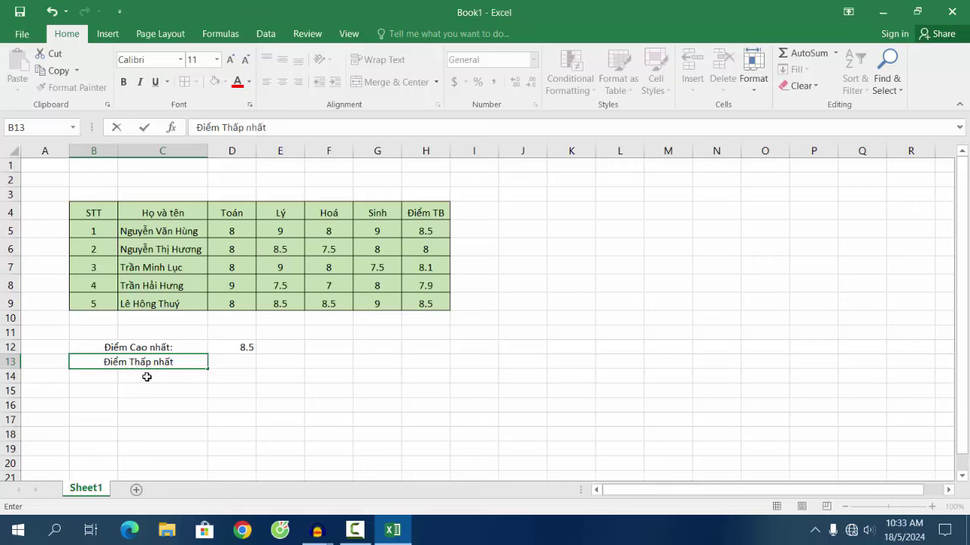
type("s:")
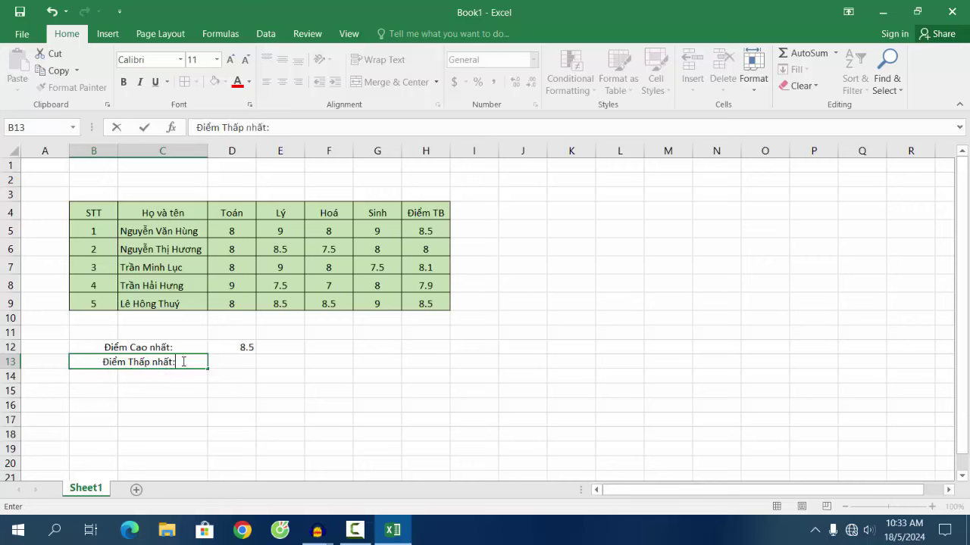
left_click(222, 359)
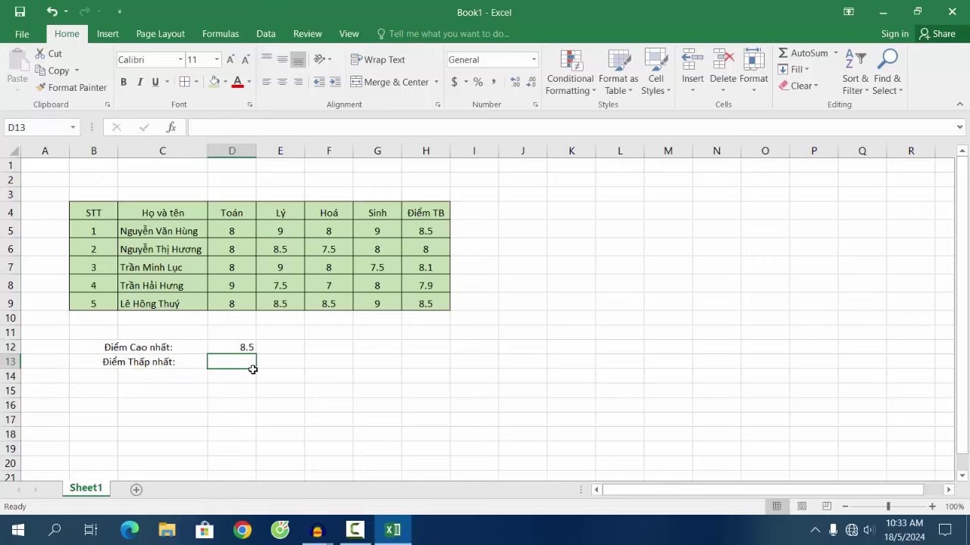
Step: Enter =MIN(H5:H9) in D13 to show 7.9, then check H8's rounded average formula
type("=min")
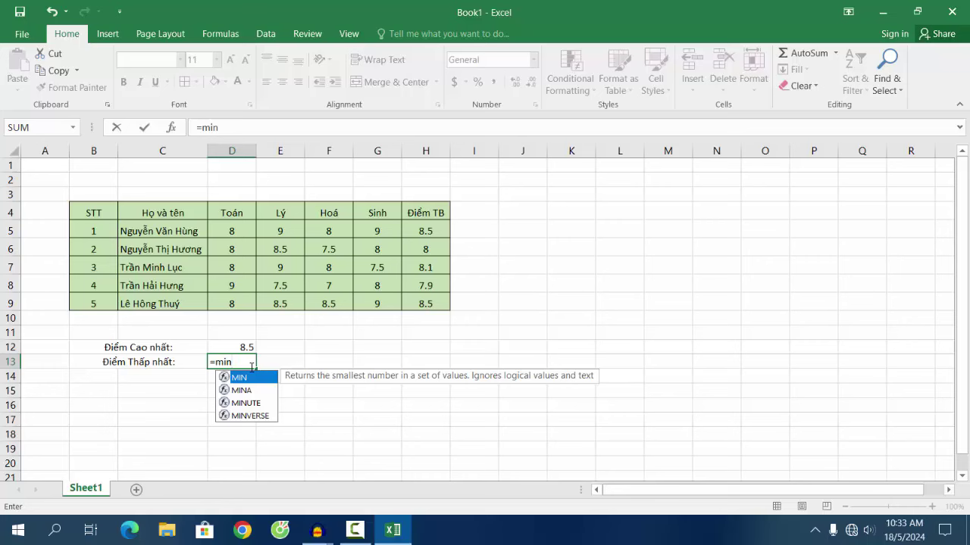
type("(")
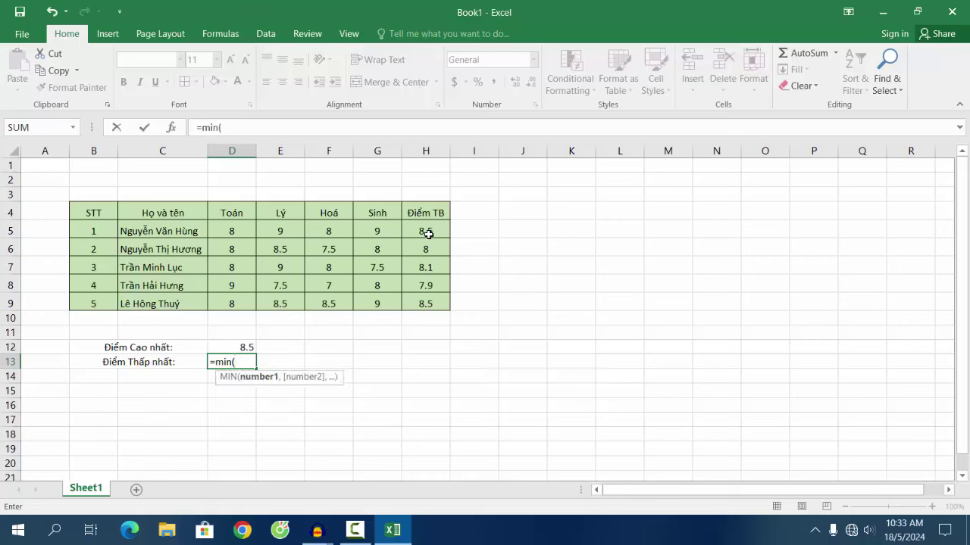
left_click(432, 229)
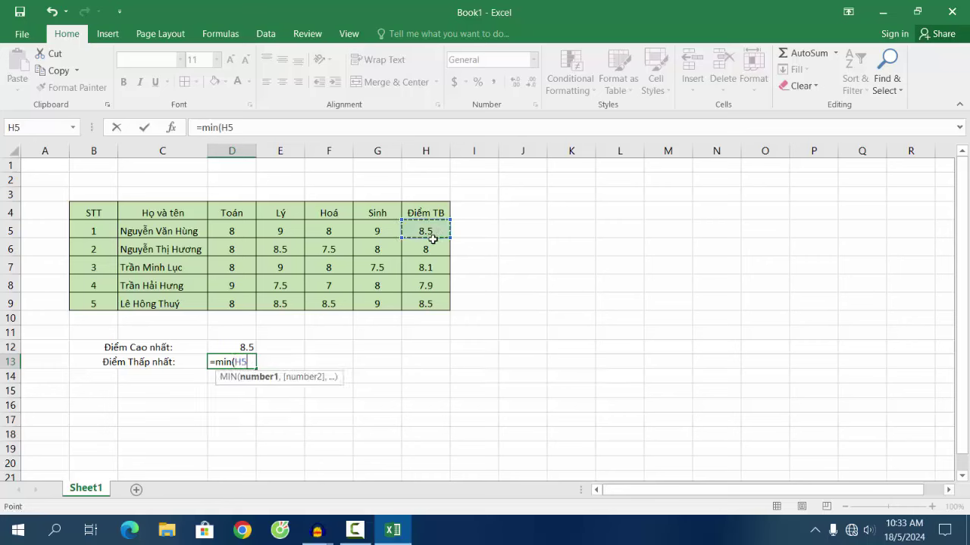
left_click_drag(431, 238, 431, 306)
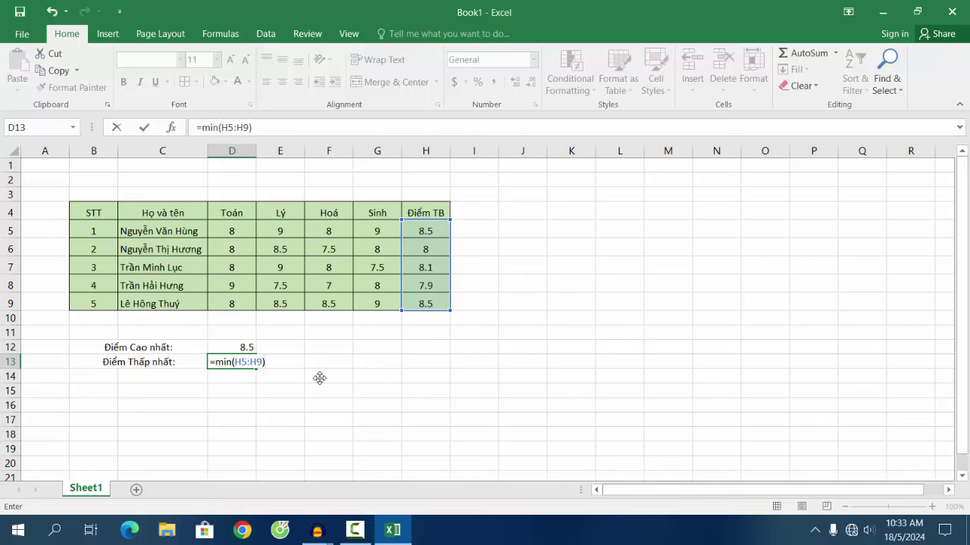
key("Return")
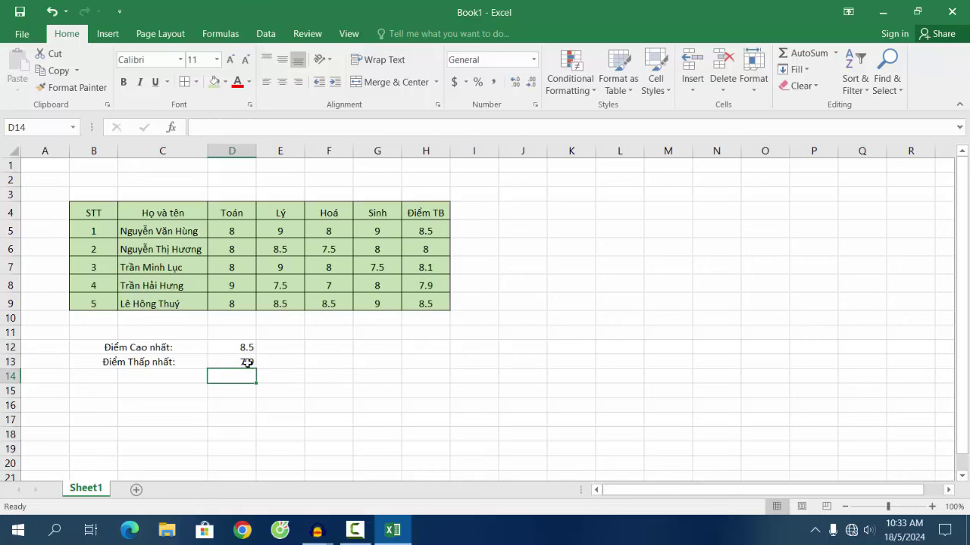
left_click(248, 363)
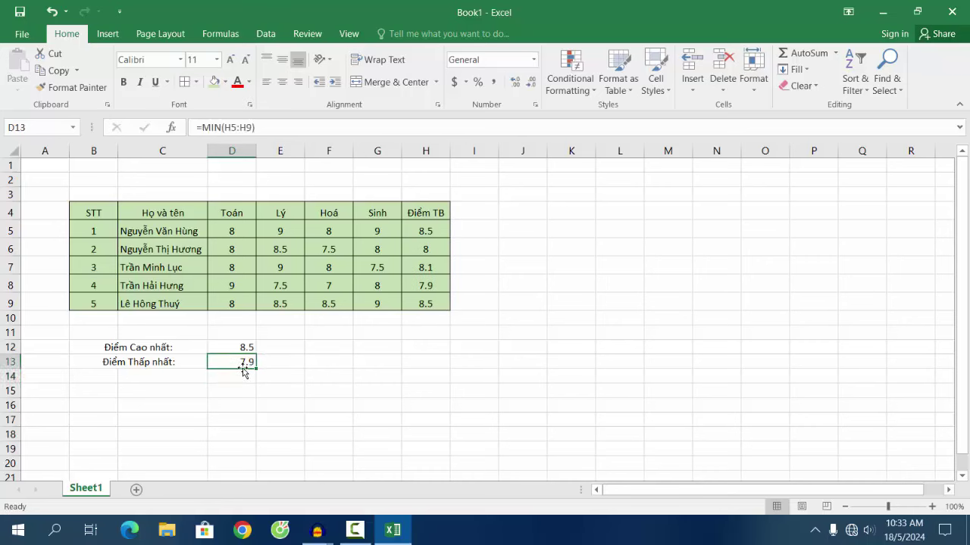
left_click(440, 286)
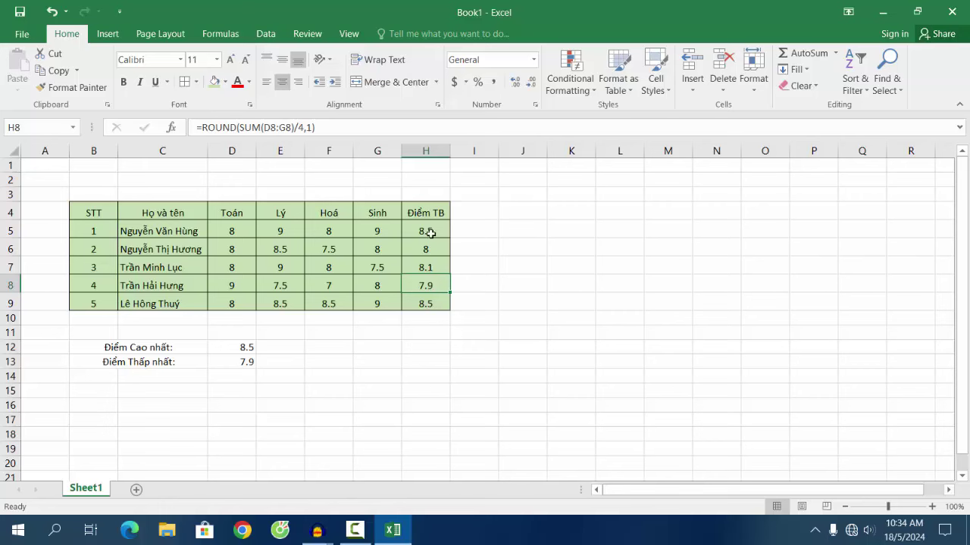
left_click(433, 305)
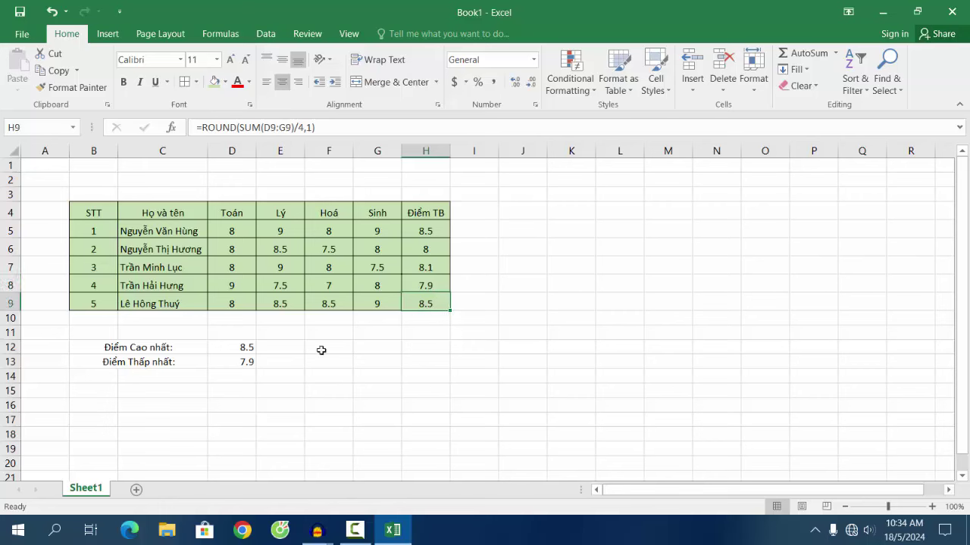
scroll(780, 281, "down", 7)
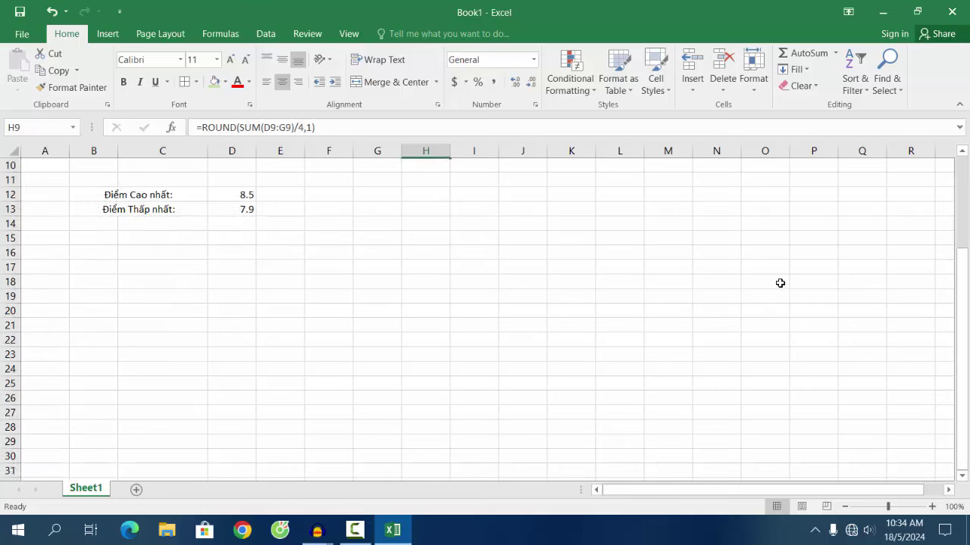
scroll(778, 320, "up", 7)
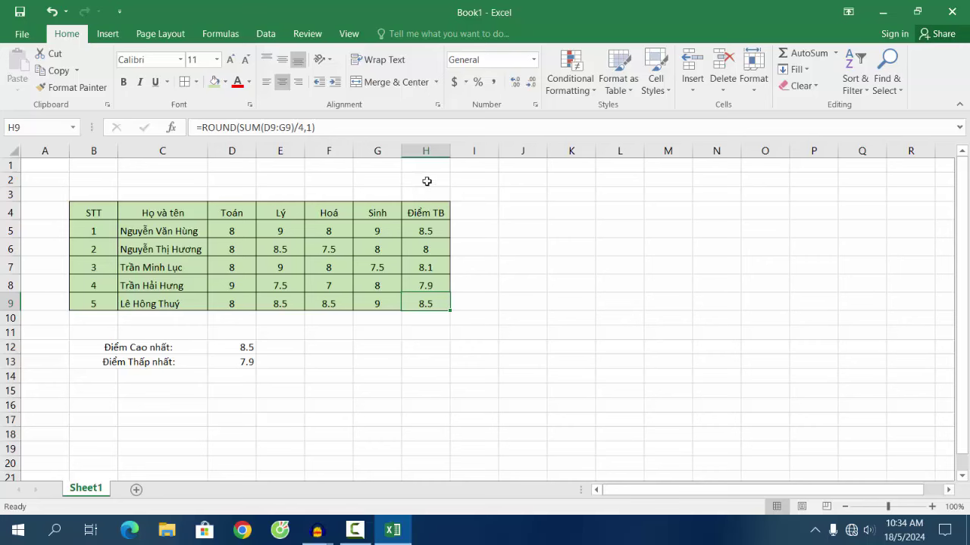
left_click(87, 183)
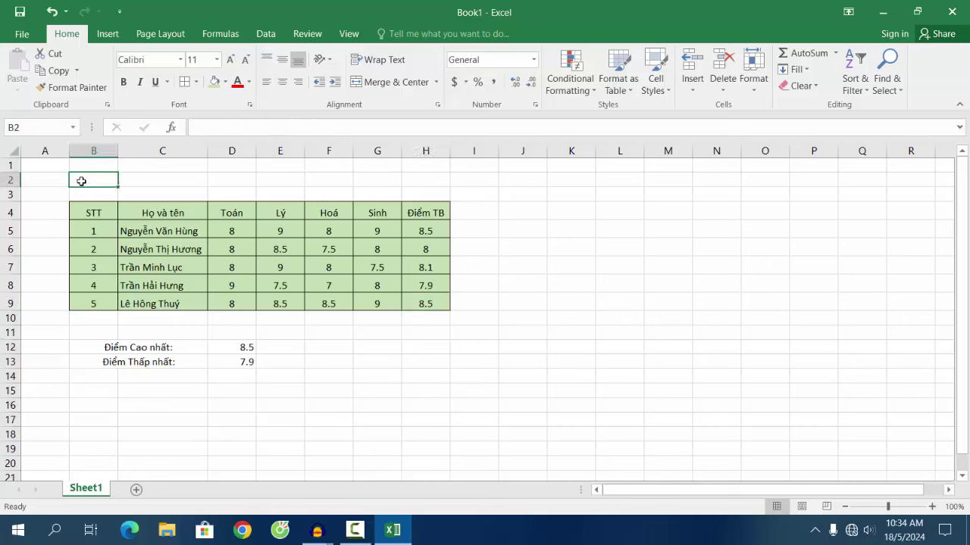
Step: Merge and centre B2:H2 and type the title 'BẢNG ĐIỂM TRUNG BÌNH' into it
left_click_drag(83, 183, 428, 177)
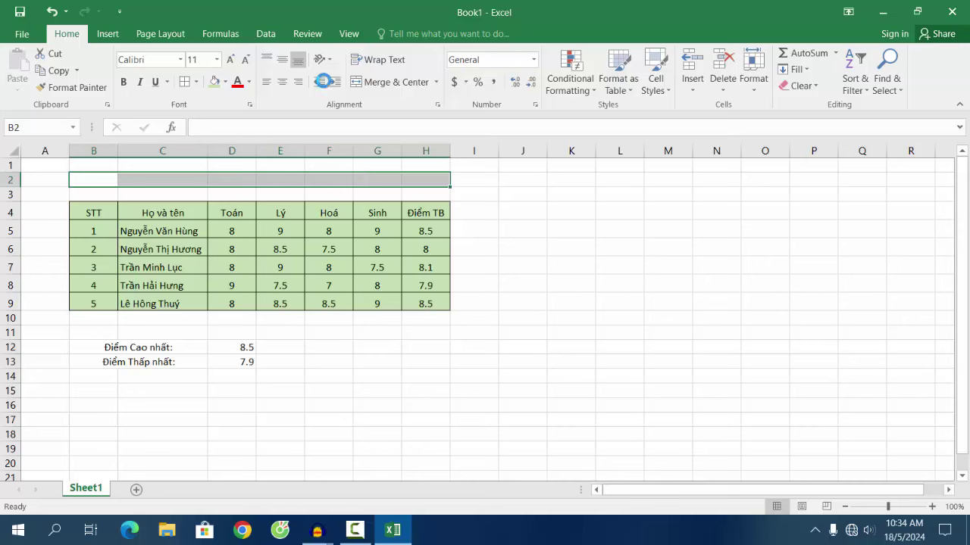
left_click(398, 90)
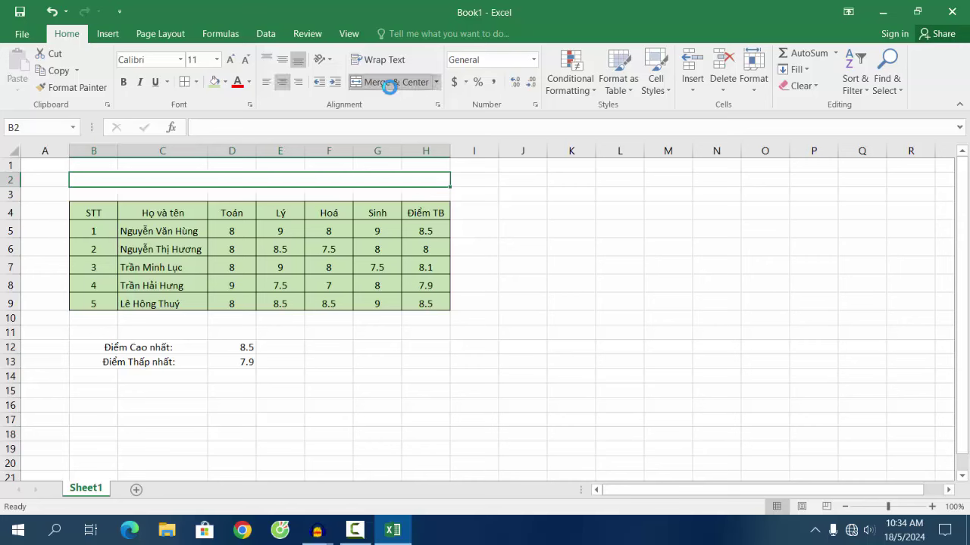
left_click(351, 196)
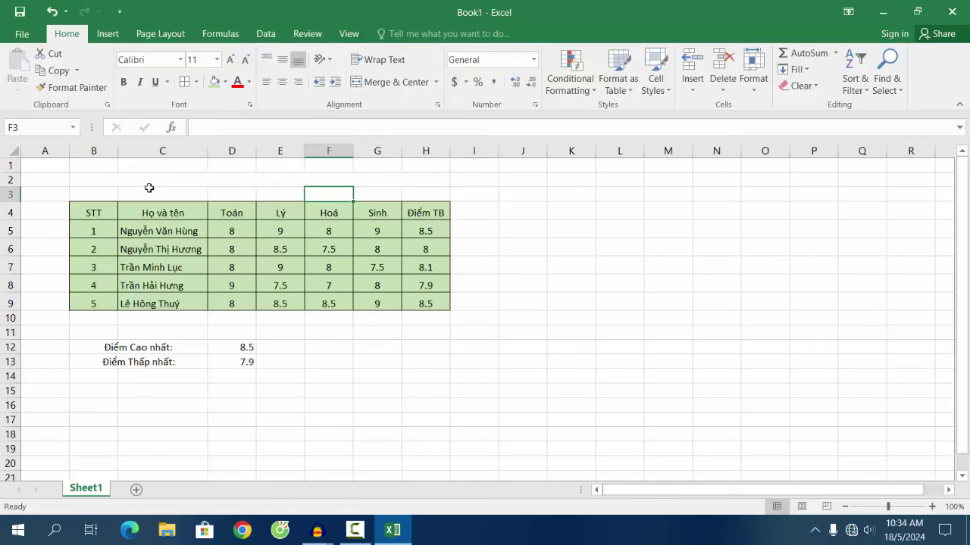
left_click(269, 179)
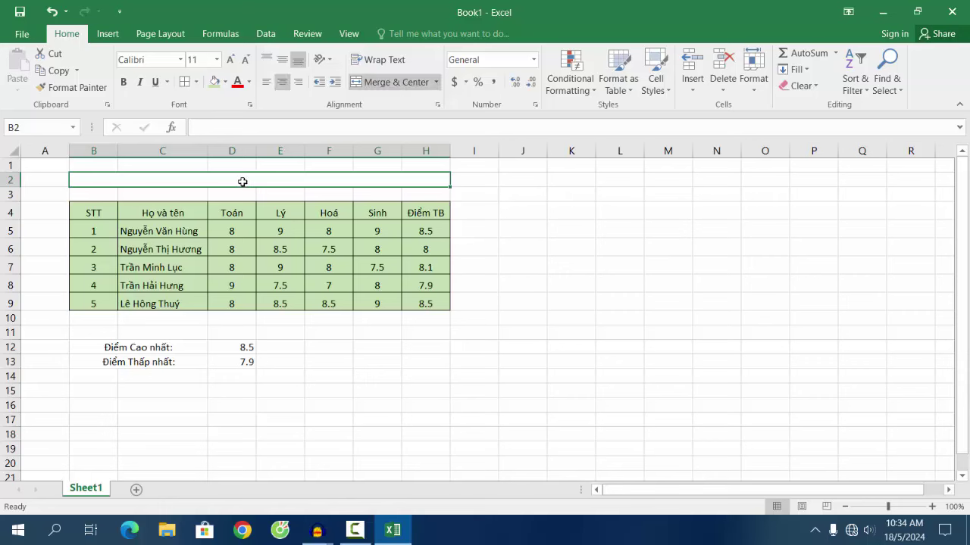
type("BẢNG ĐI")
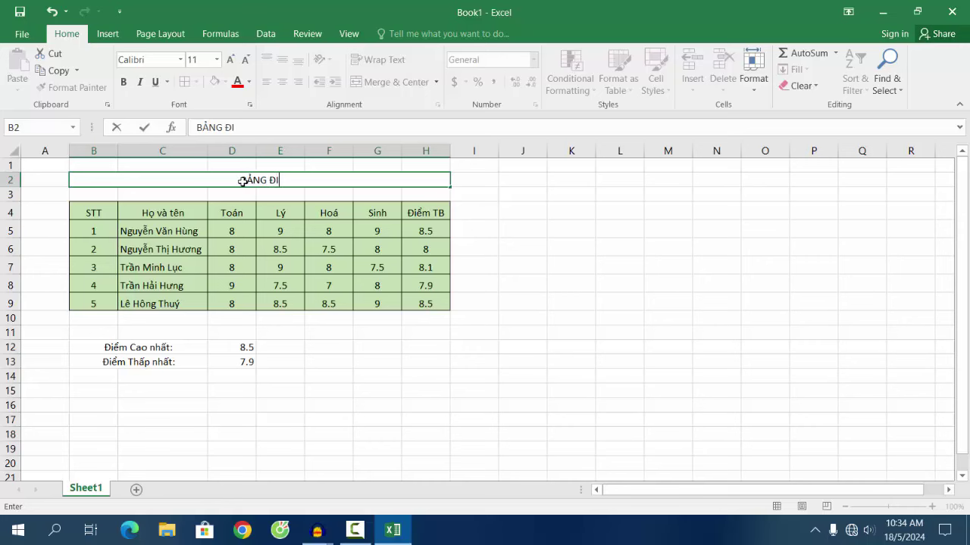
type("ỂM TRU")
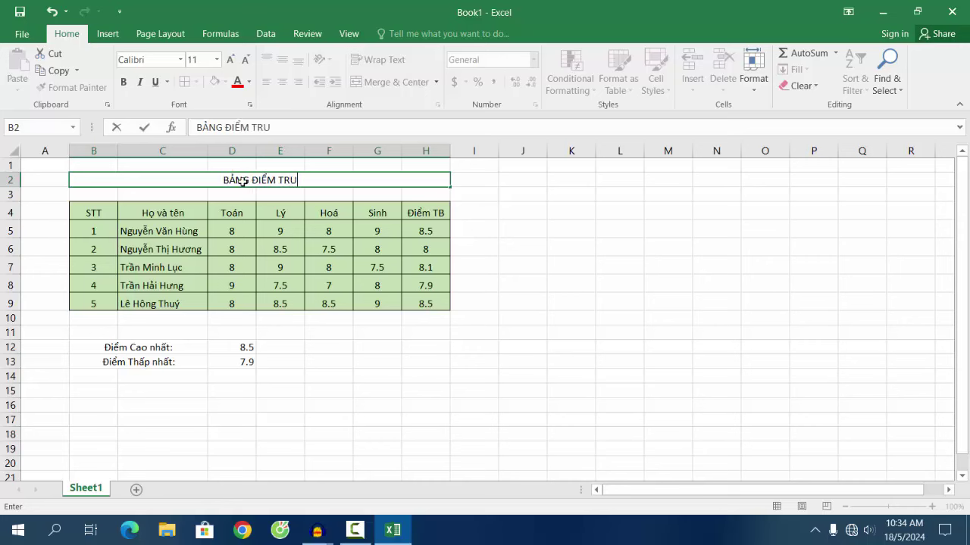
type("NG BÌNH")
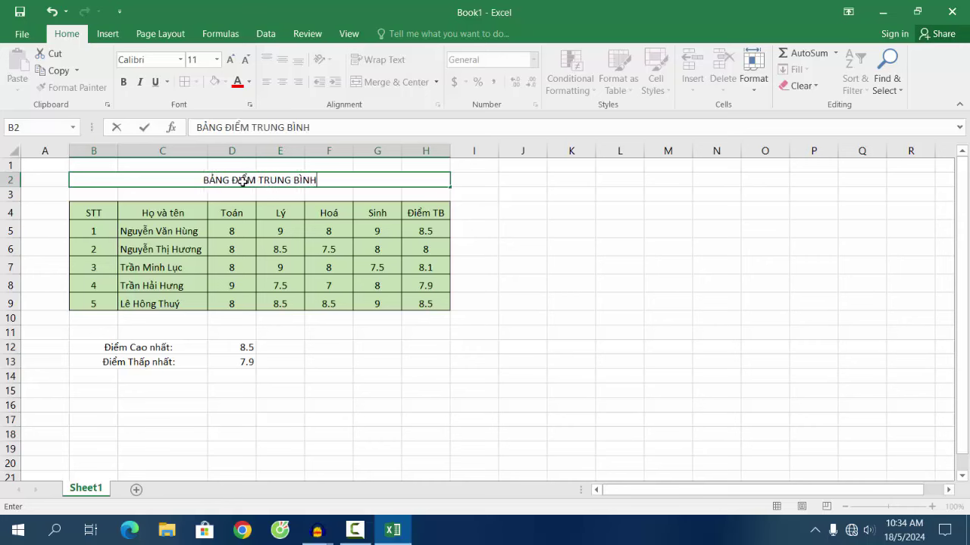
left_click(424, 195)
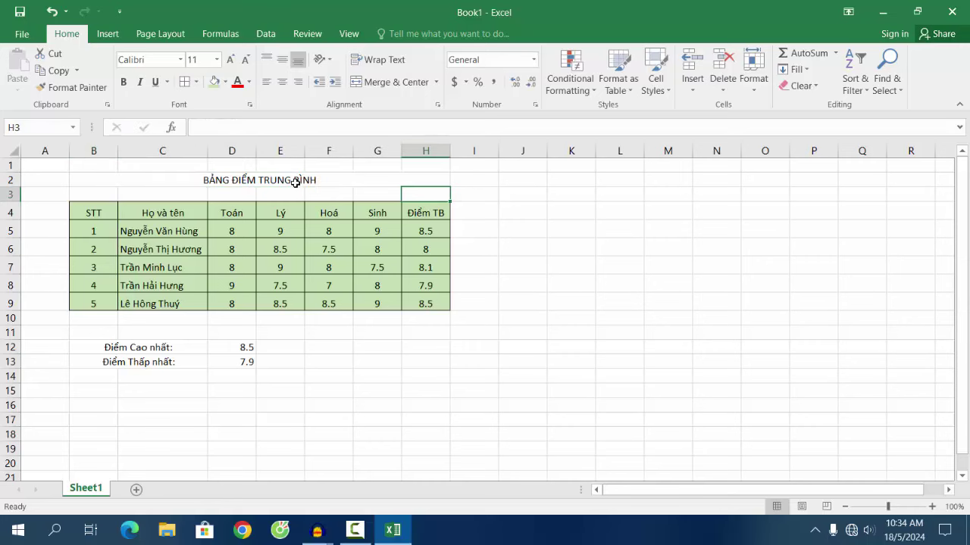
left_click(296, 183)
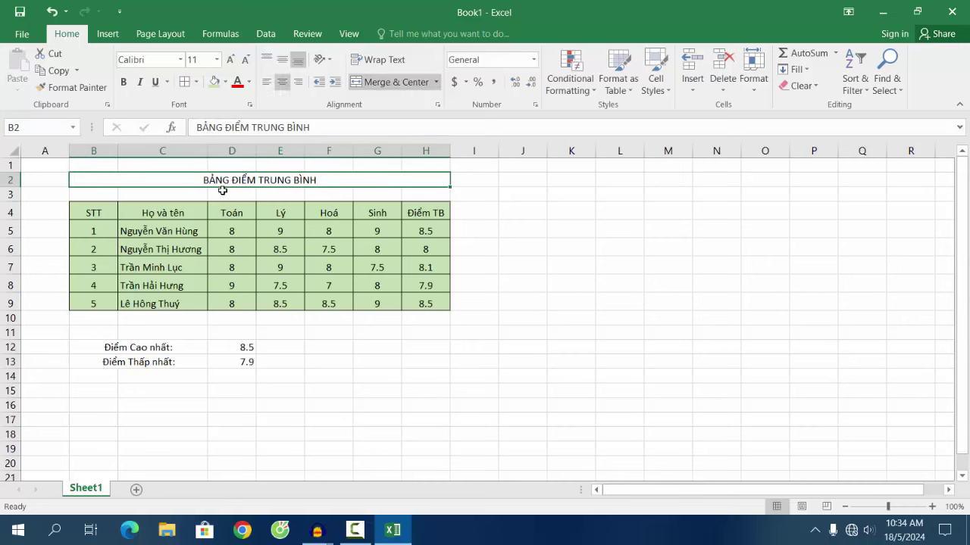
Step: Set the title to bold Times New Roman, size 14
left_click(151, 60)
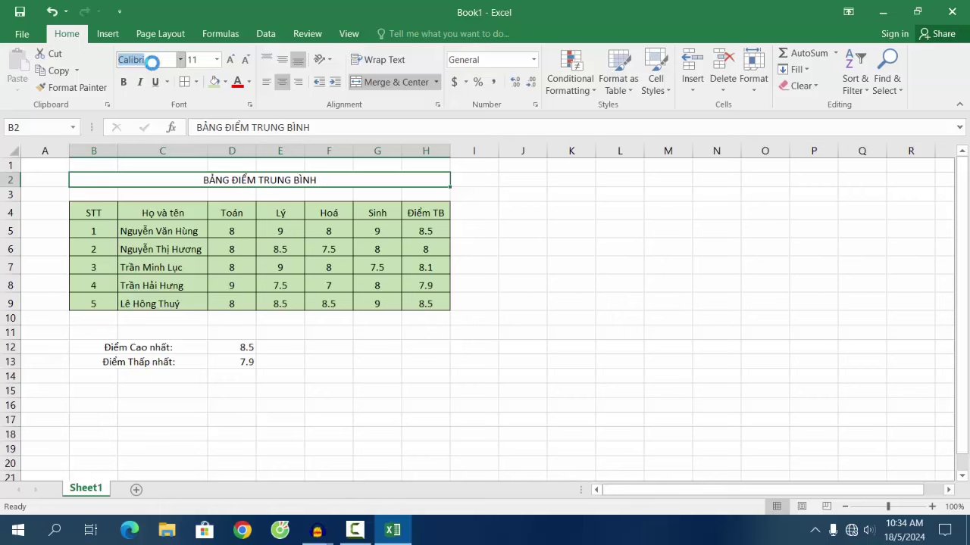
type("Times New Ro")
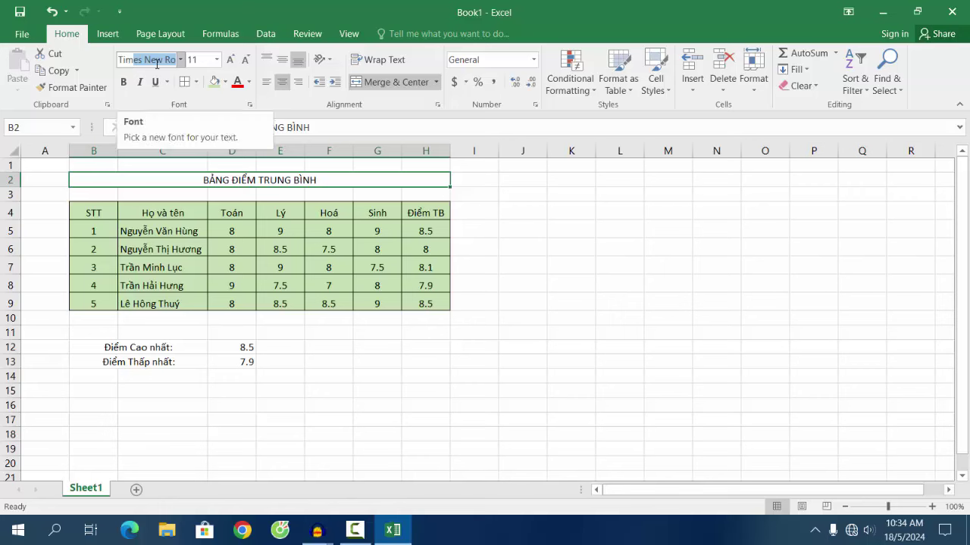
key("Return")
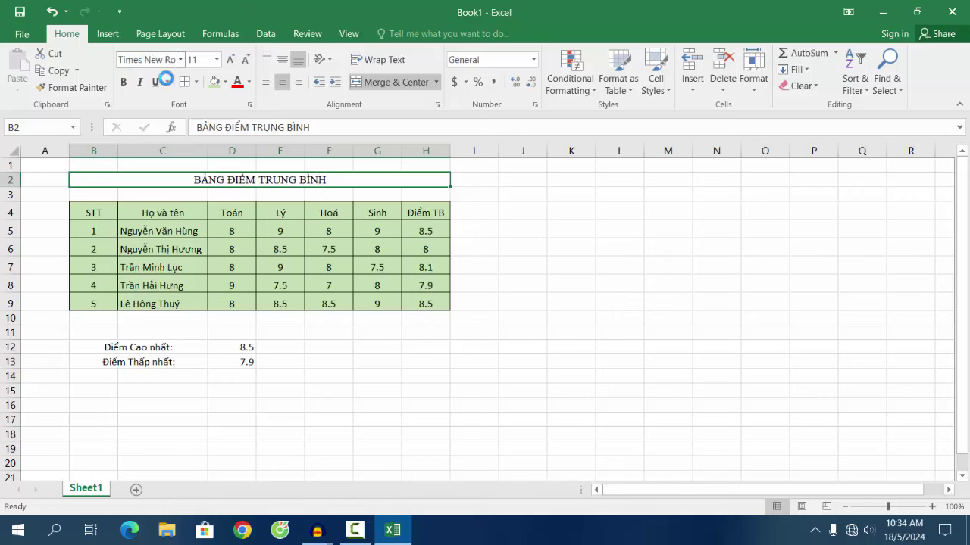
left_click(218, 60)
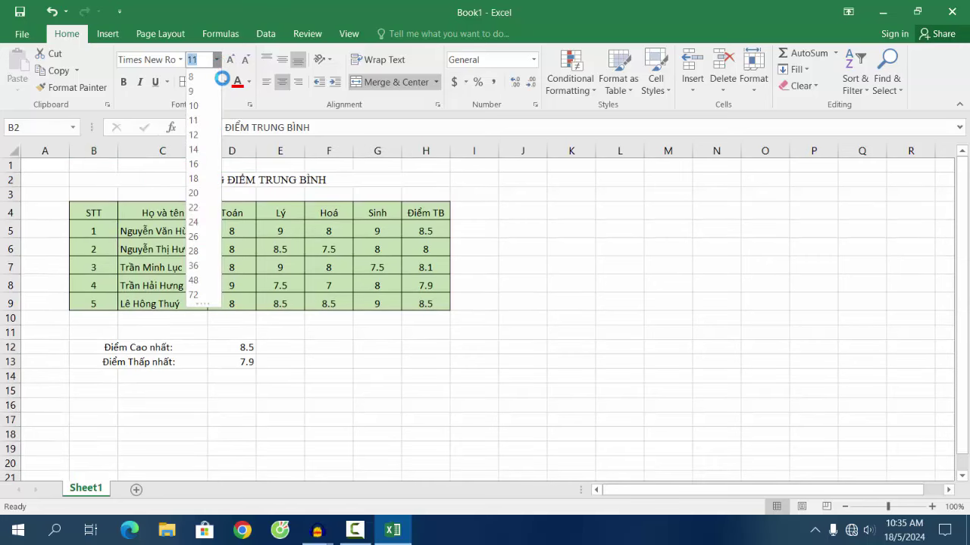
left_click(194, 149)
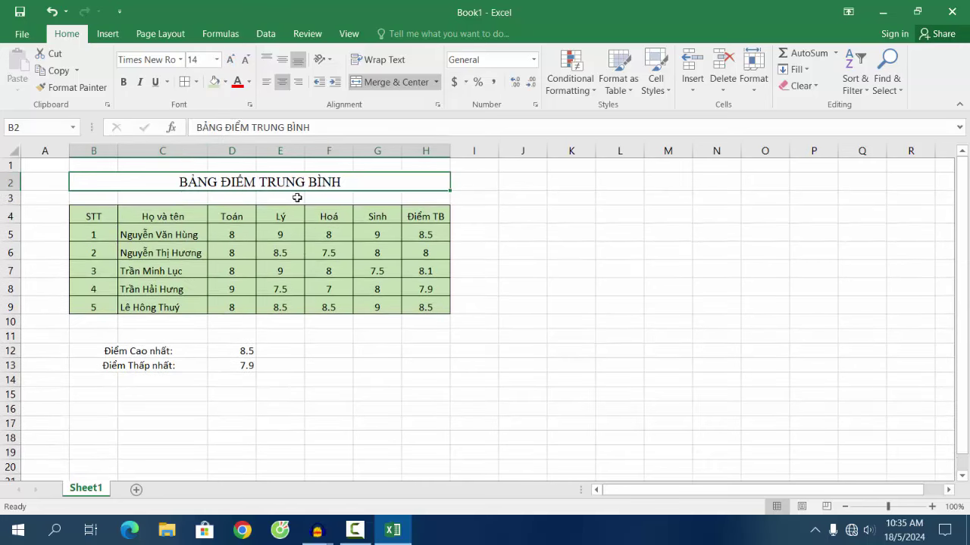
left_click(124, 83)
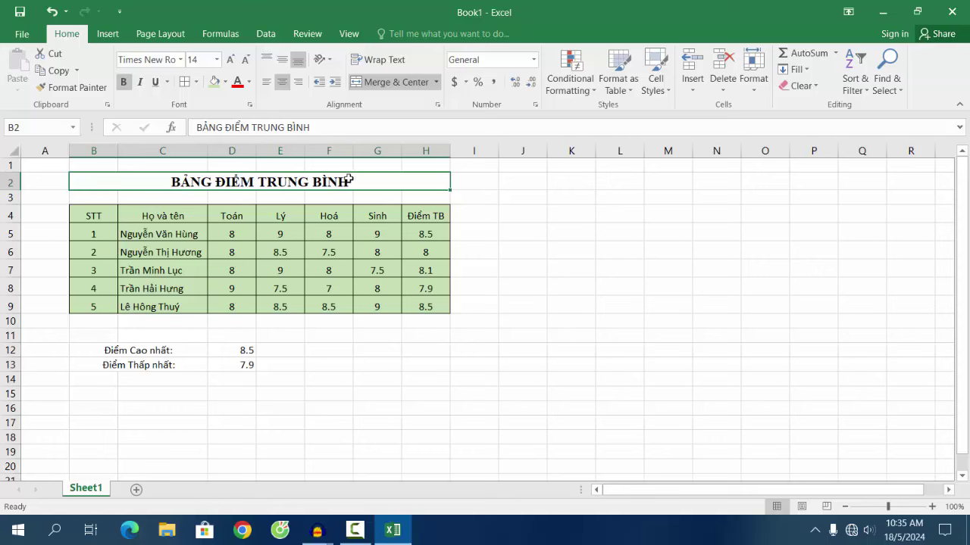
Step: Colour the title text blue
left_click(249, 82)
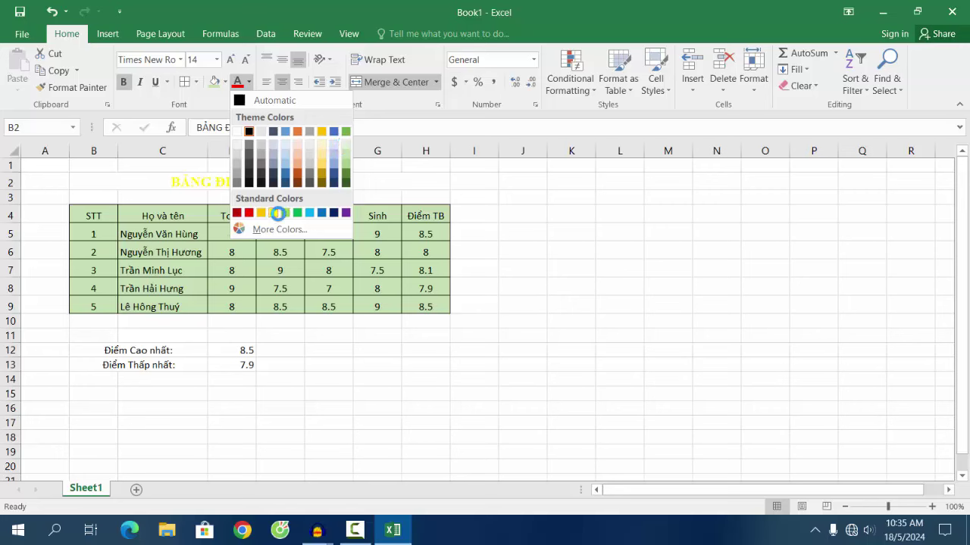
left_click(321, 213)
left_click(522, 228)
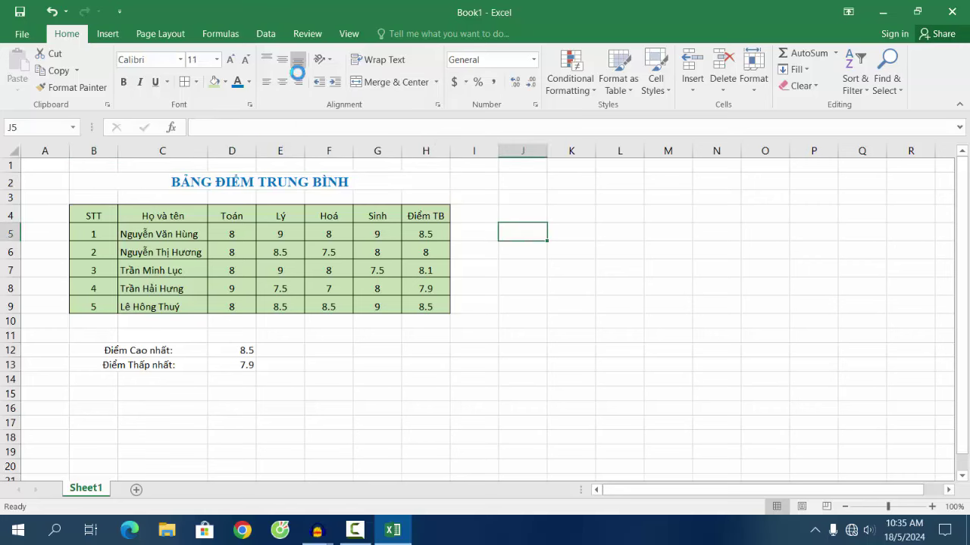
left_click(218, 84)
Step: Adjust the heights of rows 1–3 so row 2 is taller for the title
double_click(14, 193)
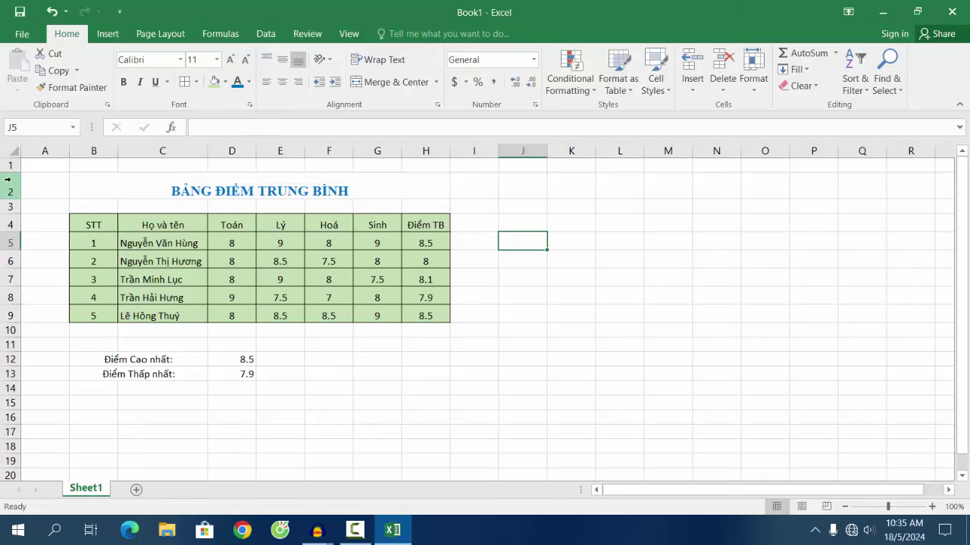
left_click_drag(13, 173, 14, 179)
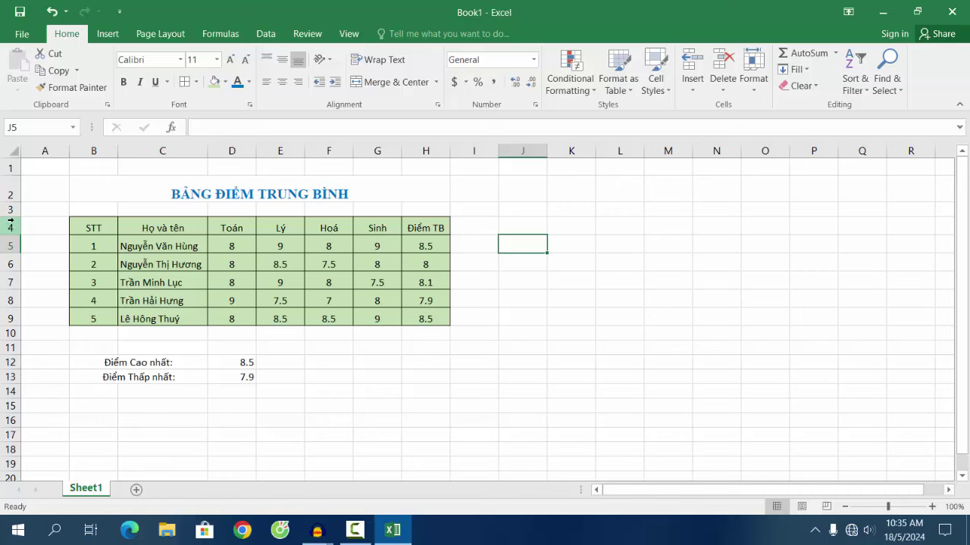
left_click_drag(11, 219, 10, 198)
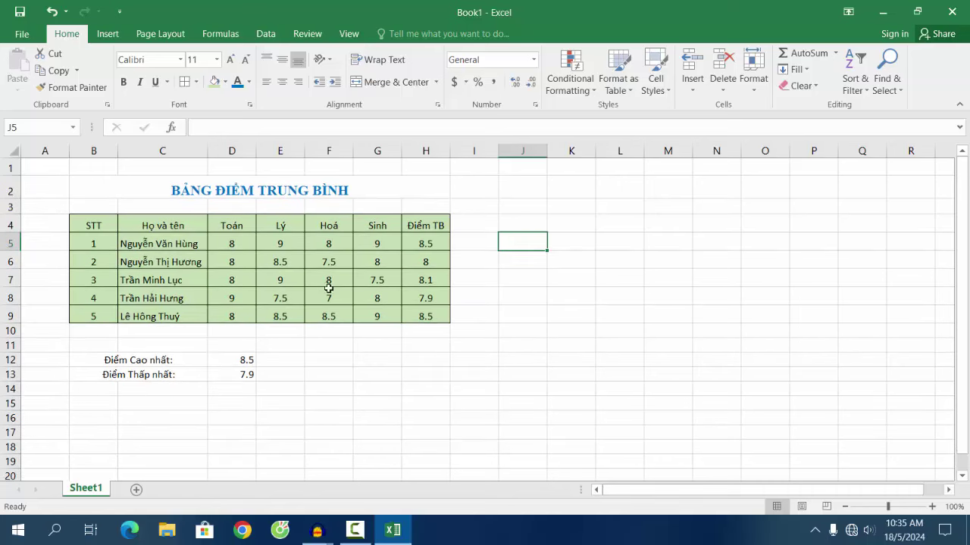
Step: Apply Times New Roman to the score table and bold the header row B4:H4
left_click_drag(93, 224, 426, 318)
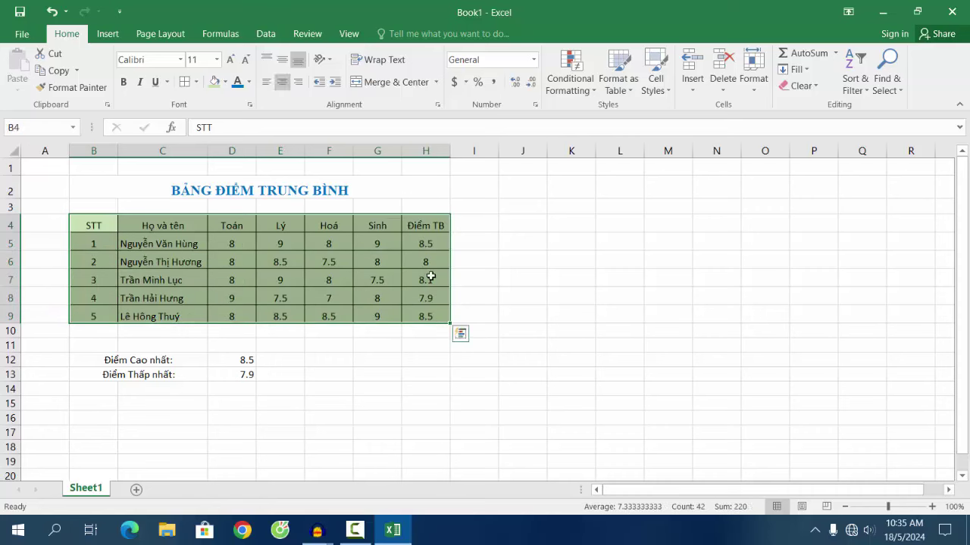
left_click(152, 60)
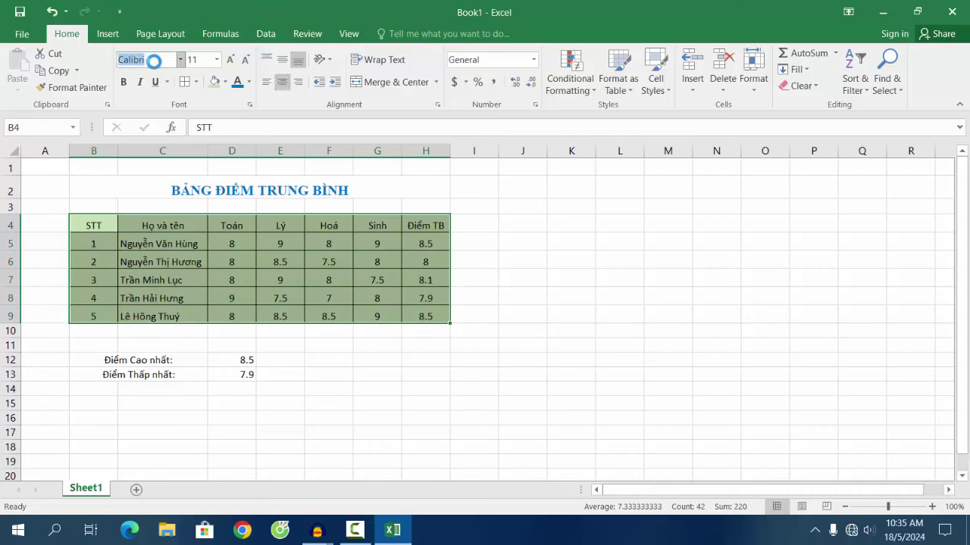
type("T")
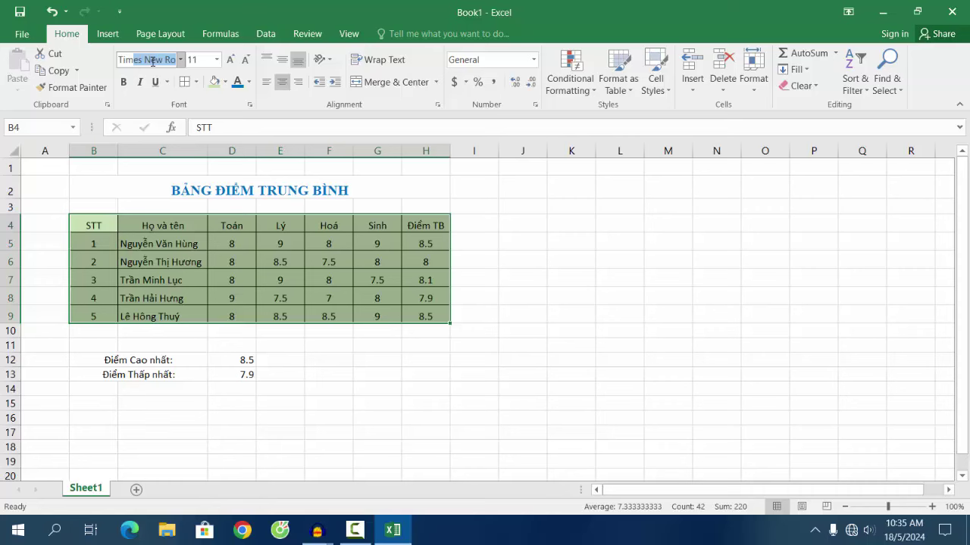
type("im")
key("Return")
left_click(355, 316)
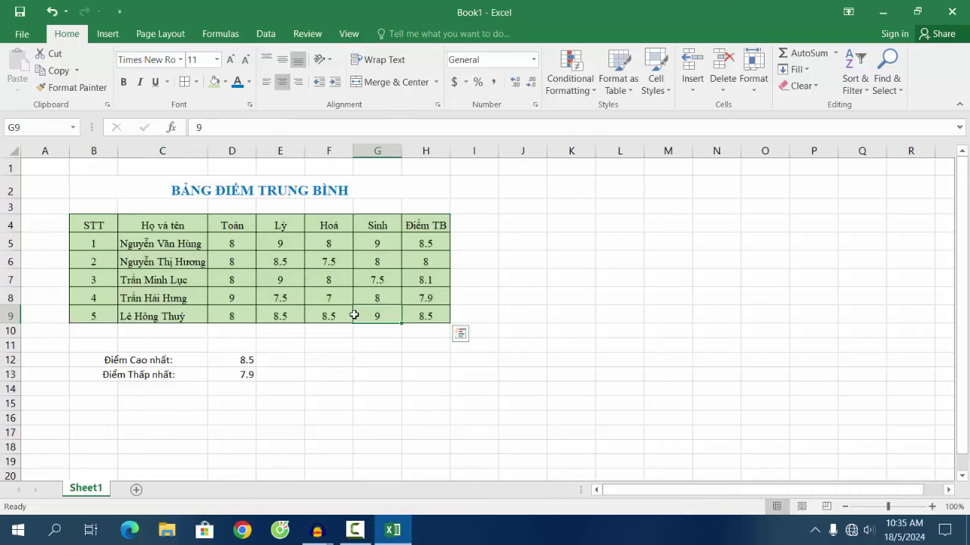
left_click(109, 228)
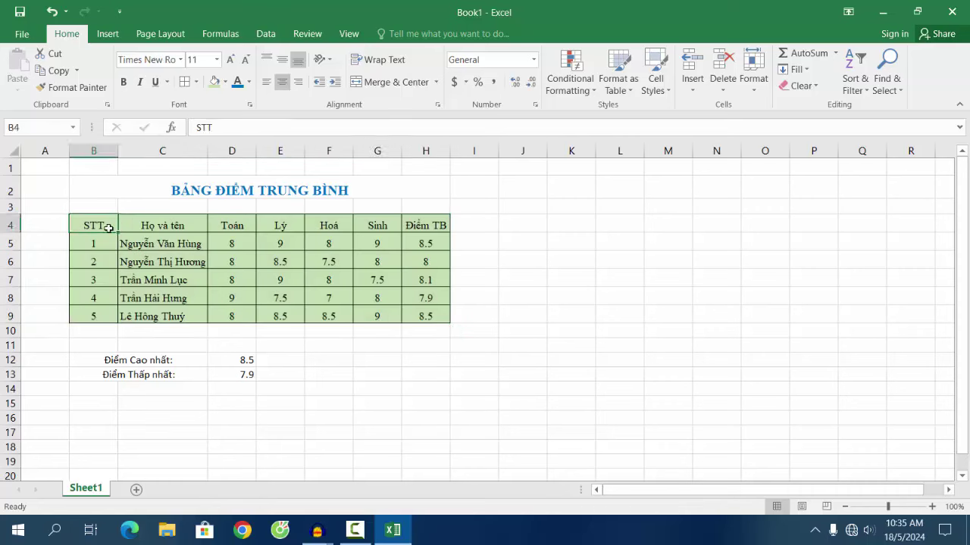
left_click_drag(109, 228, 426, 225)
left_click(127, 83)
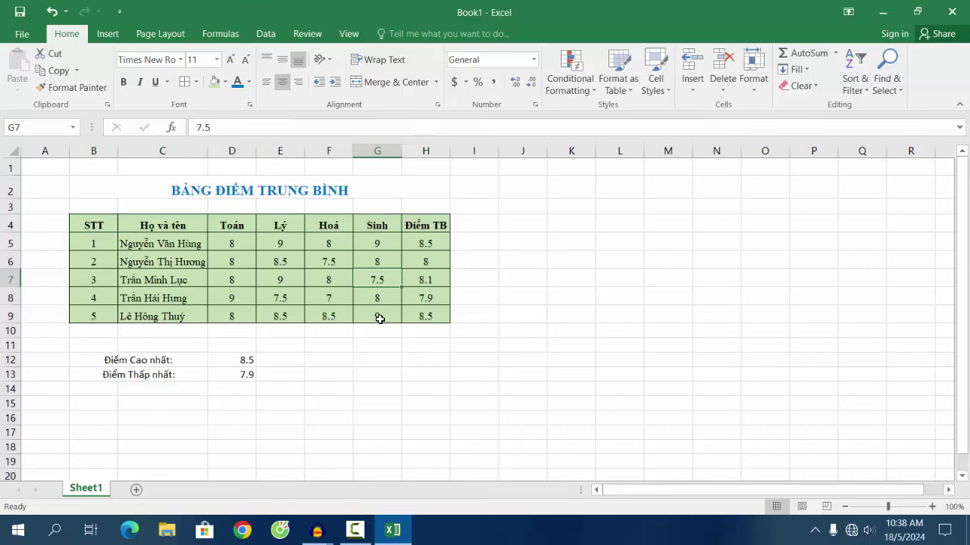
Step: Set the table B4:H9 text to size 13
left_click_drag(92, 228, 424, 317)
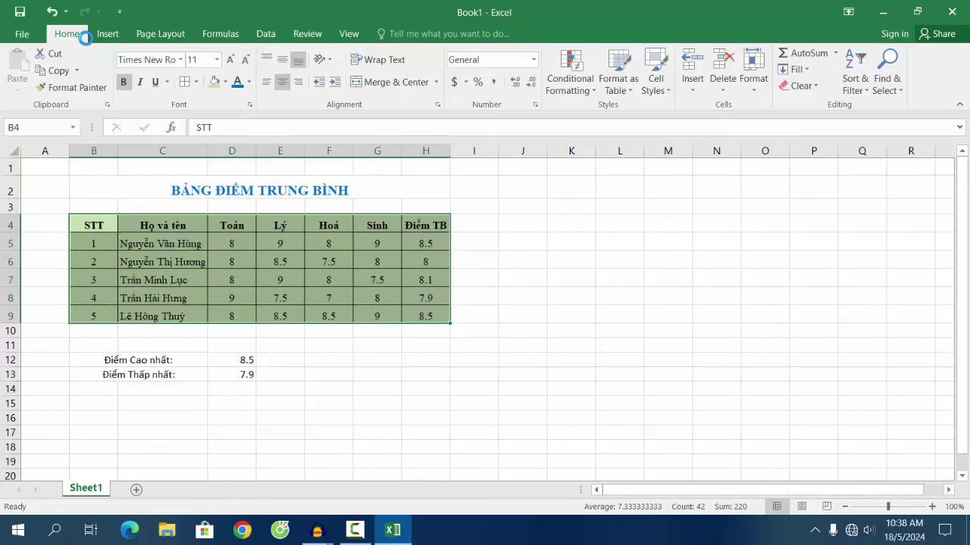
left_click(181, 61)
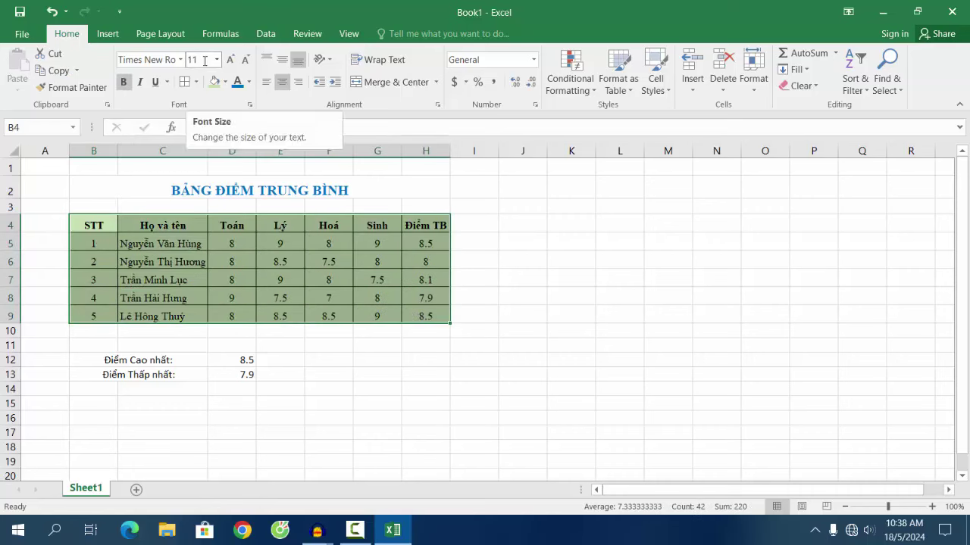
left_click(204, 62)
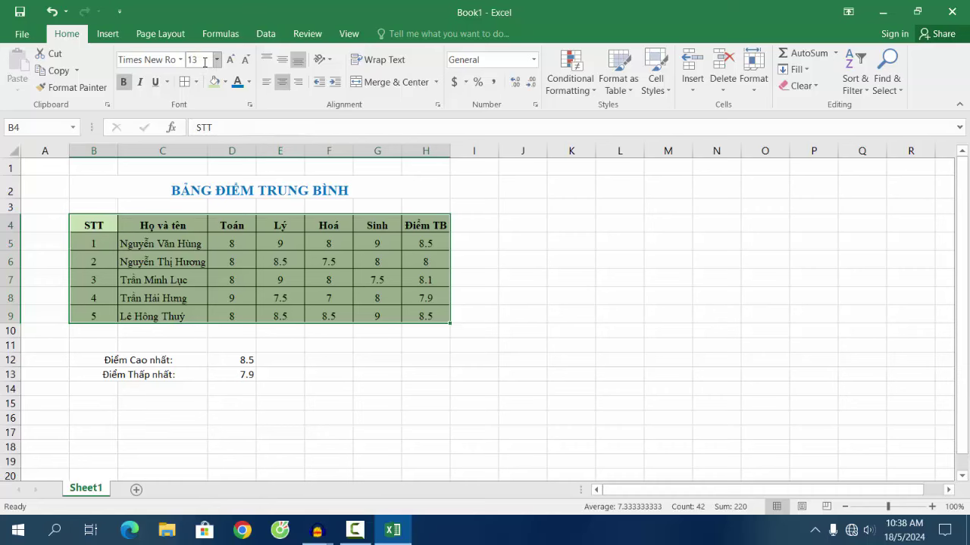
type("13")
key("Return")
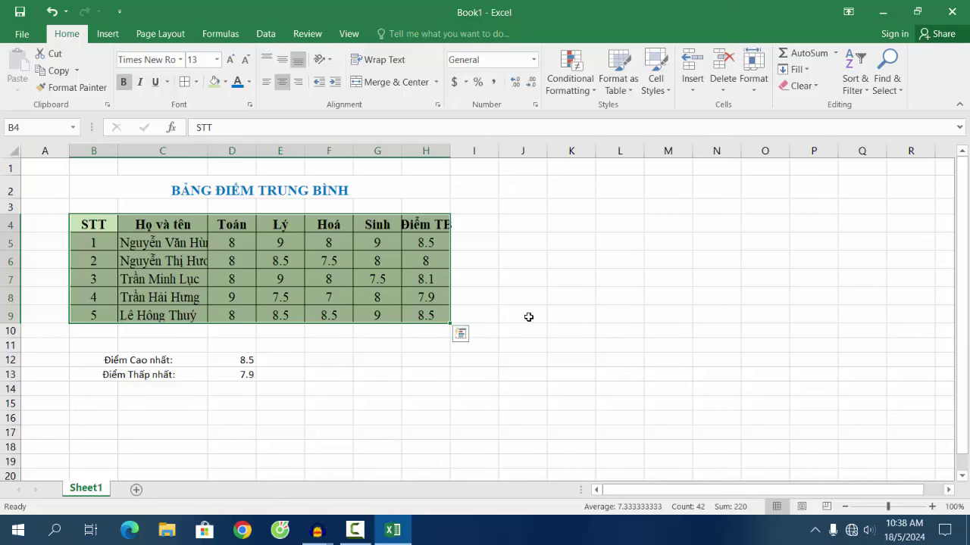
left_click(528, 316)
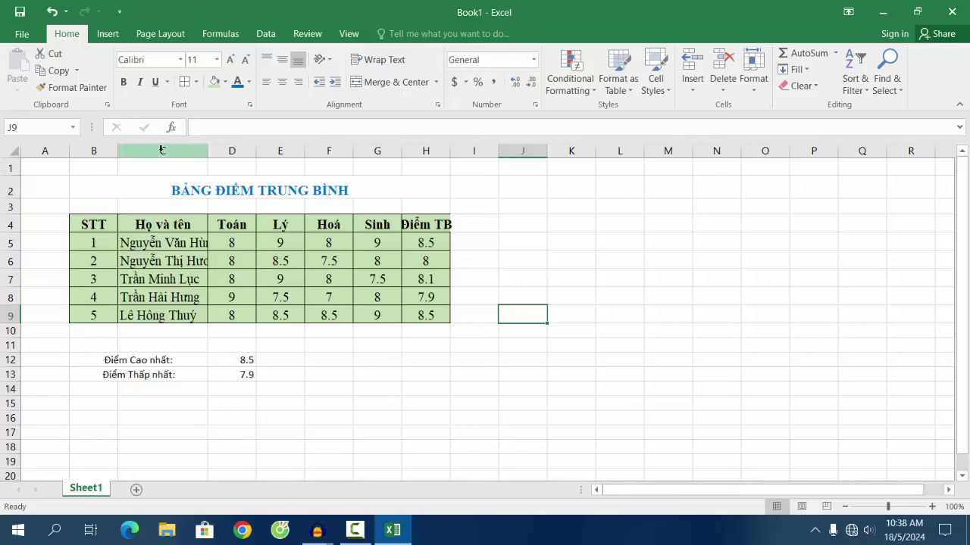
Step: Widen columns C and H so full student names and the Điểm TB header fit
left_click_drag(206, 152, 494, 152)
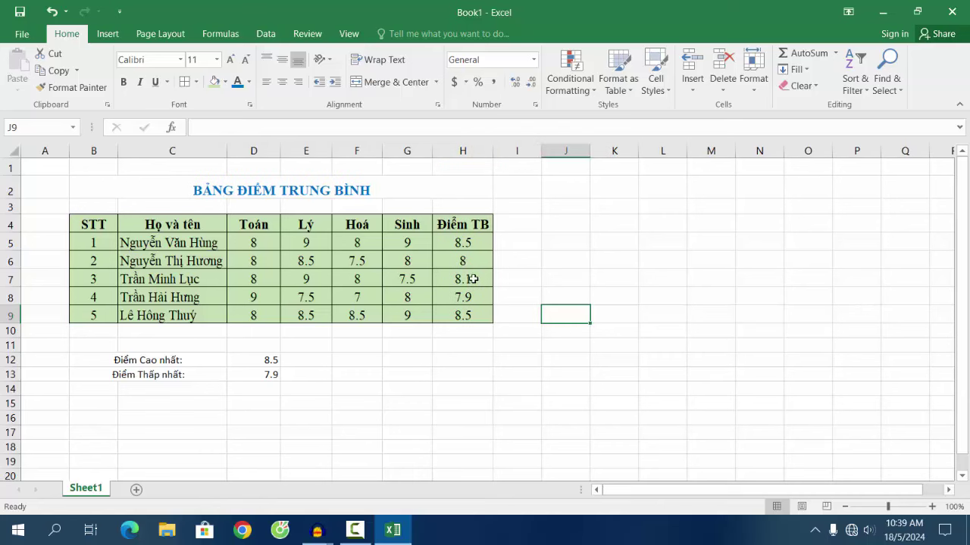
left_click(471, 279)
left_click_drag(116, 365, 276, 377)
Step: Make summary rows B12:D13 bold Times New Roman at size 14
left_click(124, 82)
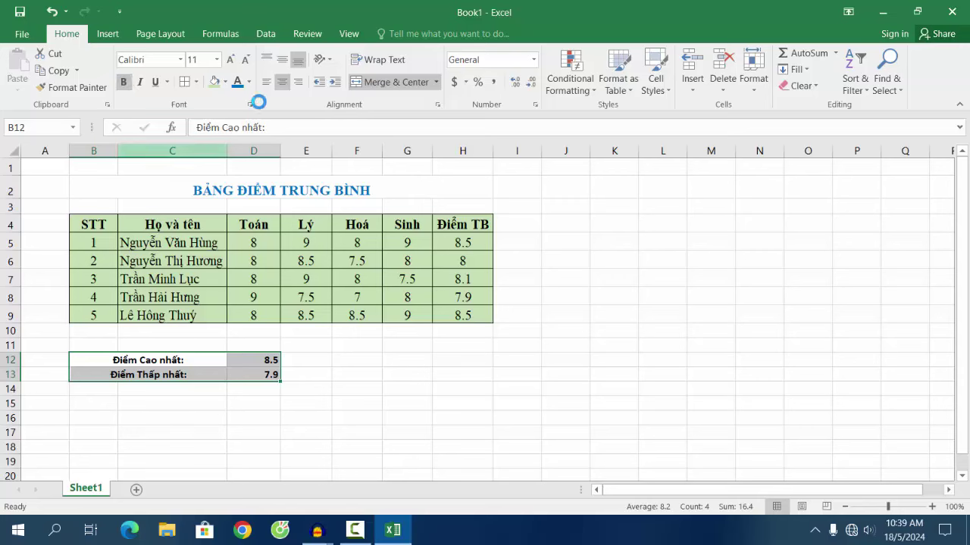
left_click(151, 61)
type("Times New Ro")
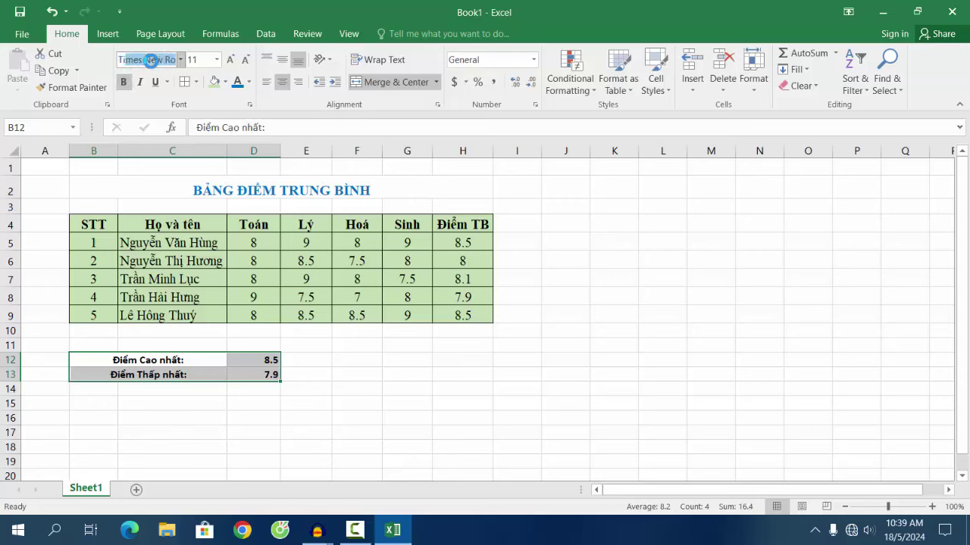
key("Return")
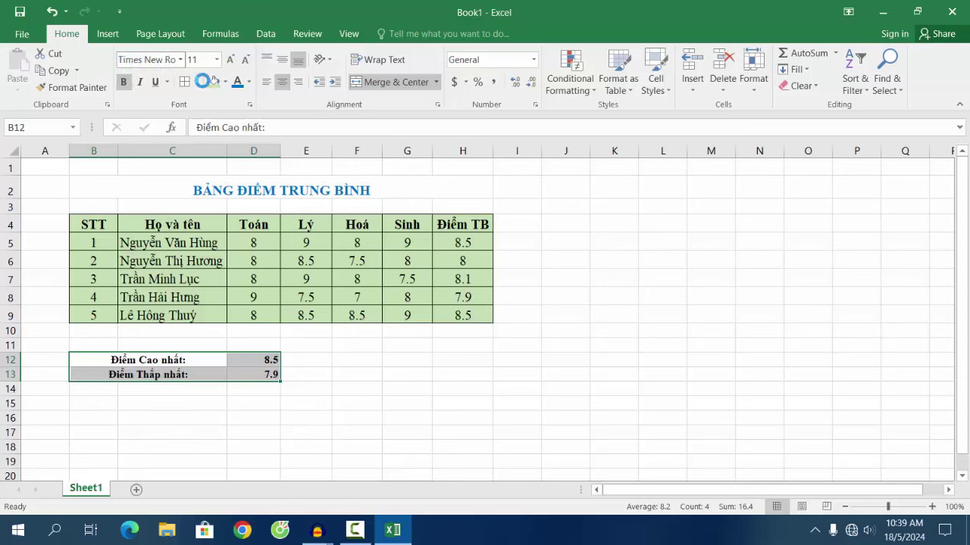
left_click(217, 60)
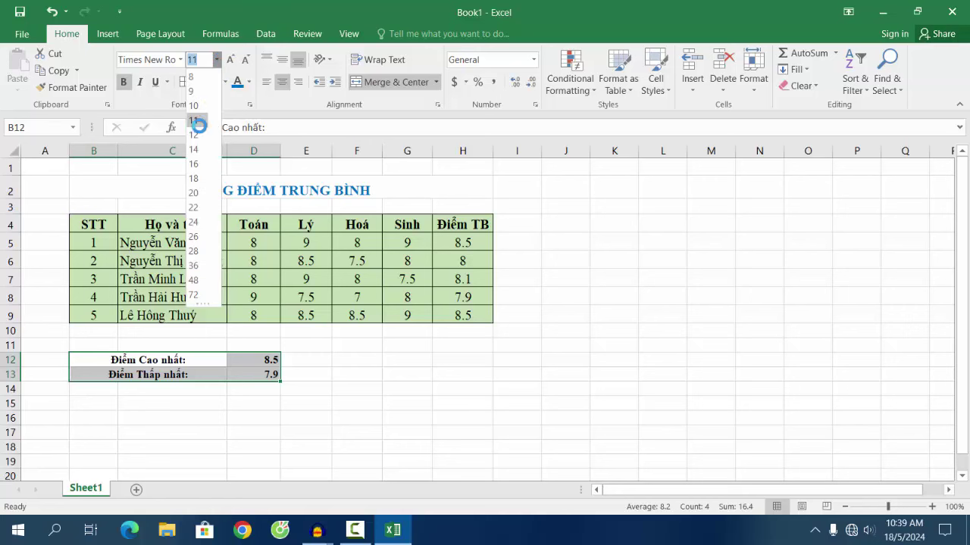
left_click(202, 154)
left_click(406, 394)
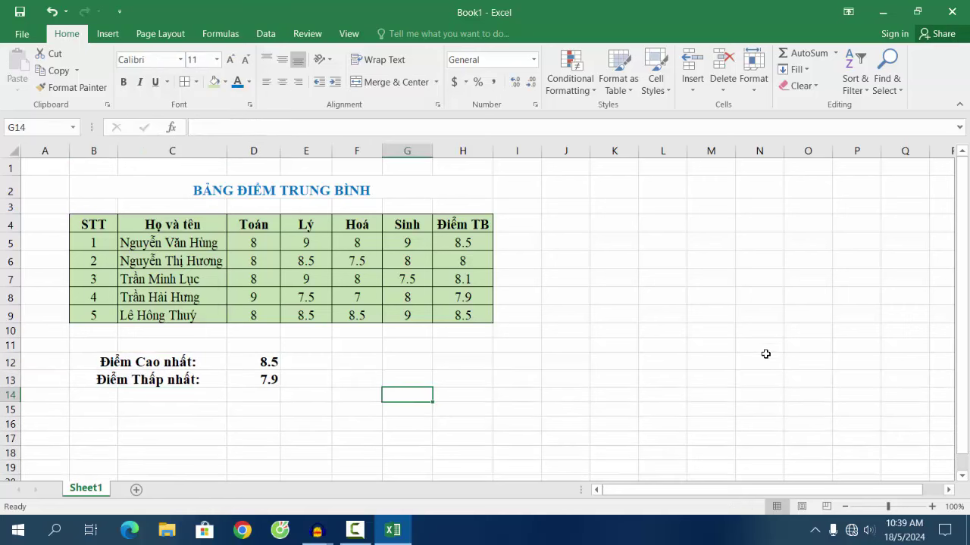
scroll(764, 348, "down", 4)
scroll(762, 348, "up", 2)
left_click(883, 12)
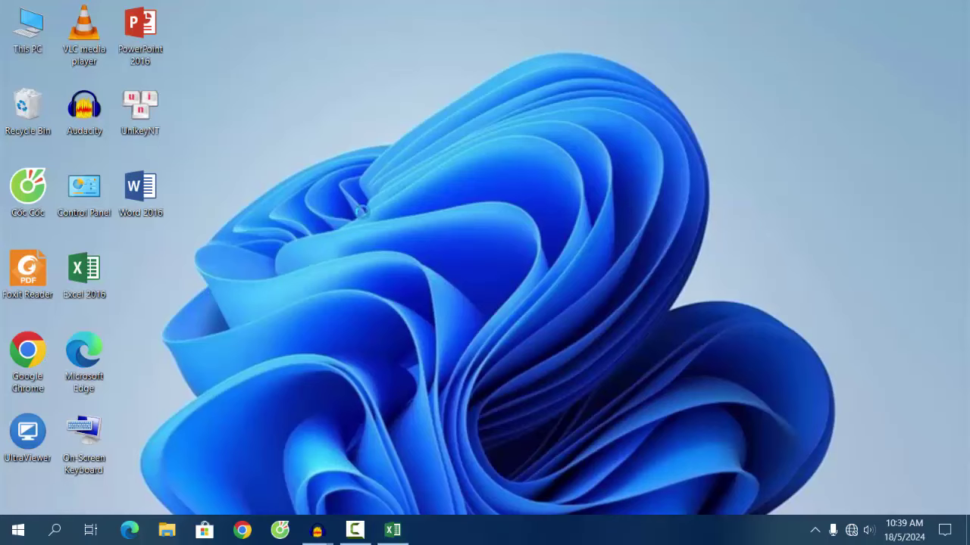
right_click(302, 190)
left_click(336, 236)
right_click(276, 182)
left_click(290, 232)
left_click(392, 530)
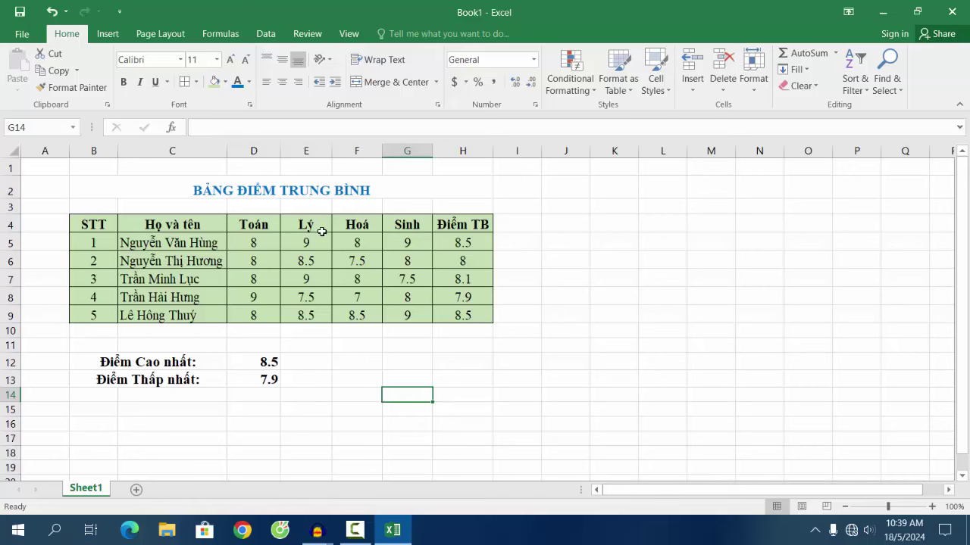
Step: Make the title BẢNG ĐIỂM TRUNG BÌNH size 16 and dark orange
left_click(292, 193)
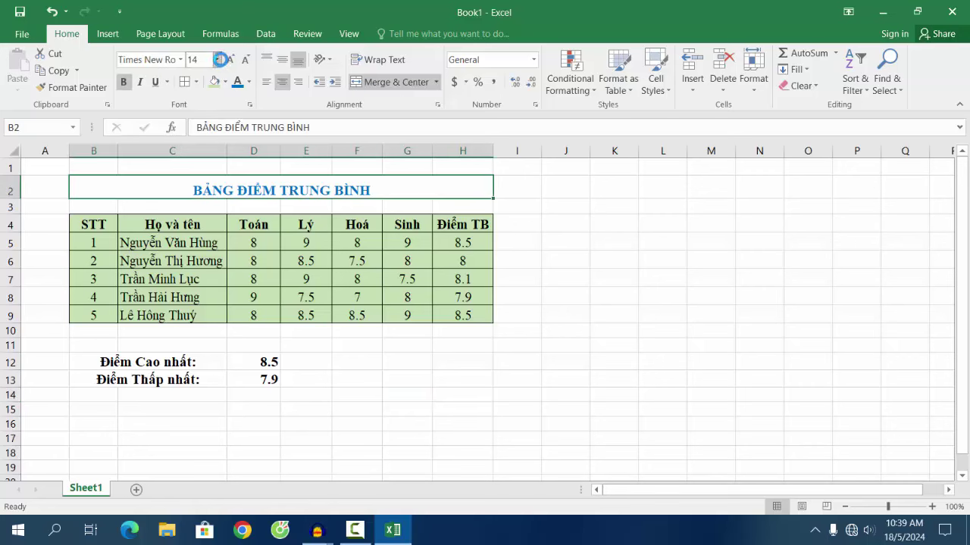
left_click(219, 59)
left_click(197, 162)
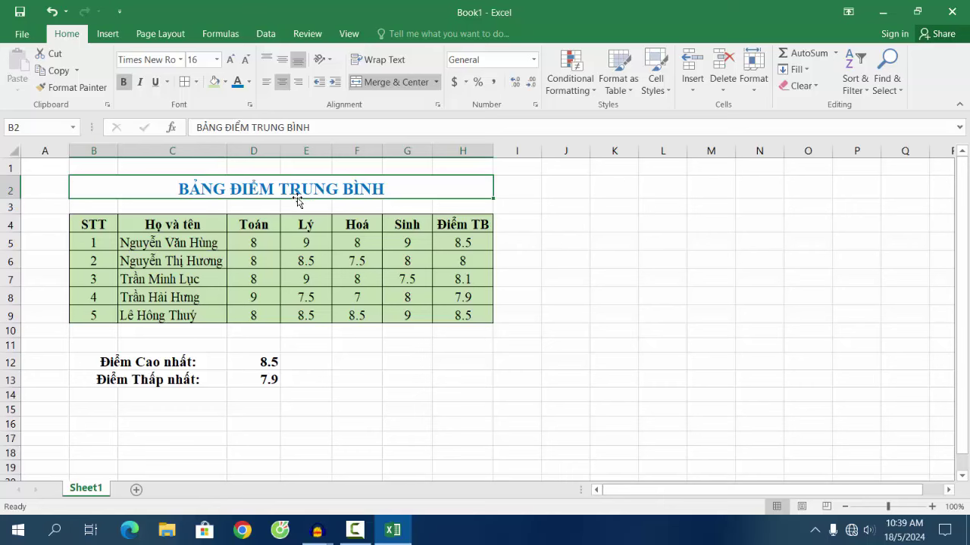
left_click(248, 81)
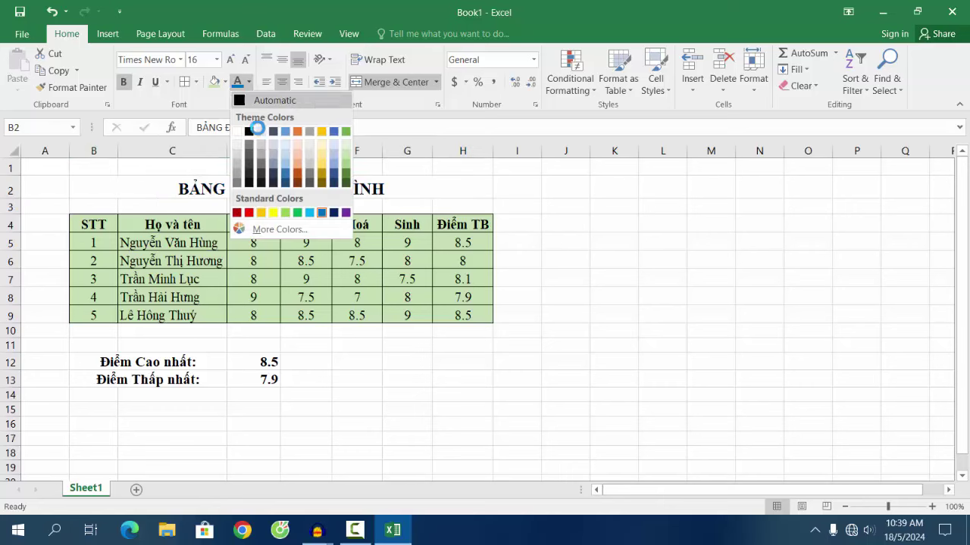
left_click(297, 176)
left_click(511, 277)
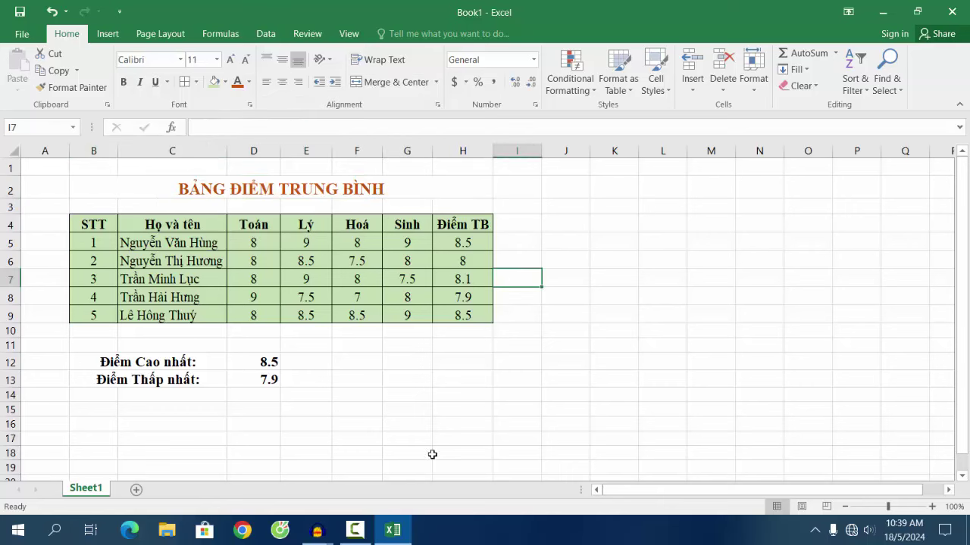
Step: Fill the header row B4:H4 with blue
left_click_drag(110, 227, 485, 225)
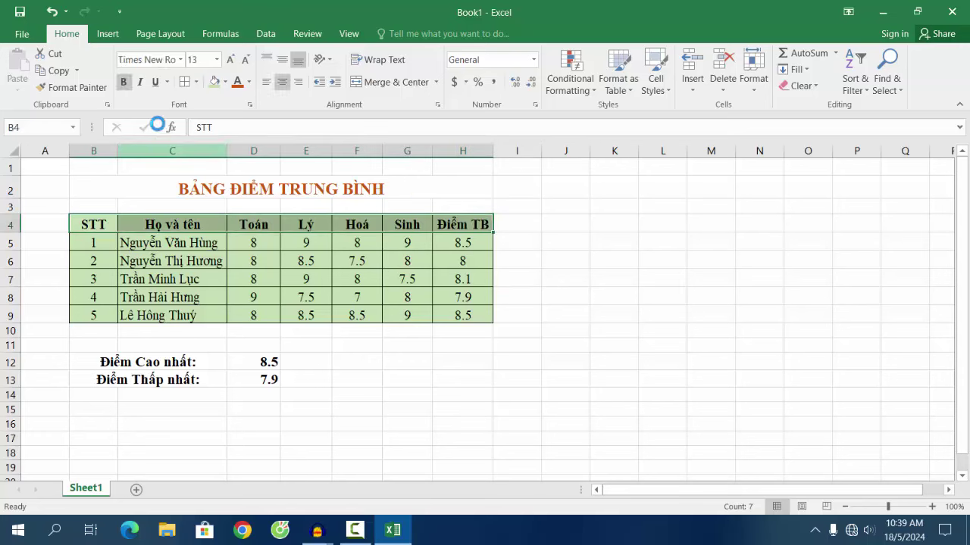
left_click(225, 82)
left_click(259, 114)
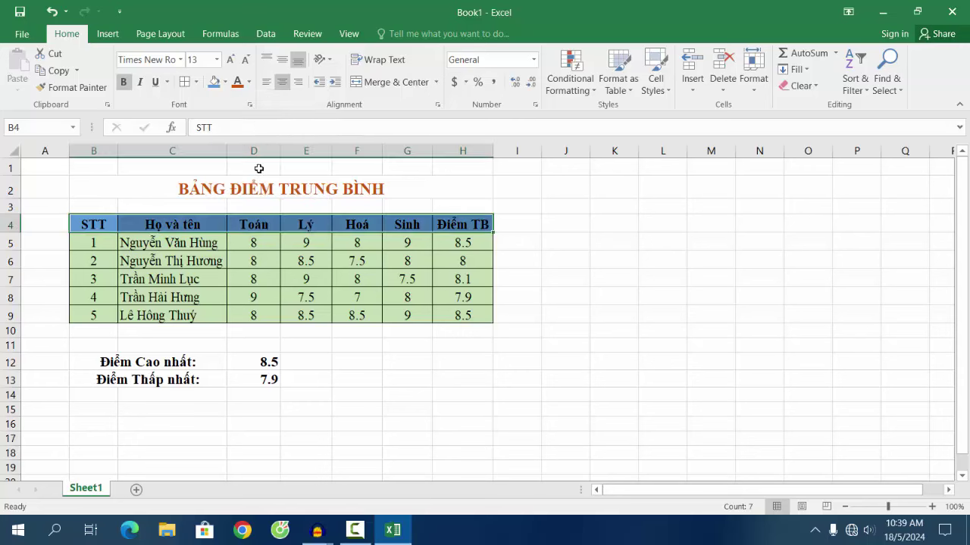
Step: Fill the STT numbers B5:B9 with yellow
left_click_drag(97, 241, 95, 316)
left_click(225, 82)
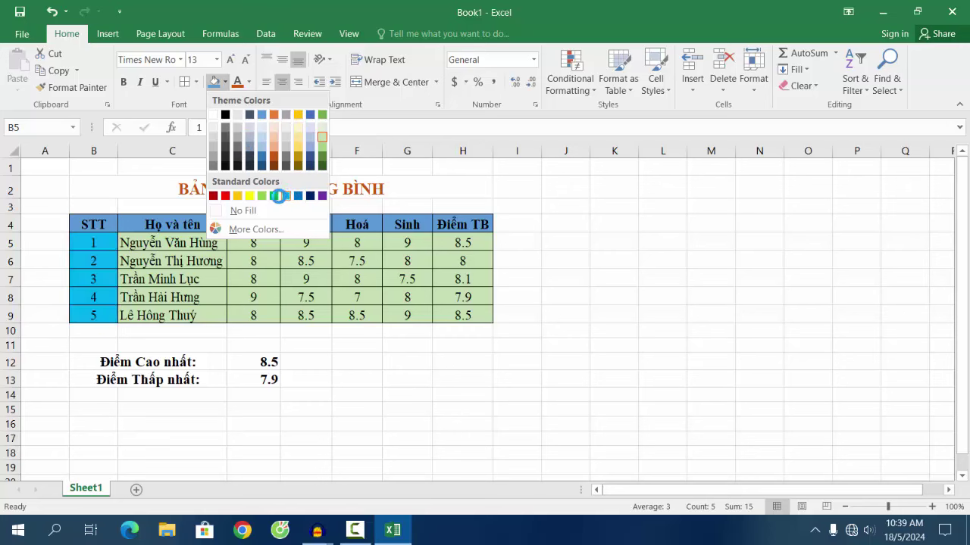
left_click(297, 149)
left_click(624, 318)
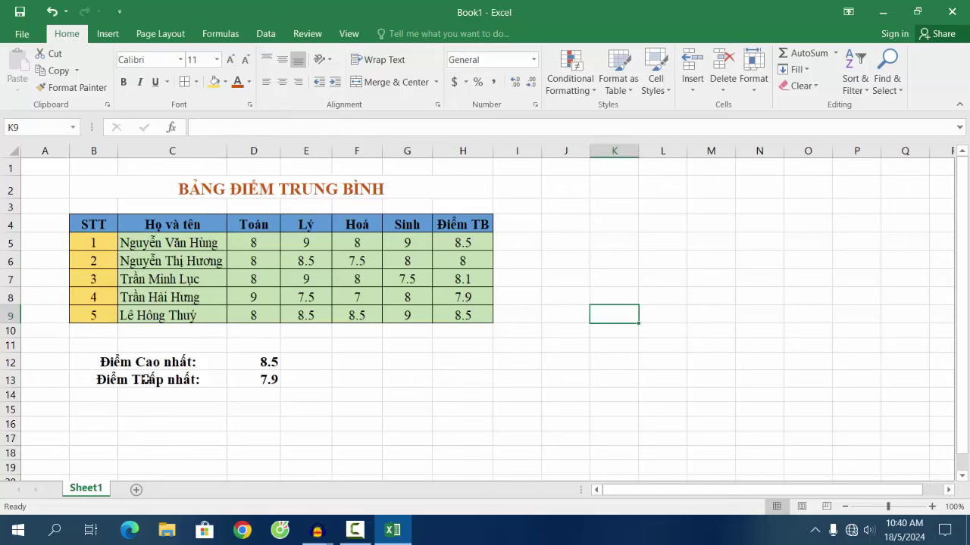
left_click(121, 362)
Step: Left-align the summary labels in B12:B13
left_click_drag(121, 362, 123, 378)
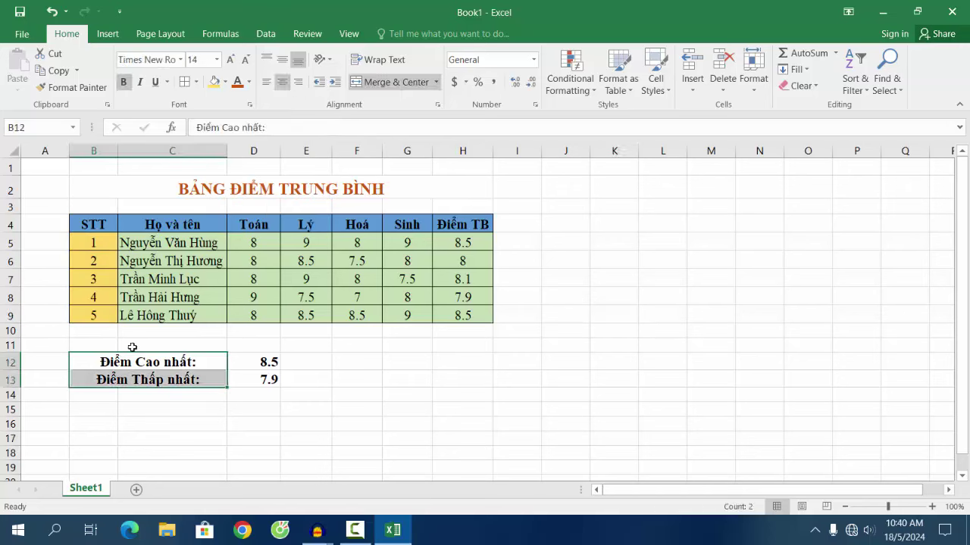
left_click(265, 83)
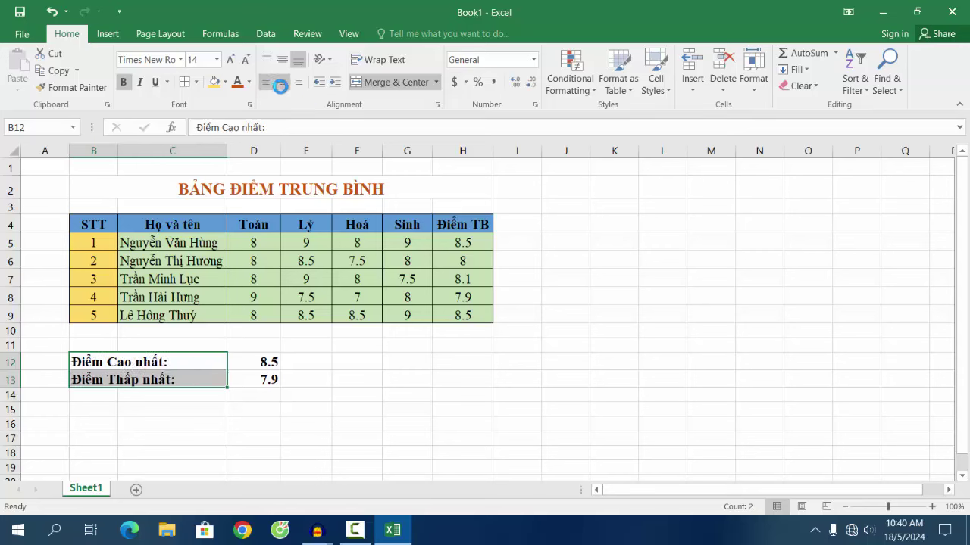
left_click(277, 83)
left_click(267, 82)
left_click(581, 299)
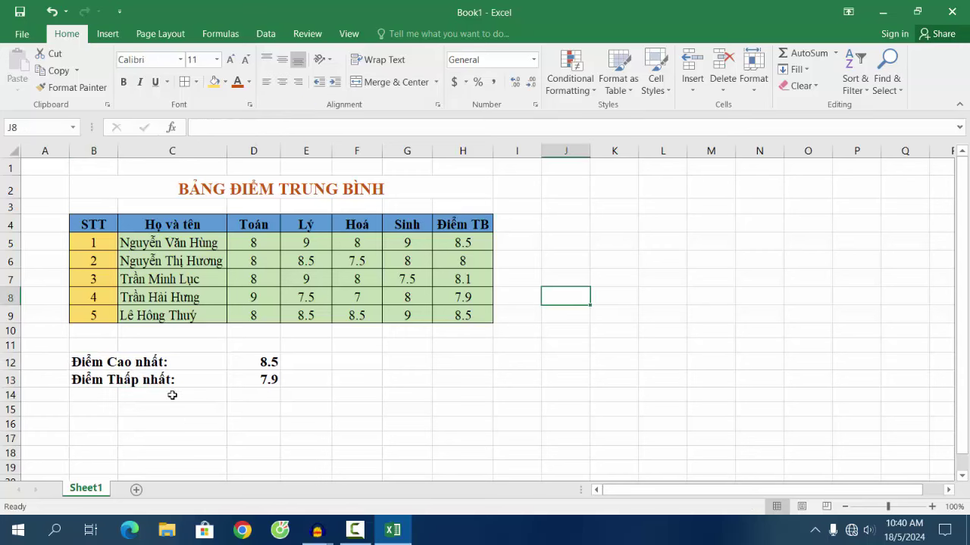
Step: Centre the summary values 8.5 and 7.9 in D12:D13
left_click_drag(249, 361, 252, 383)
left_click(281, 82)
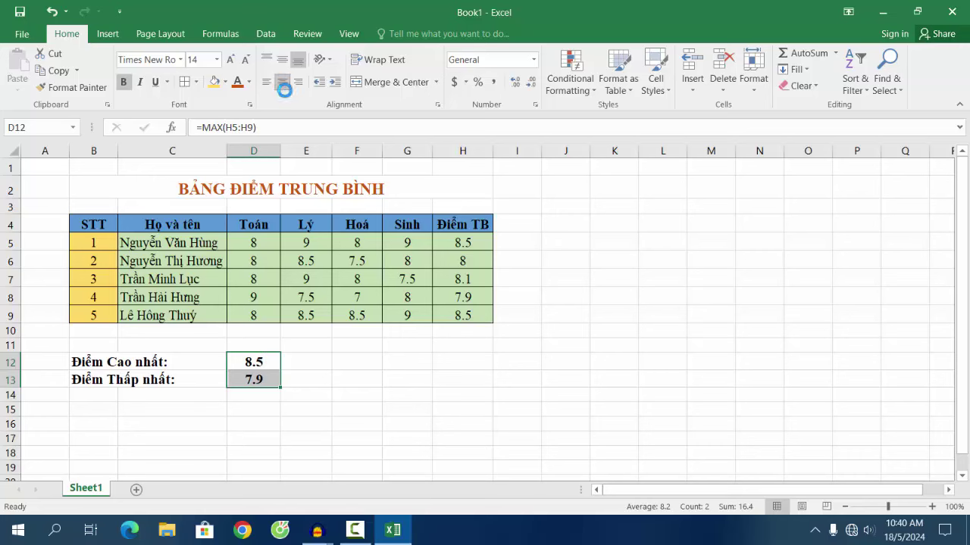
left_click(578, 320)
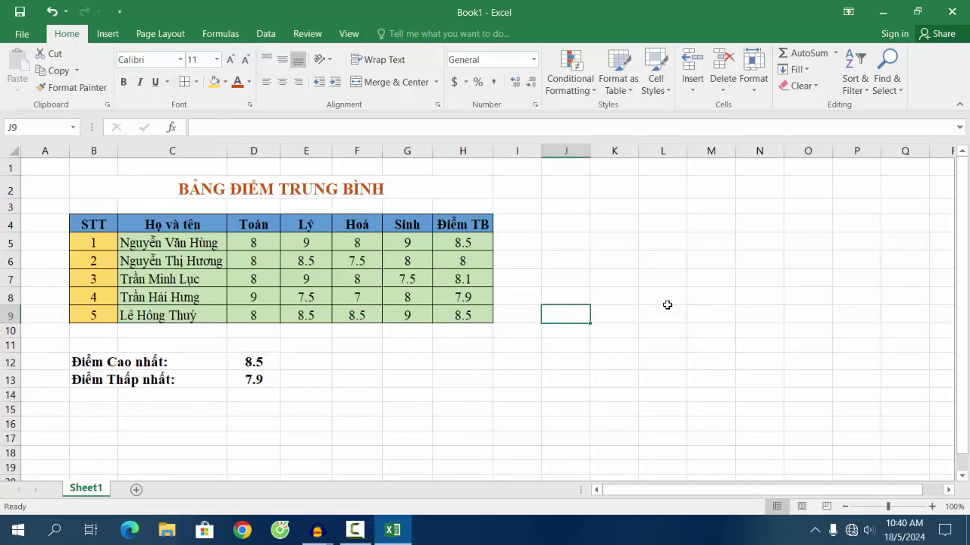
scroll(667, 305, "up", 1)
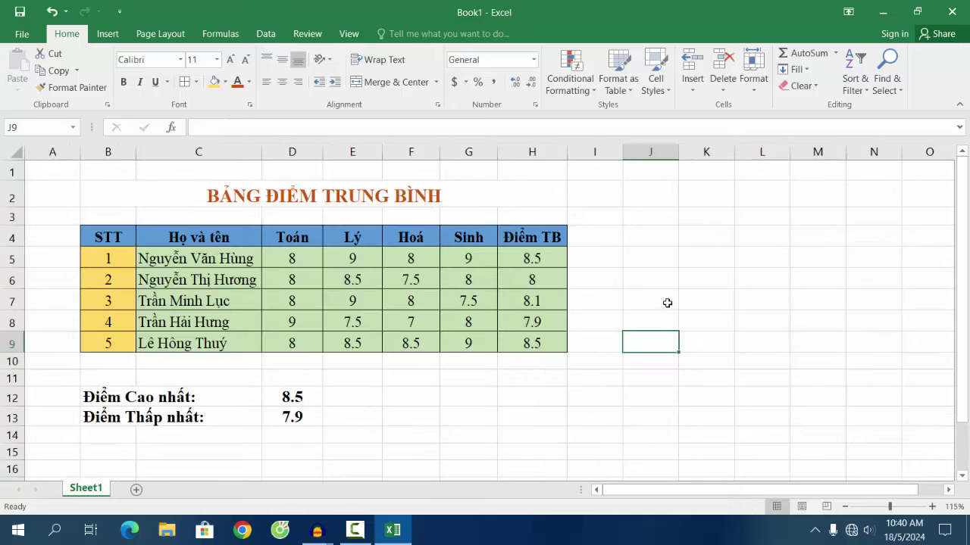